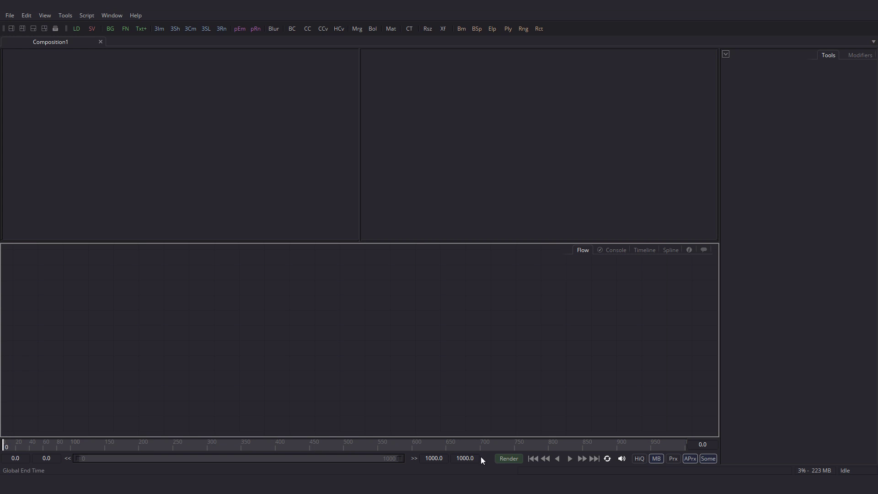
# Set the composition end to 90 frames and add a Background node, fitted in the left viewer
pyautogui.click(477, 458)
pyautogui.write('90')
pyautogui.press('Return')
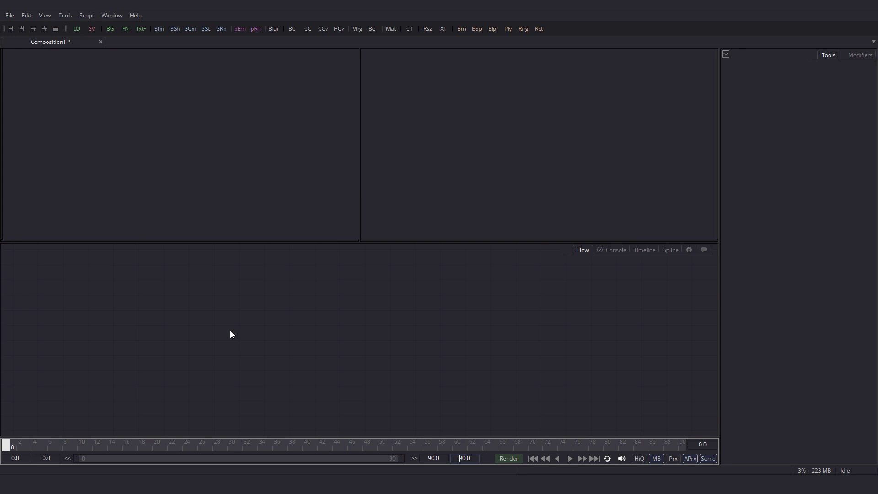
pyautogui.click(110, 29)
pyautogui.moveTo(45, 265)
pyautogui.mouseDown()
pyautogui.moveTo(88, 369)
pyautogui.moveTo(92, 363)
pyautogui.mouseUp()
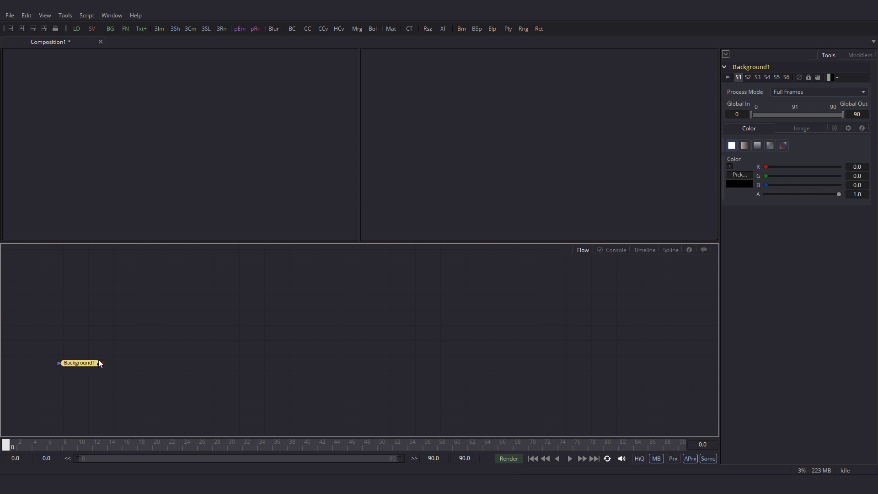
pyautogui.press('1')
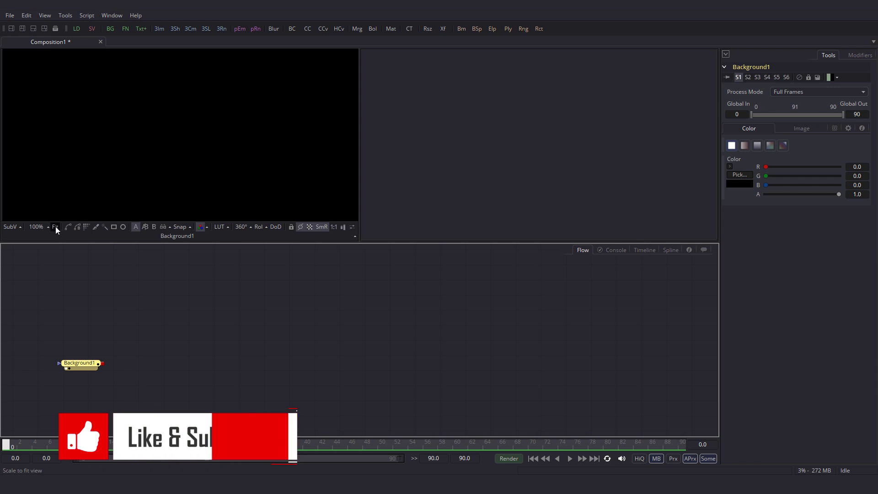
pyautogui.click(54, 227)
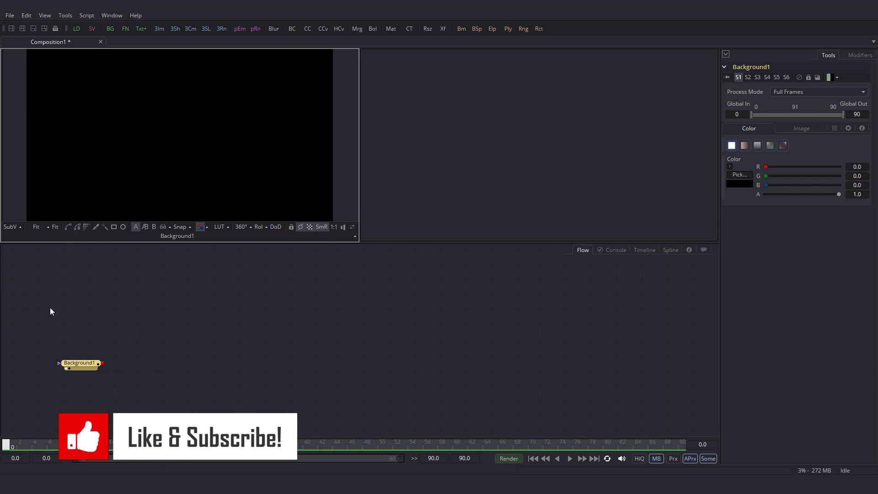
pyautogui.click(89, 308)
# Add a Text+ node reading MODERN with shading colour value 0.2
pyautogui.click(140, 29)
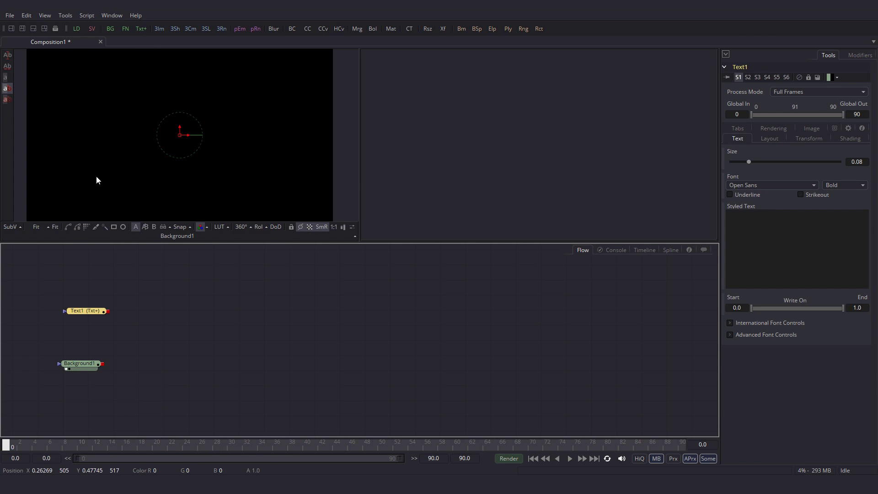
pyautogui.click(755, 214)
pyautogui.write('MODERN')
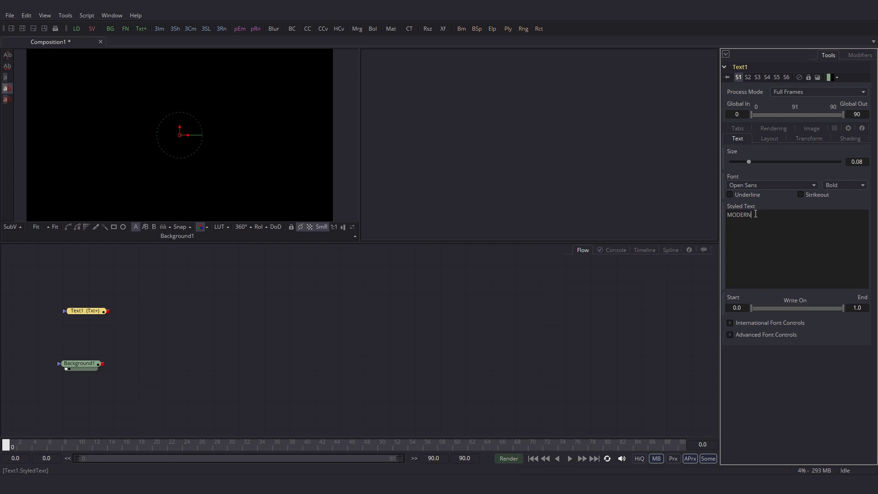
pyautogui.click(853, 138)
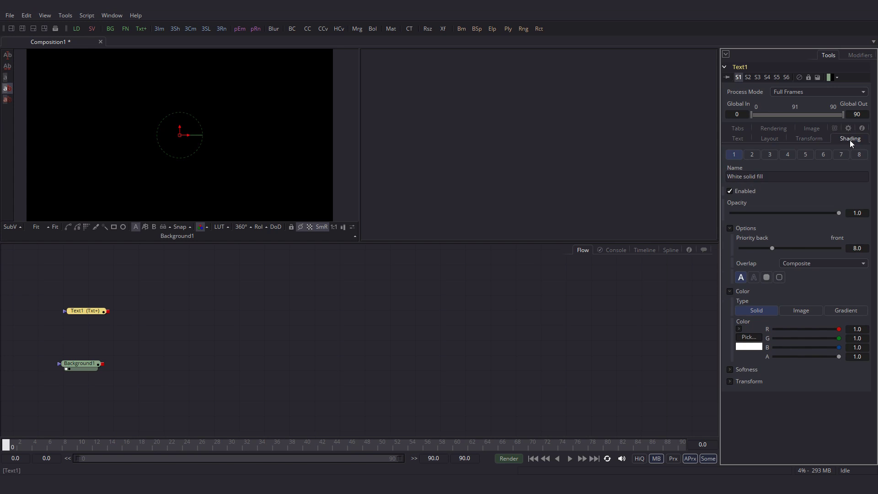
pyautogui.click(739, 329)
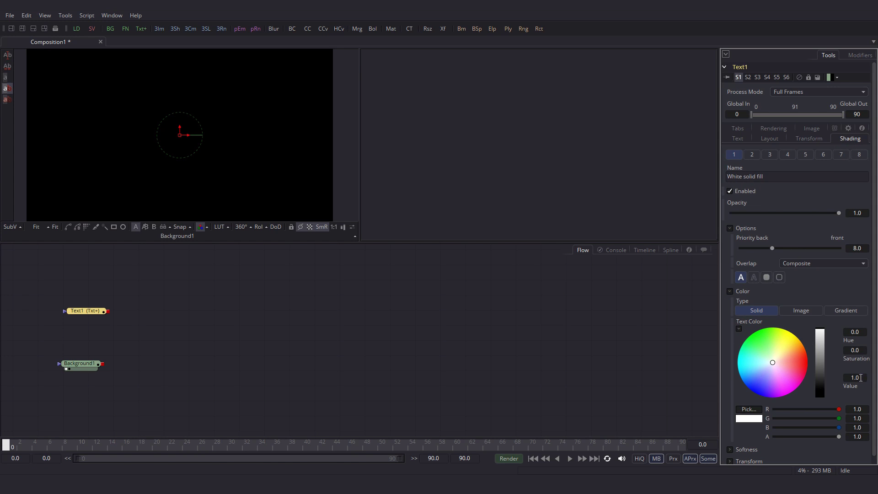
pyautogui.write('0.2')
pyautogui.press('Tab')
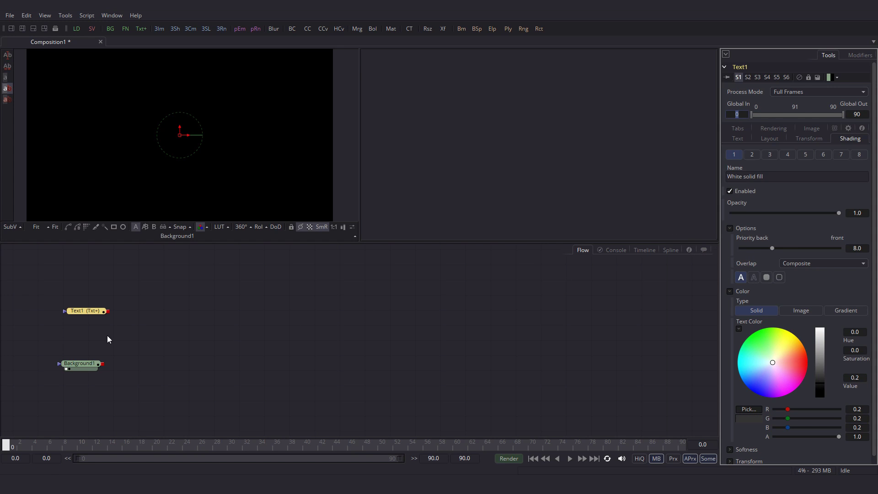
pyautogui.click(91, 315)
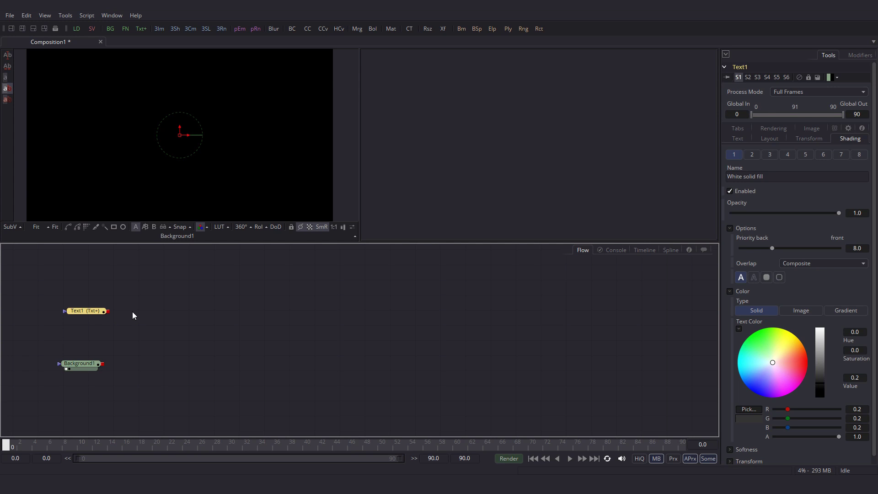
# Paste two copies of the MODERN text node and place them side by side
pyautogui.hotkey('ctrl', 'v')
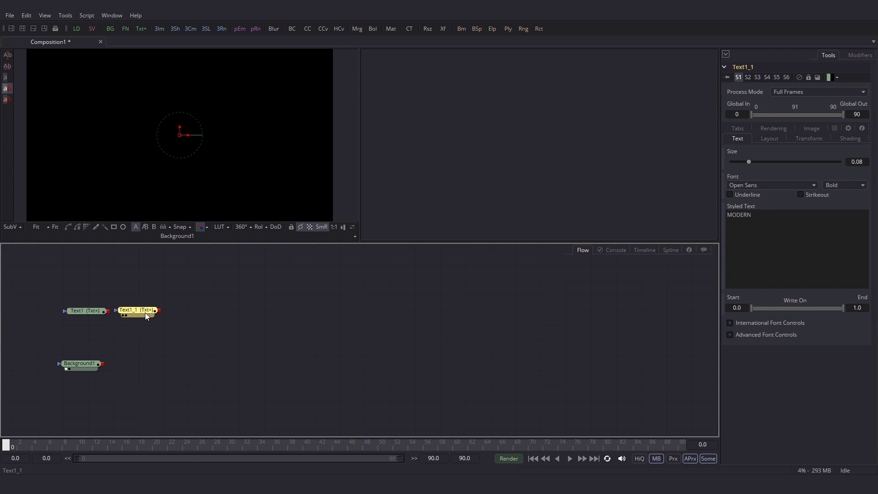
pyautogui.click(198, 312)
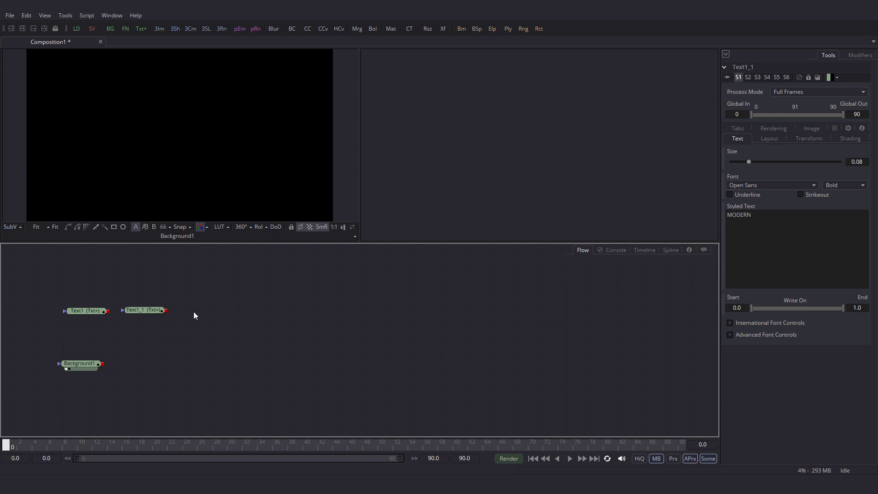
pyautogui.click(193, 318)
pyautogui.moveTo(195, 310); pyautogui.dragTo(204, 309)
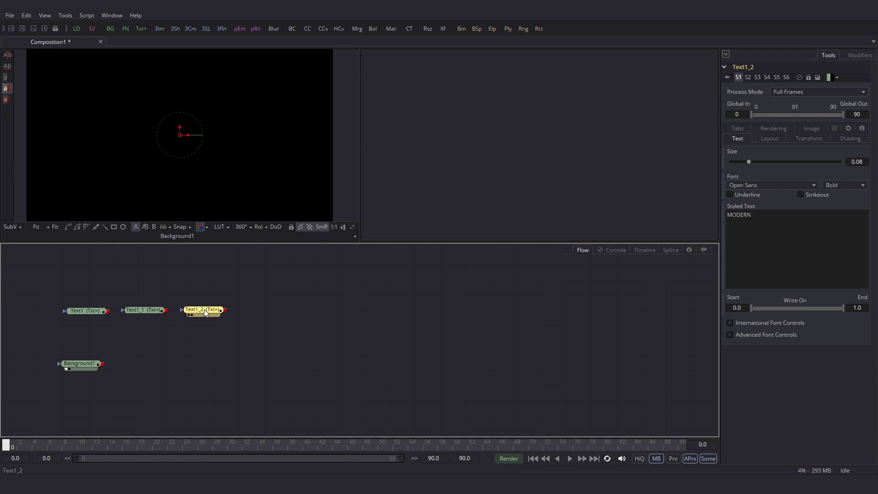
# Change the copies' words to CLEAN in Text1_1 and DESIGN in Text1_2
pyautogui.click(145, 310)
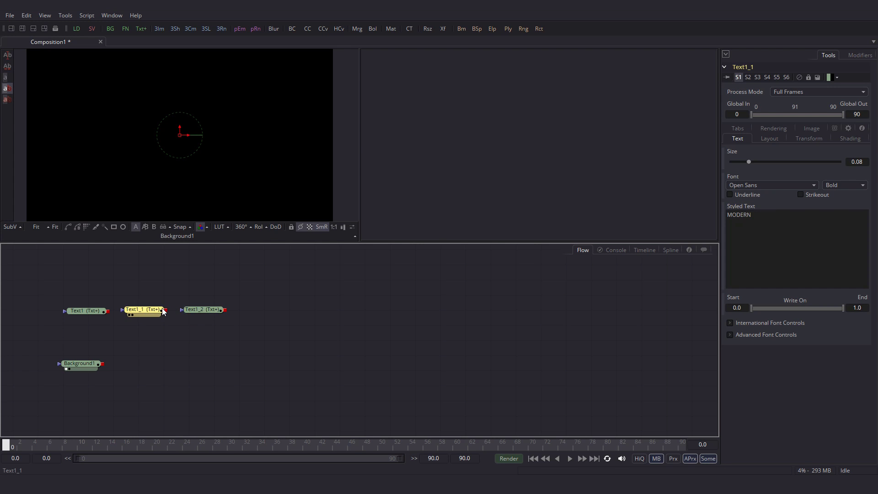
pyautogui.doubleClick(748, 215)
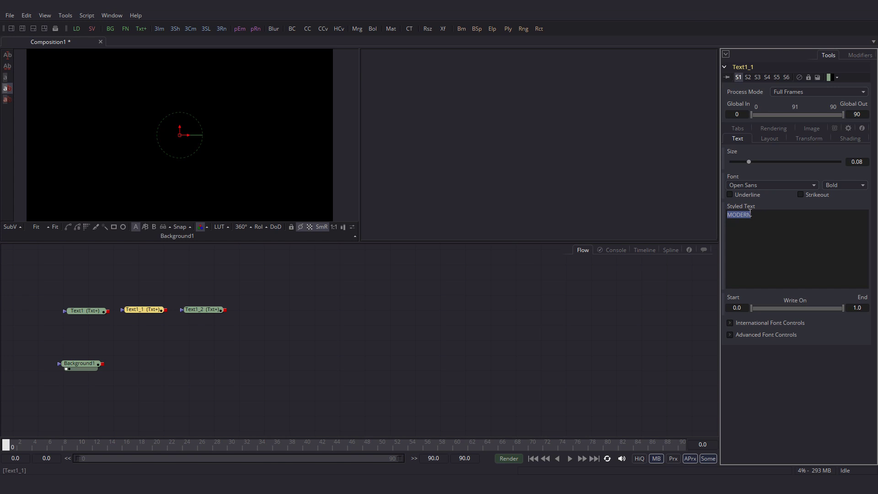
pyautogui.press('BackSpace')
pyautogui.click(209, 310)
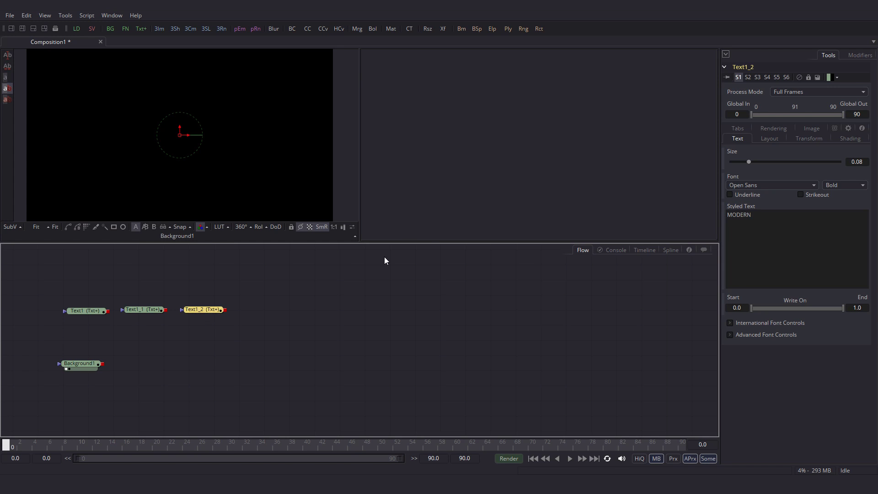
pyautogui.doubleClick(751, 215)
pyautogui.write('DESI')
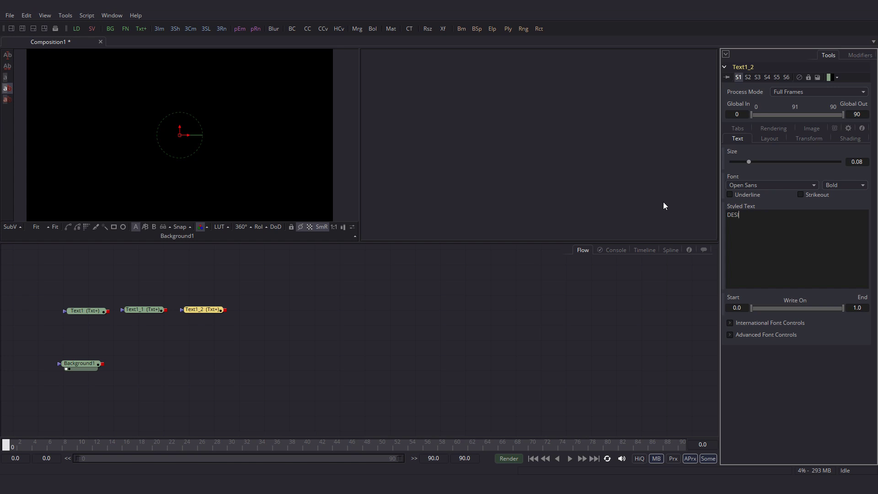
pyautogui.write('GN')
# Merge Text1_1 into Text1, add Text1_2 via Merge2, and composite over Background1 as Merge3
pyautogui.moveTo(165, 310)
pyautogui.mouseDown()
pyautogui.moveTo(162, 344)
pyautogui.moveTo(109, 314)
pyautogui.moveTo(142, 349)
pyautogui.mouseUp()
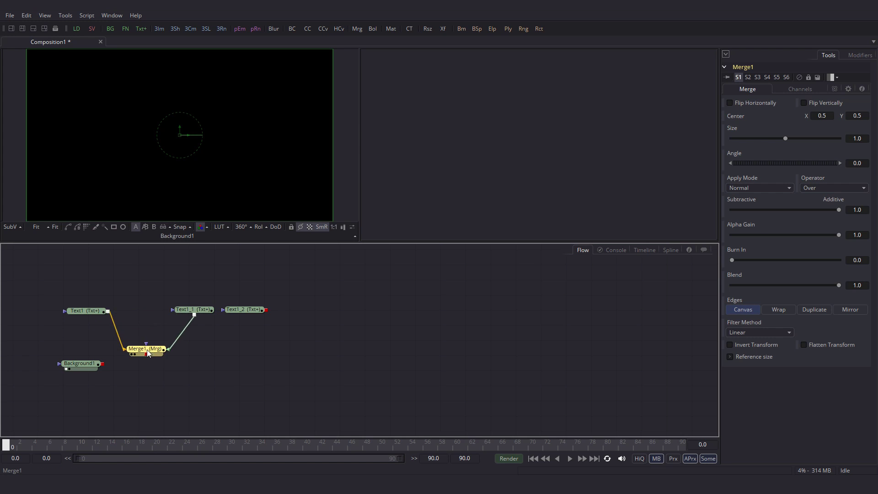
pyautogui.moveTo(193, 309); pyautogui.dragTo(145, 311)
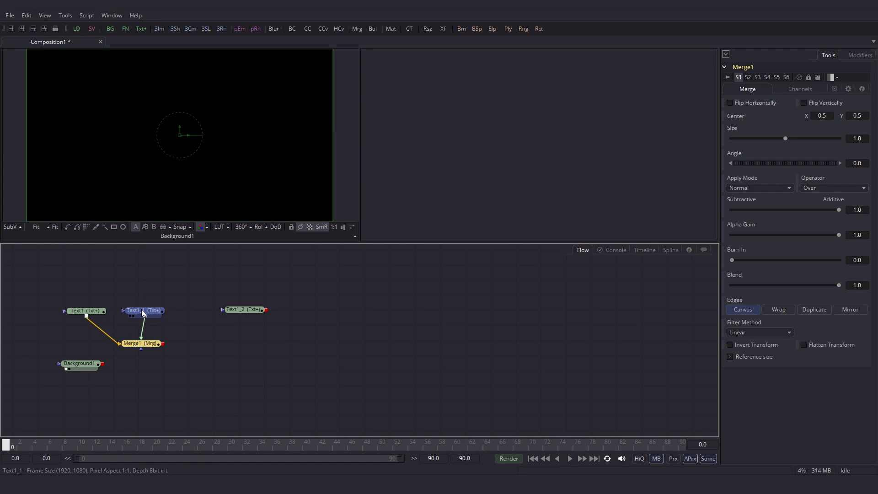
pyautogui.moveTo(231, 310)
pyautogui.mouseDown()
pyautogui.moveTo(191, 313)
pyautogui.moveTo(165, 345)
pyautogui.moveTo(466, 217)
pyautogui.mouseUp()
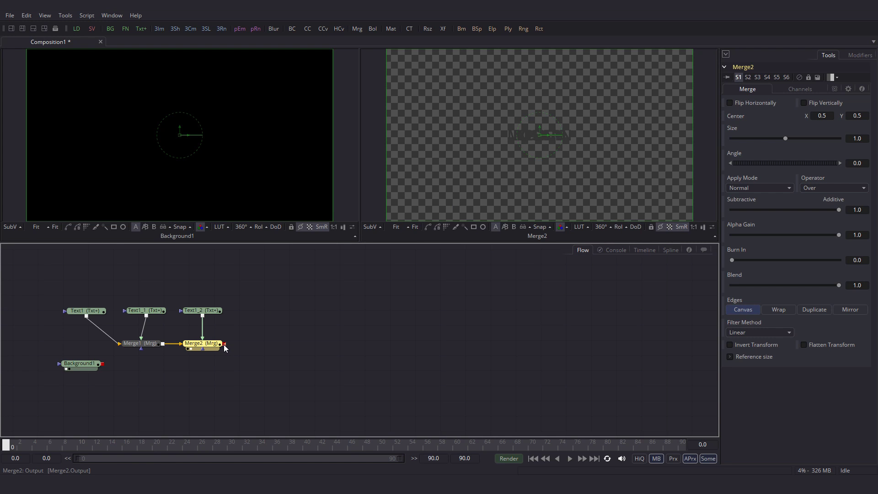
pyautogui.moveTo(223, 344); pyautogui.dragTo(103, 366)
pyautogui.moveTo(222, 358); pyautogui.dragTo(477, 181)
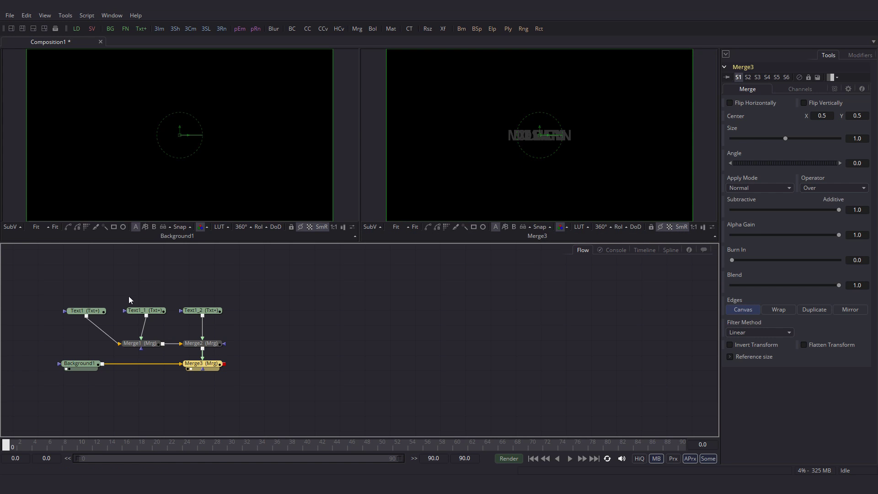
# Set Layout Center Y to 0.65 for MODERN and 0.35 for DESIGN
pyautogui.click(88, 313)
pyautogui.click(87, 315)
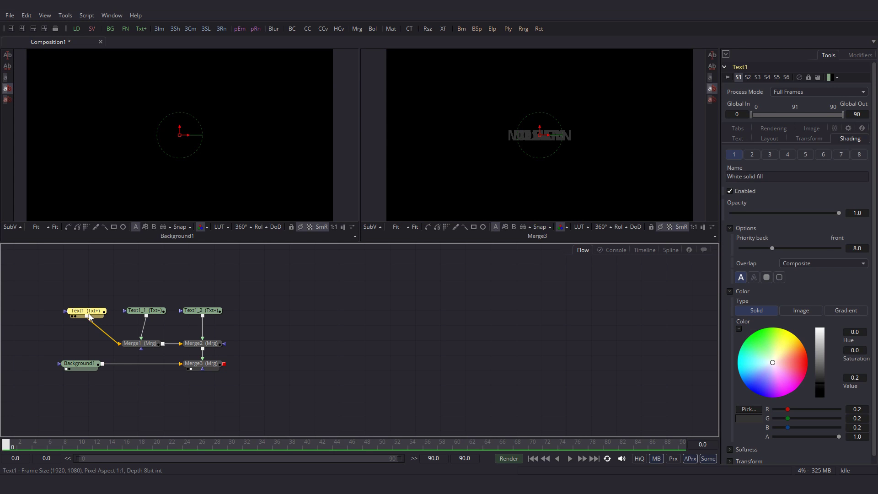
pyautogui.click(769, 139)
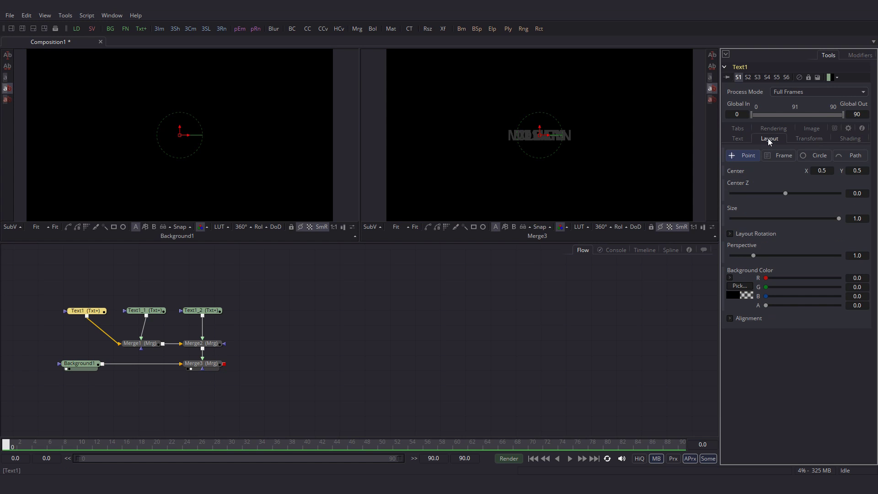
pyautogui.click(864, 171)
pyautogui.write('5')
pyautogui.press('Tab')
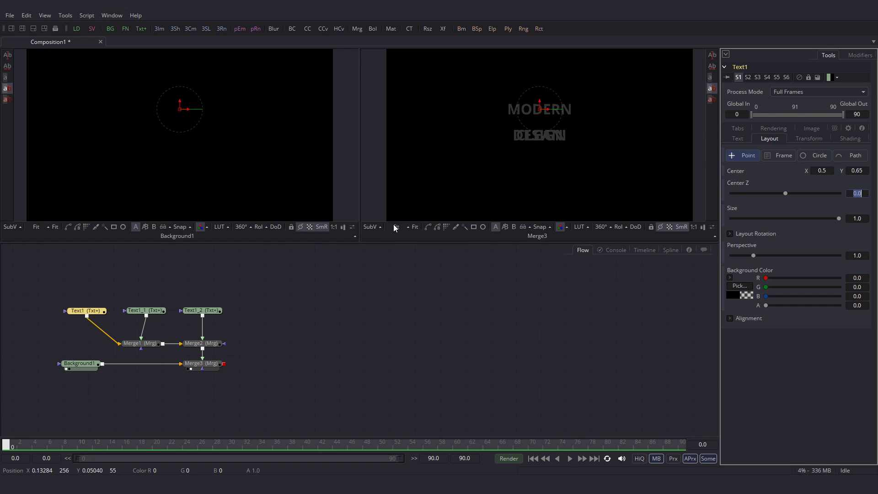
pyautogui.click(204, 312)
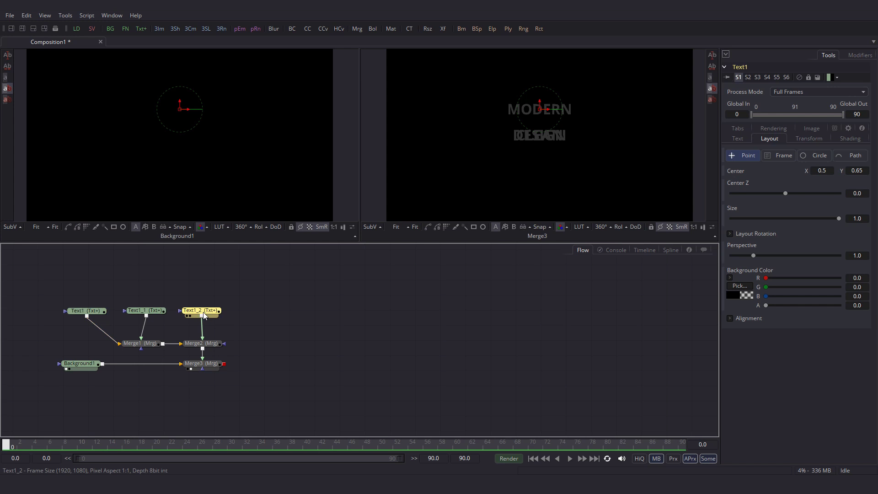
pyautogui.click(771, 139)
pyautogui.doubleClick(862, 171)
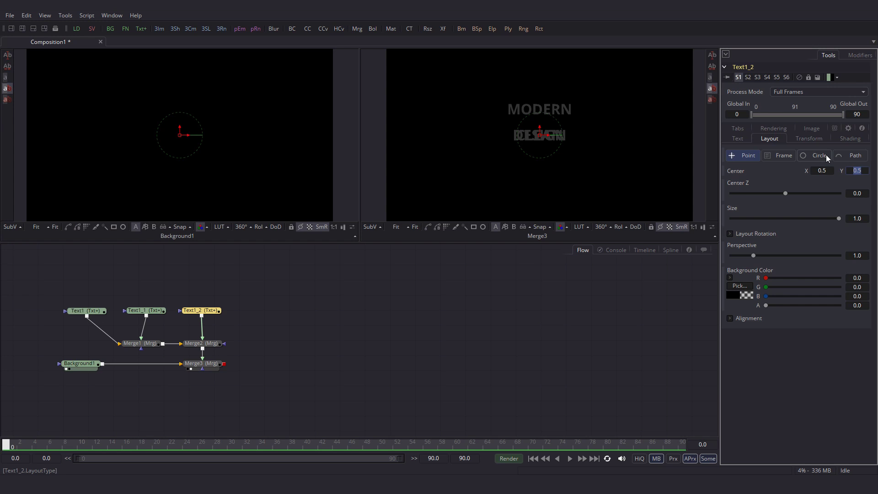
pyautogui.write('.35')
pyautogui.press('Tab')
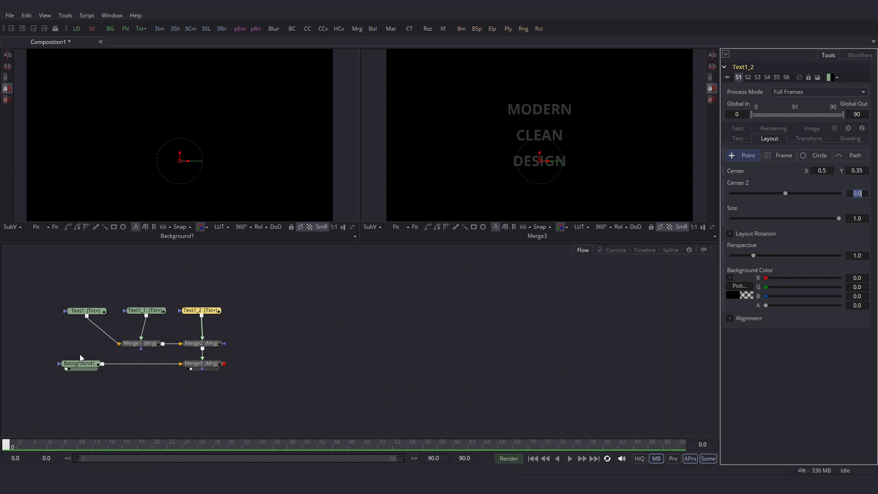
# Move Background1 and Merge3 lower, then add Background2 with a 0.35 × 0.12 Rectangle mask
pyautogui.moveTo(80, 353)
pyautogui.mouseDown()
pyautogui.moveTo(130, 375)
pyautogui.moveTo(215, 374)
pyautogui.moveTo(198, 415)
pyautogui.mouseUp()
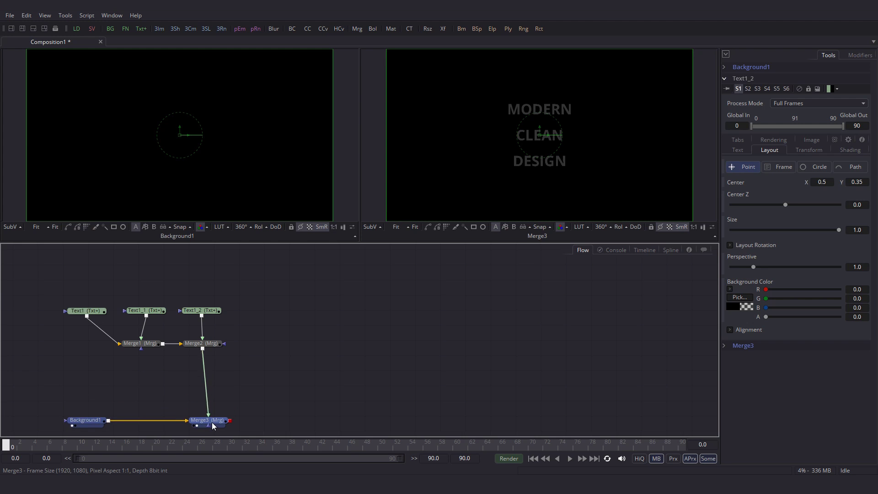
pyautogui.click(105, 387)
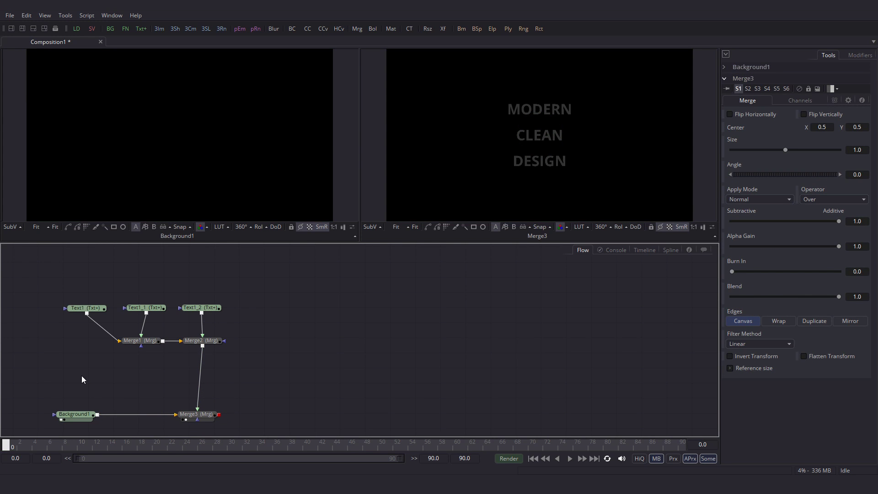
pyautogui.click(110, 29)
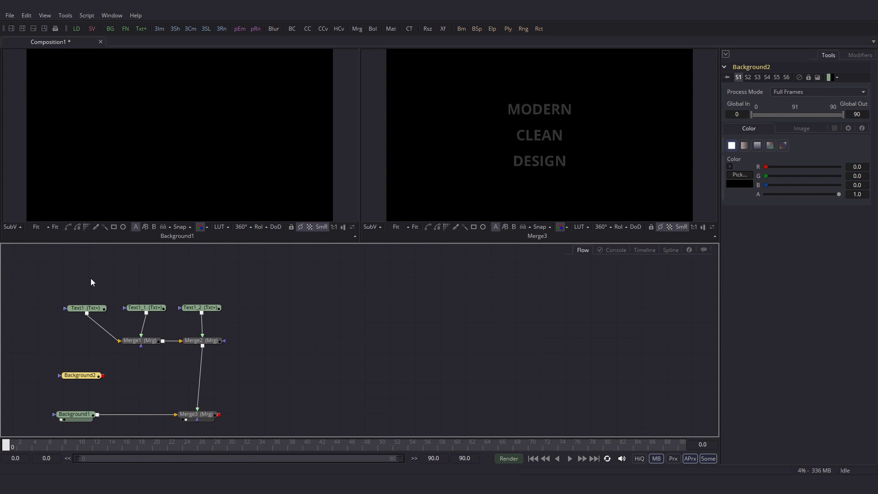
pyautogui.click(472, 226)
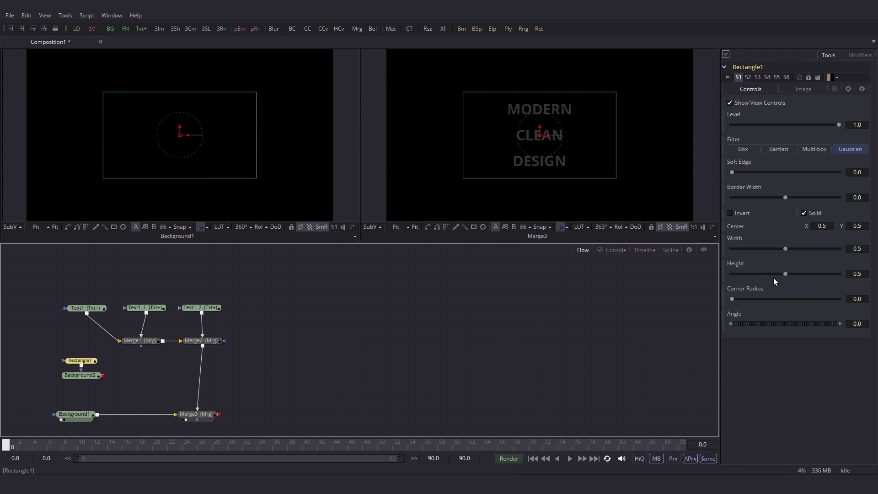
pyautogui.click(863, 273)
pyautogui.write('.1')
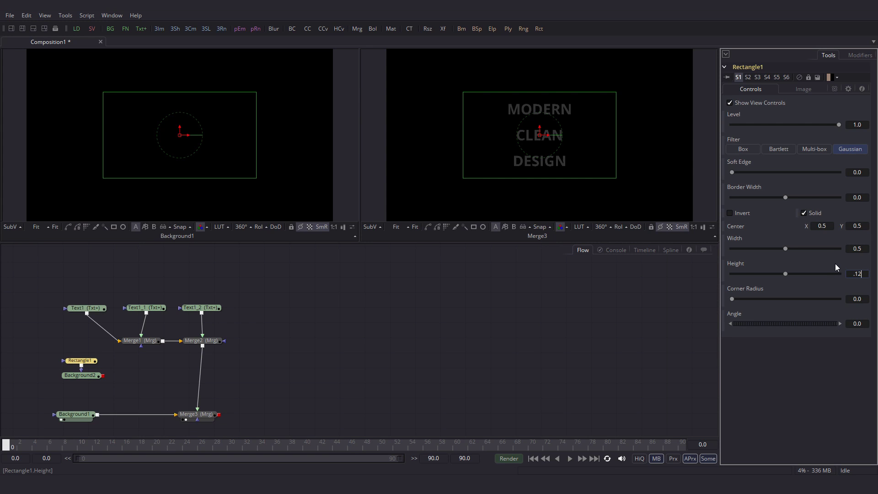
pyautogui.write('2')
pyautogui.press('Tab')
pyautogui.click(863, 249)
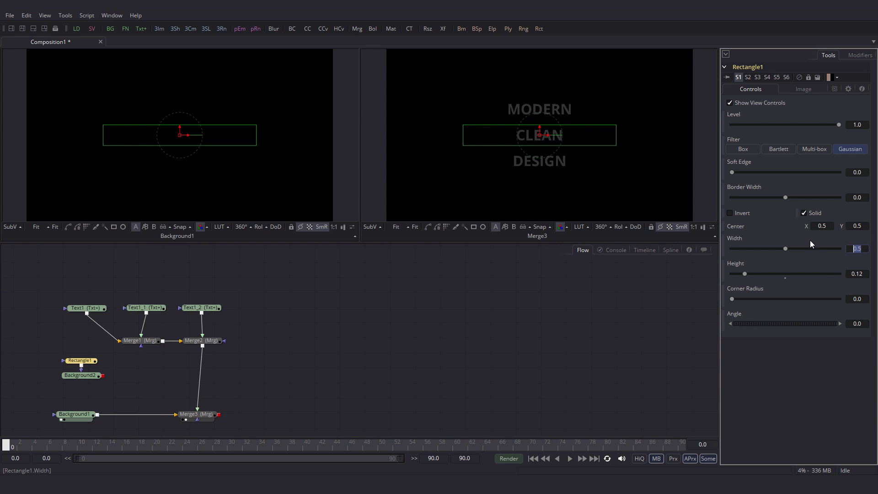
pyautogui.write('35')
pyautogui.press('Tab')
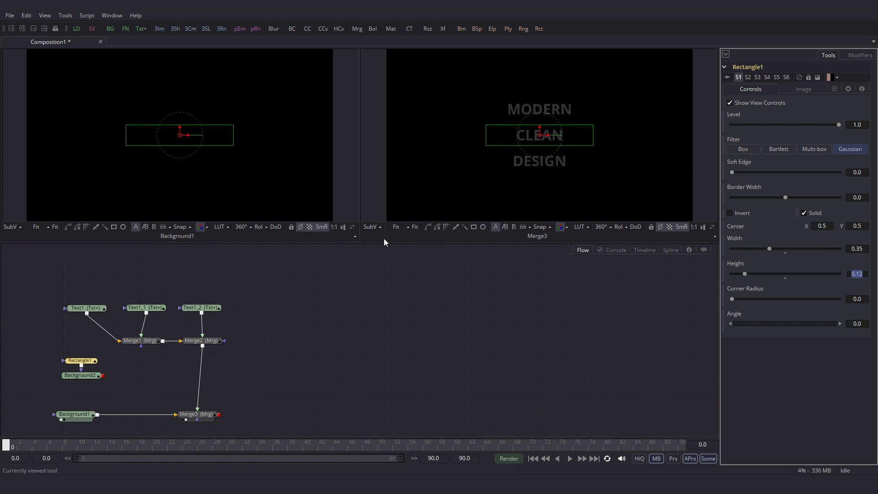
pyautogui.click(195, 340)
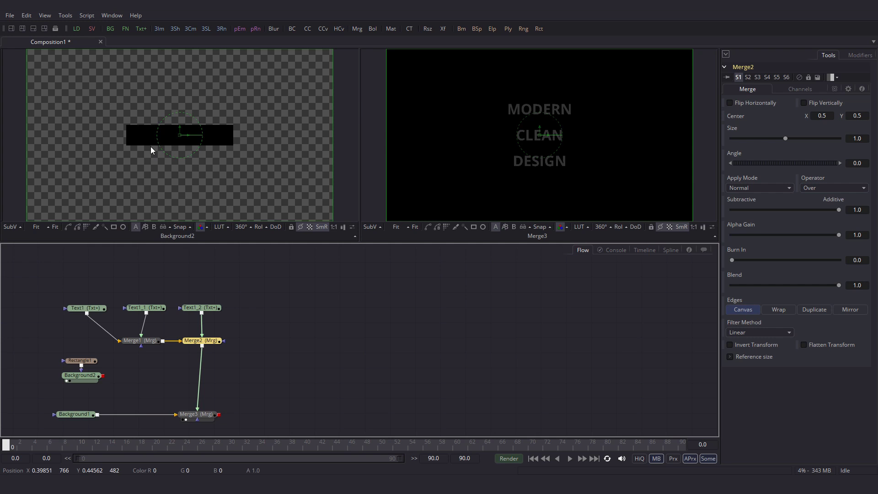
# Make Background2 white and merge the text stack over it, feeding Merge3
pyautogui.click(89, 377)
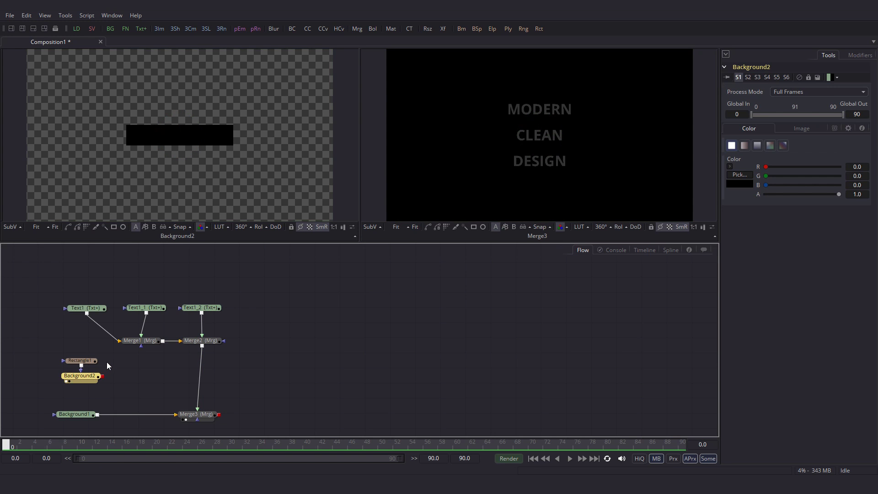
pyautogui.click(729, 166)
pyautogui.moveTo(809, 222); pyautogui.dragTo(812, 134)
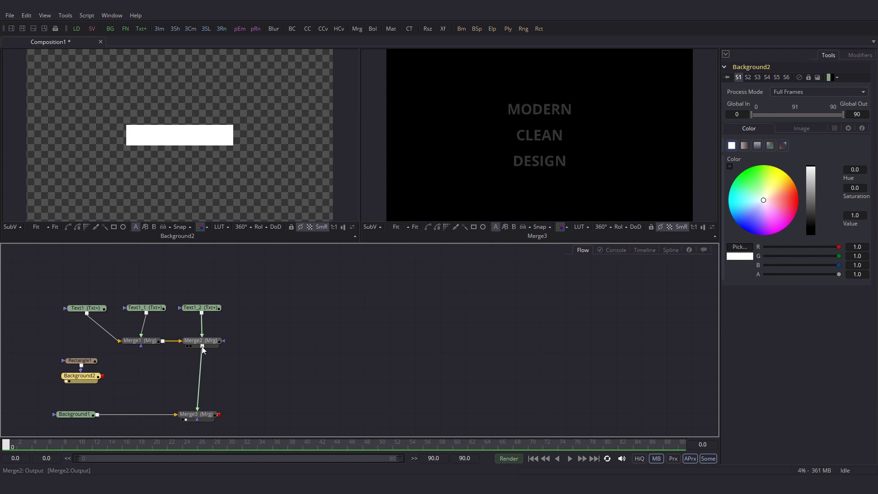
pyautogui.moveTo(202, 349); pyautogui.dragTo(86, 377)
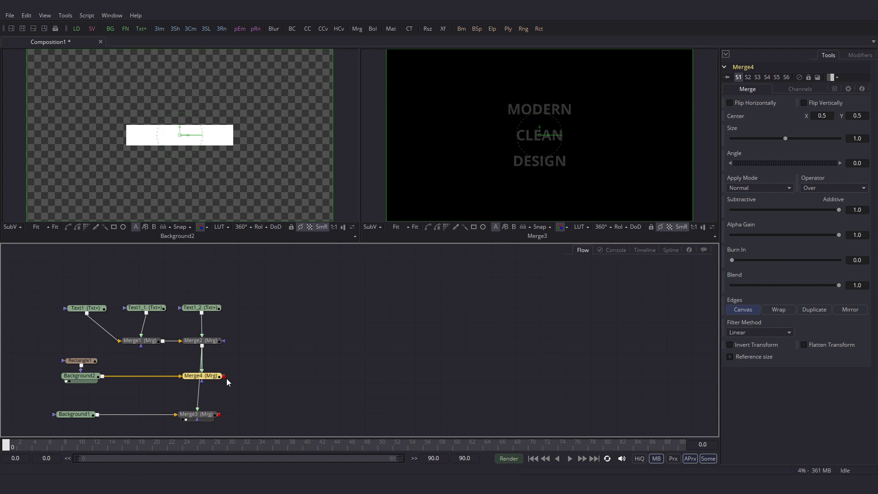
pyautogui.moveTo(224, 377); pyautogui.dragTo(199, 412)
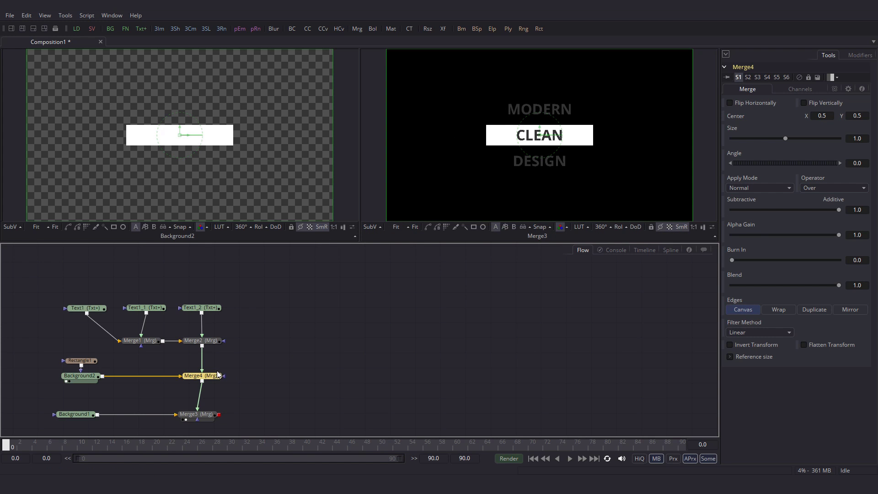
# Set Rectangle1's Center Y to 0.65 so the bar sits behind MODERN
pyautogui.click(89, 363)
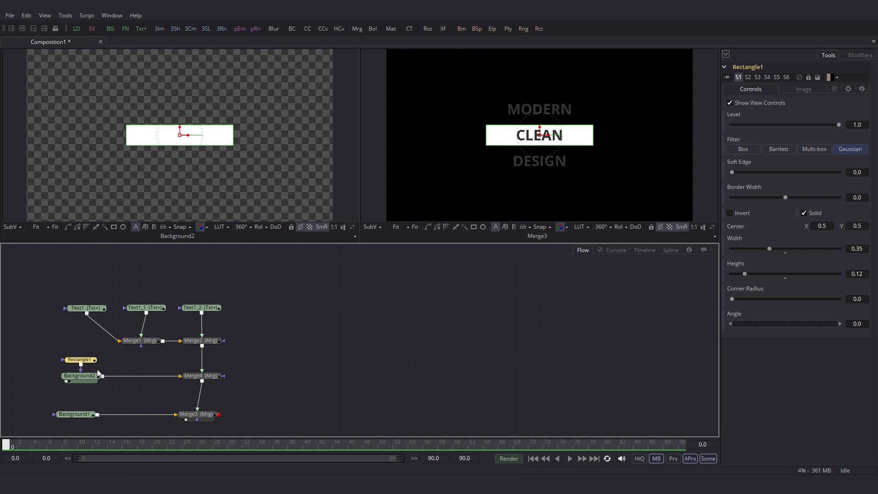
pyautogui.click(857, 227)
pyautogui.write('5')
pyautogui.press('Tab')
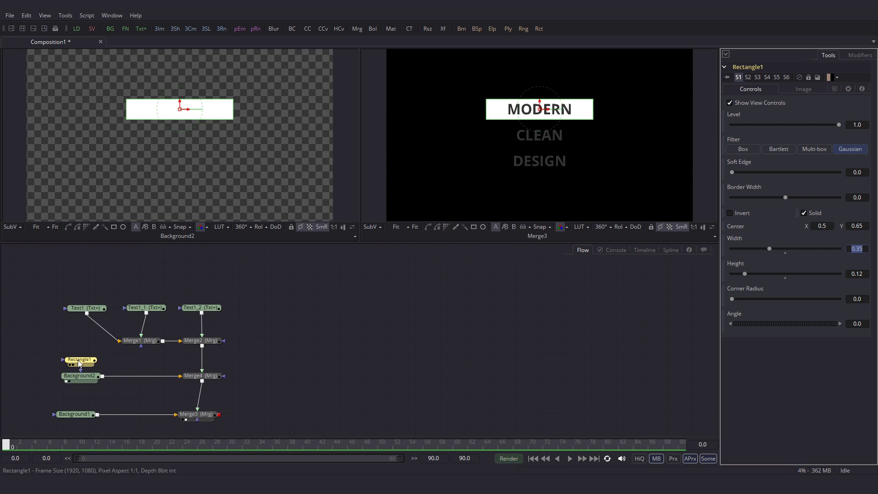
# Keyframe Rectangle1 Width at 0.35 on frame 16 and 0 on frame 0, then preview
pyautogui.moveTo(83, 362); pyautogui.dragTo(38, 348)
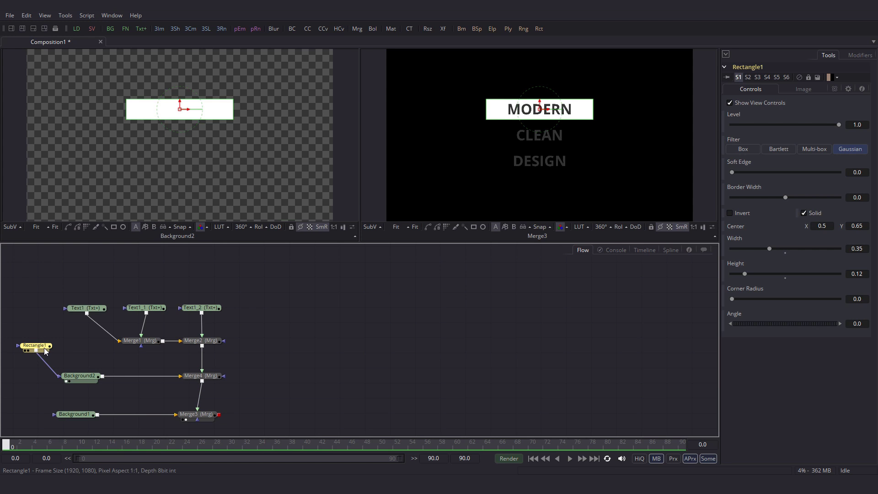
pyautogui.moveTo(17, 440); pyautogui.dragTo(131, 444)
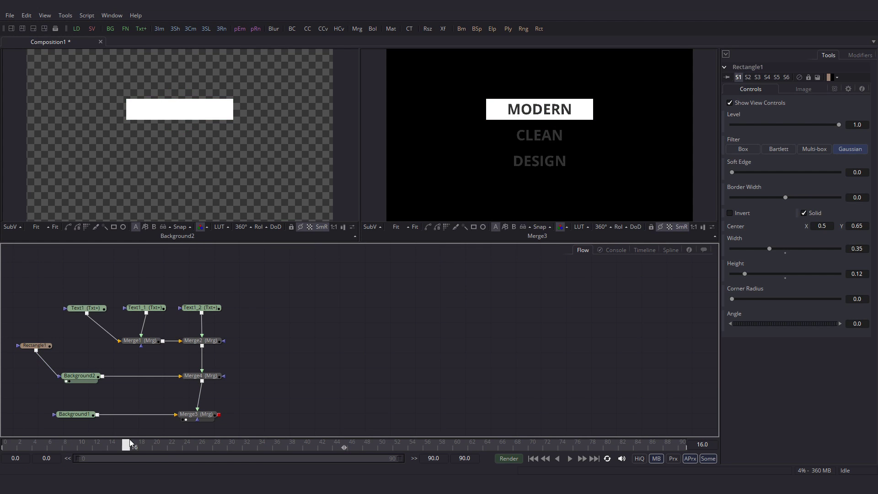
pyautogui.click(723, 249)
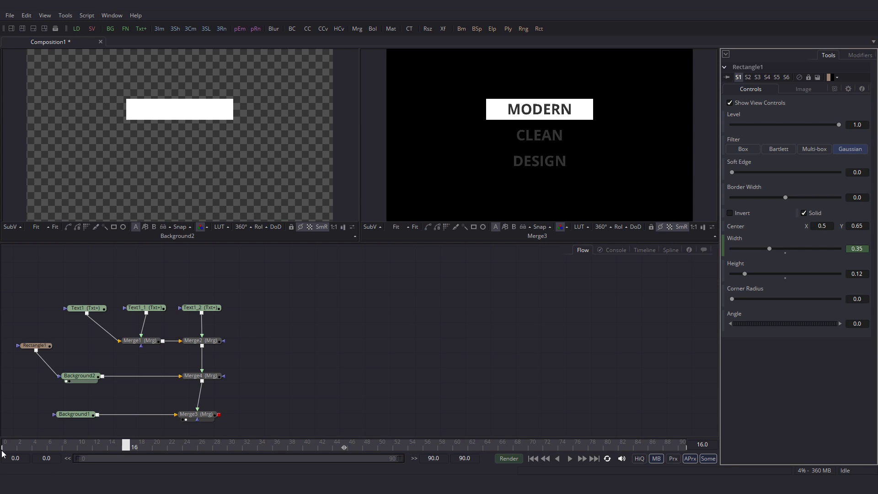
pyautogui.click(2, 447)
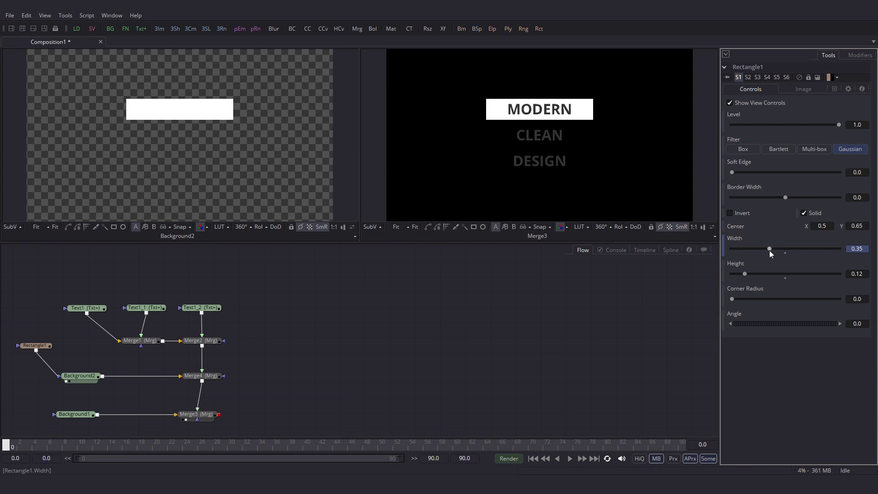
pyautogui.moveTo(769, 250); pyautogui.dragTo(641, 256)
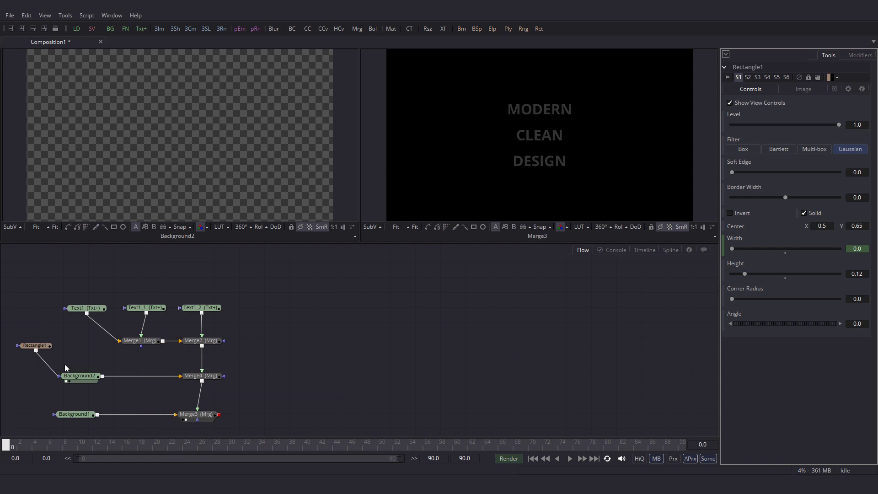
pyautogui.click(34, 345)
pyautogui.click(570, 459)
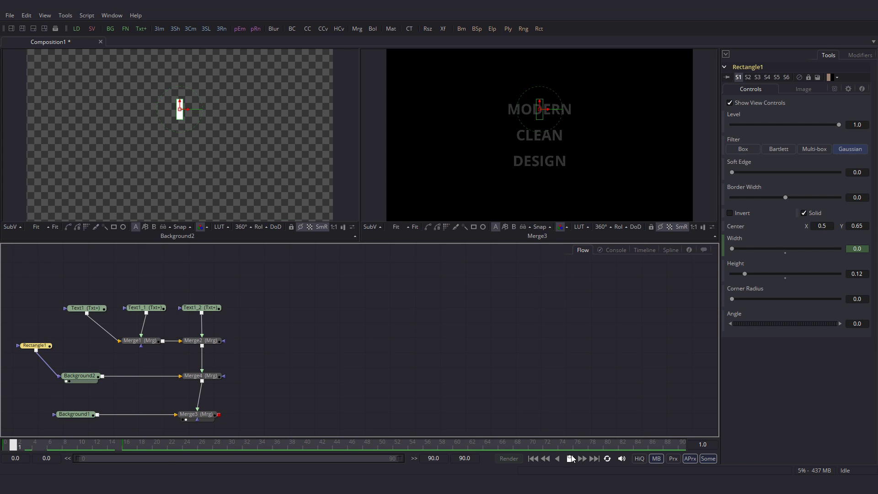
pyautogui.press('space')
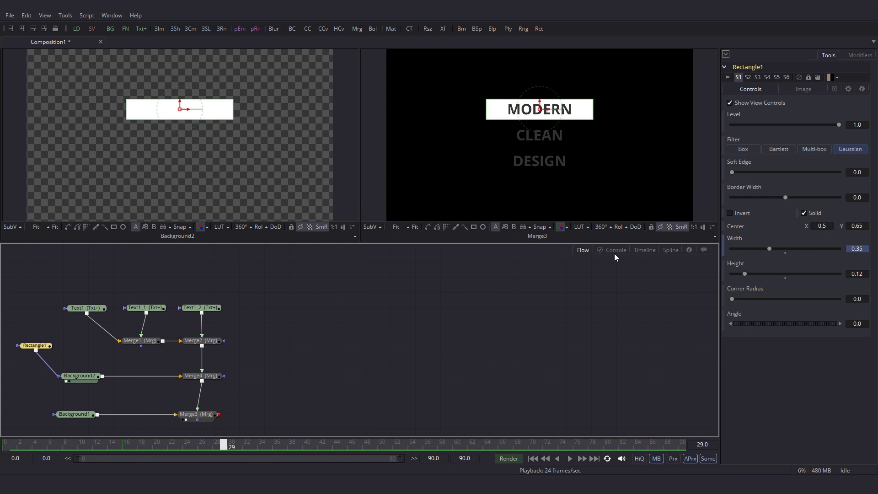
# Show the Width curve in the Spline editor and smooth all its keys with Shift+S
pyautogui.click(672, 250)
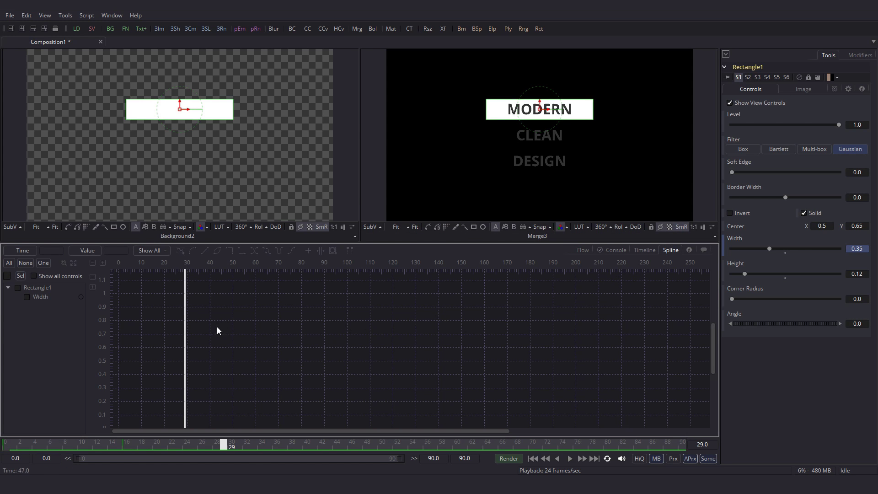
pyautogui.click(38, 297)
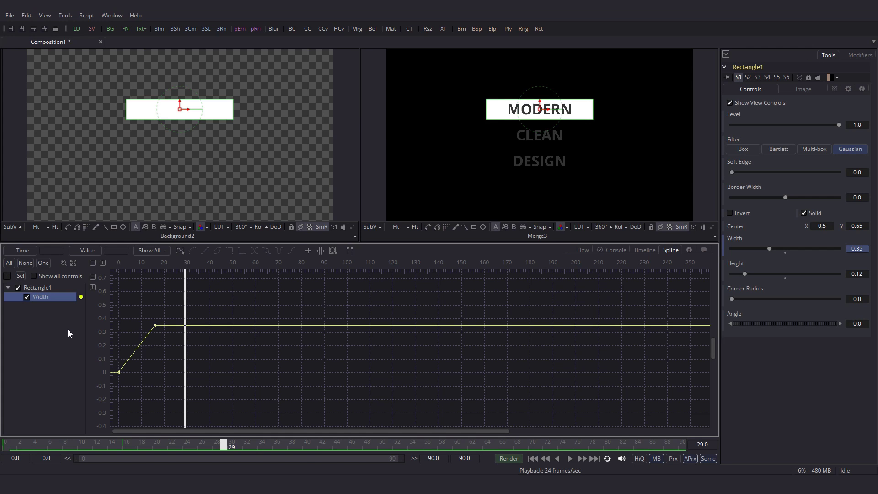
pyautogui.click(73, 263)
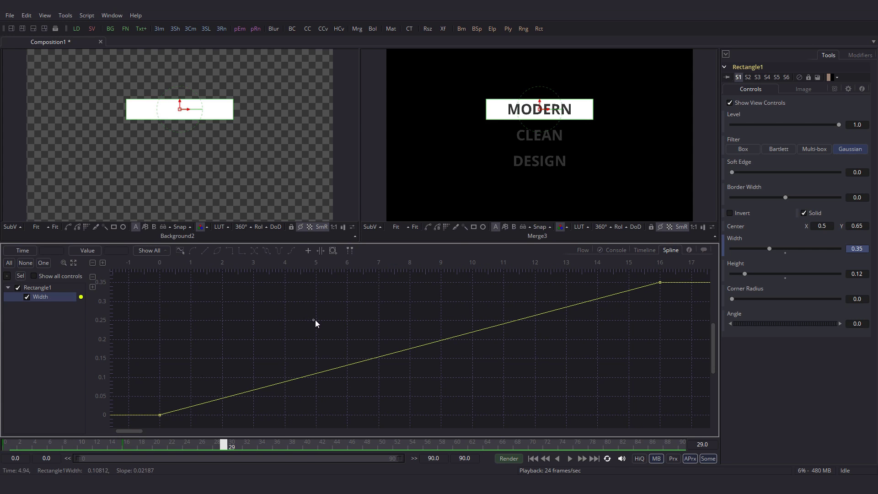
pyautogui.hotkey('ctrl', 'a')
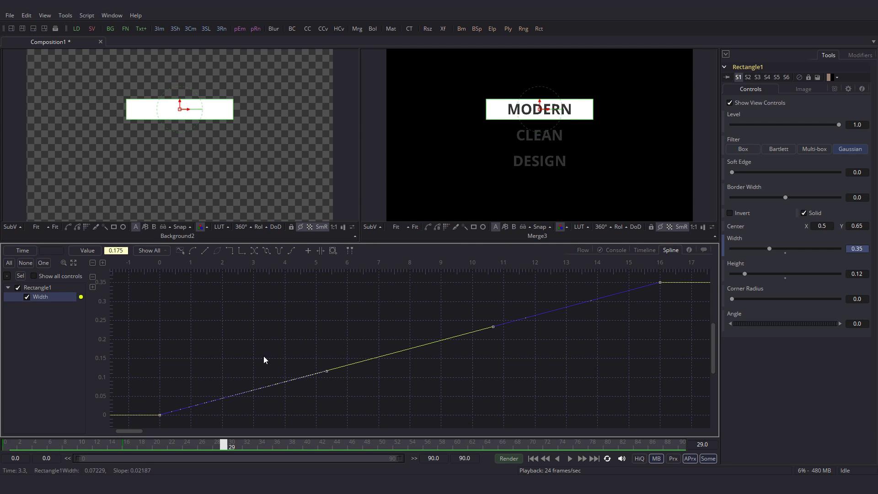
pyautogui.hotkey('shift', 's')
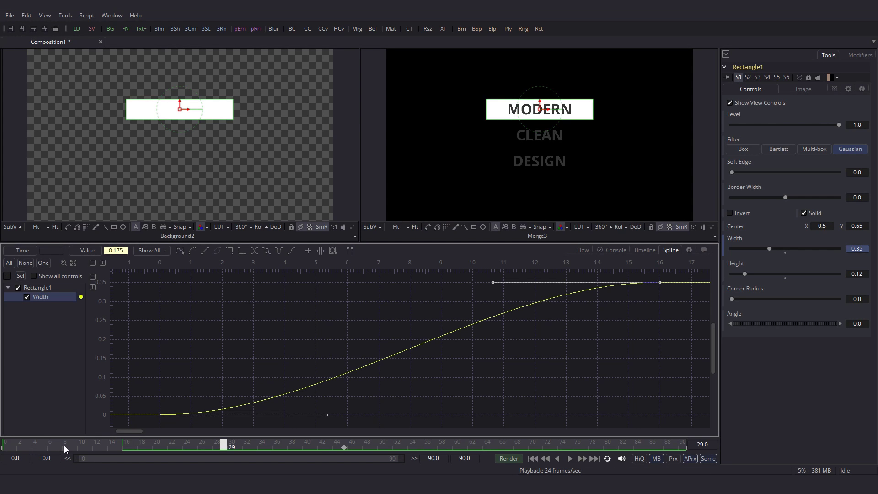
# Go to frame 8 and select the width curve's middle point there
pyautogui.click(65, 446)
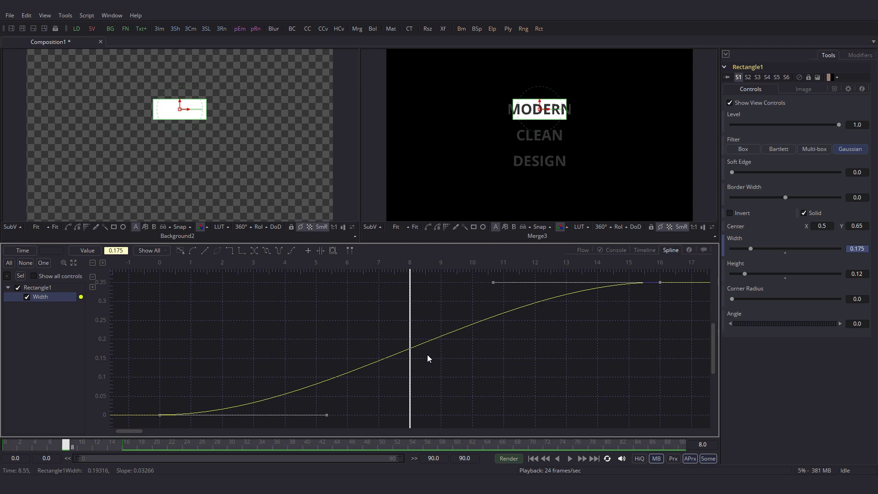
pyautogui.click(427, 354)
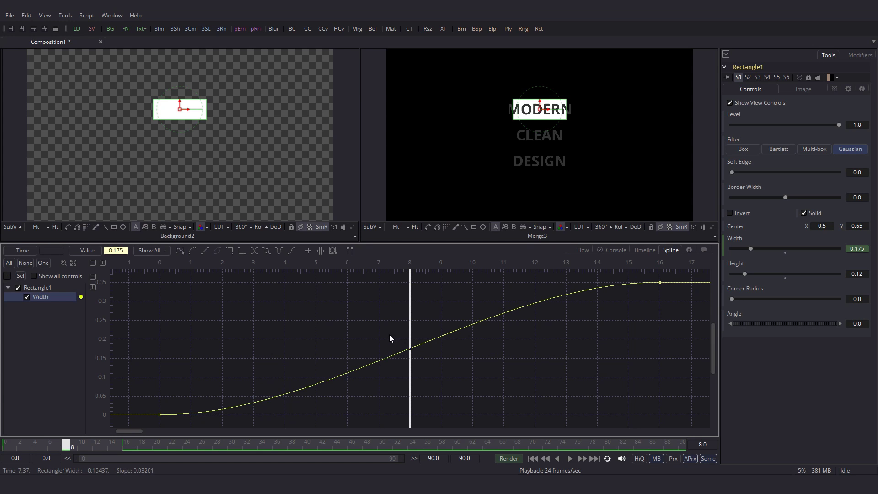
pyautogui.moveTo(390, 338); pyautogui.dragTo(439, 367)
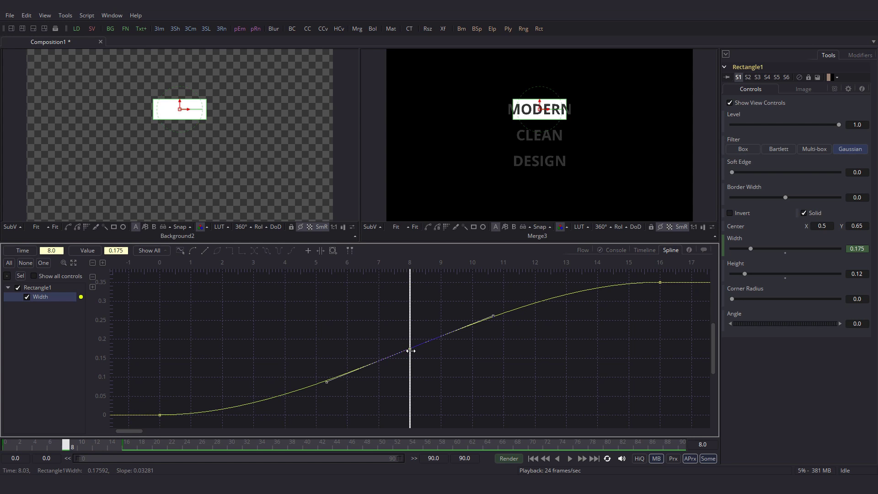
# Scrub frames 0, 16, 7 and 9 to check the bar's partial and full growth
pyautogui.click(6, 446)
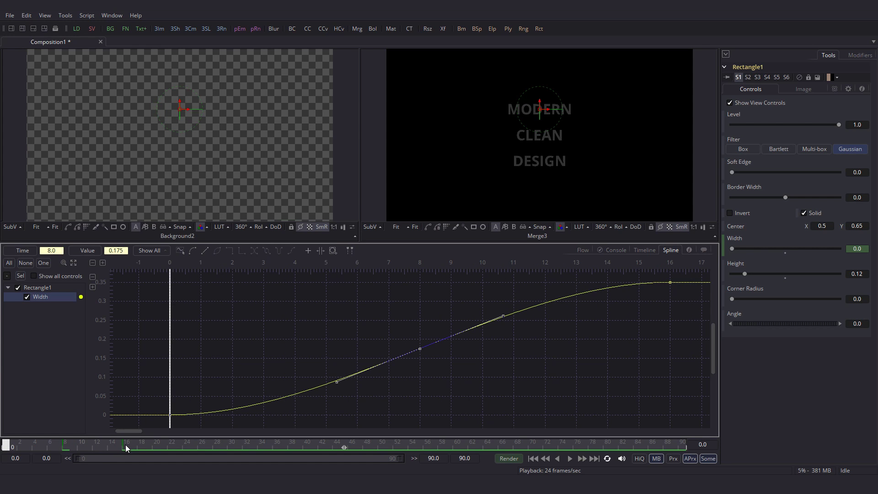
pyautogui.click(125, 445)
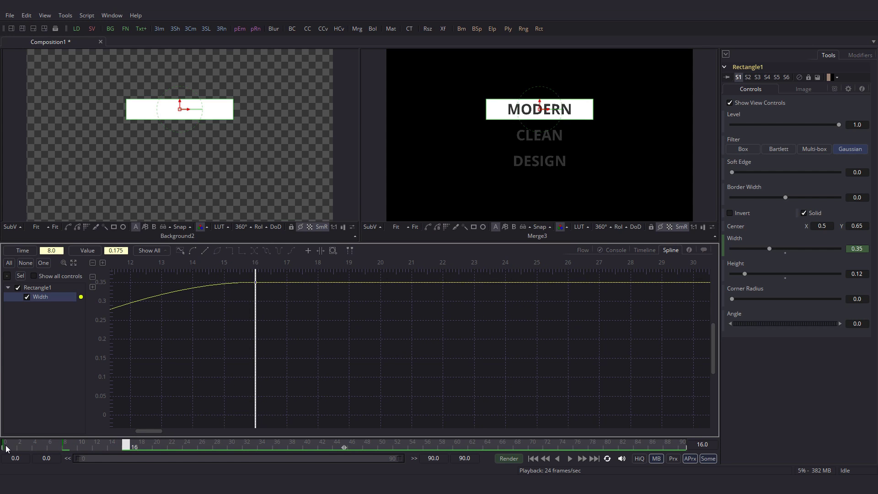
pyautogui.click(5, 448)
pyautogui.click(58, 444)
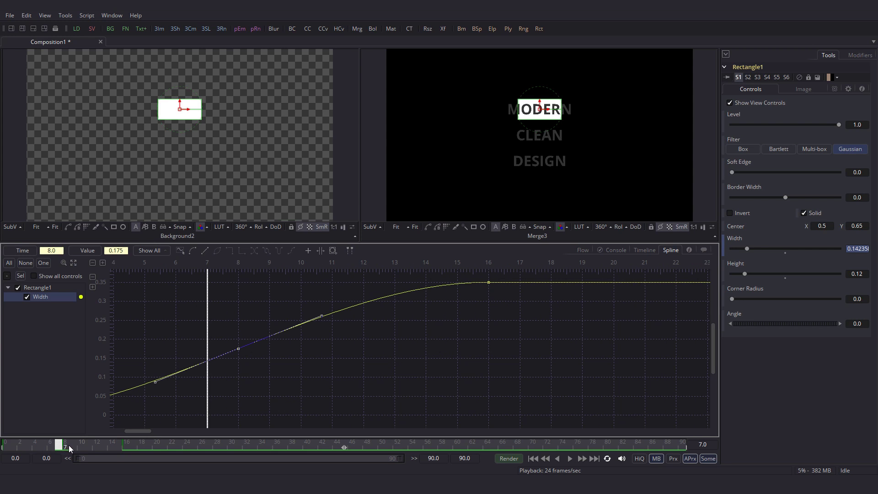
pyautogui.press('Right')
pyautogui.press('Right')
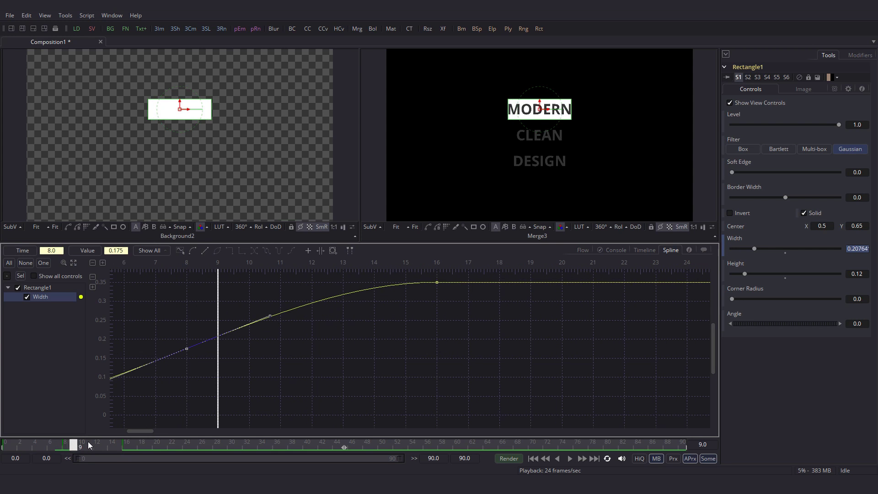
pyautogui.click(124, 444)
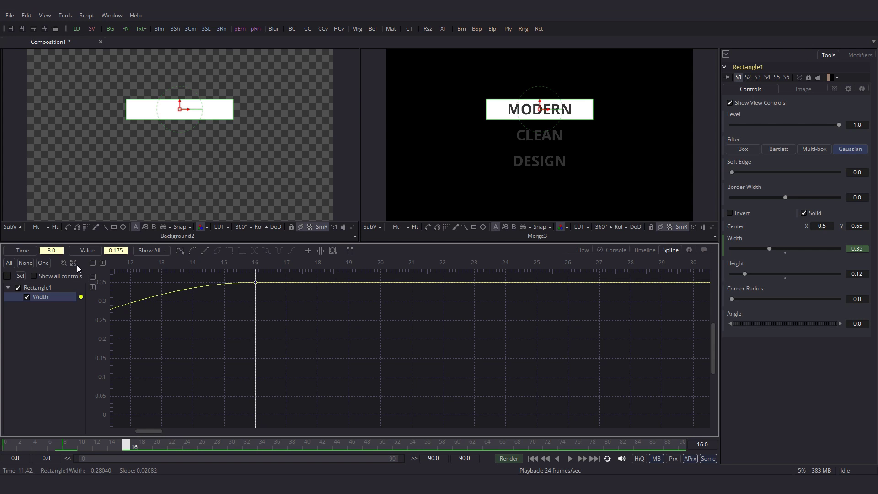
pyautogui.click(74, 264)
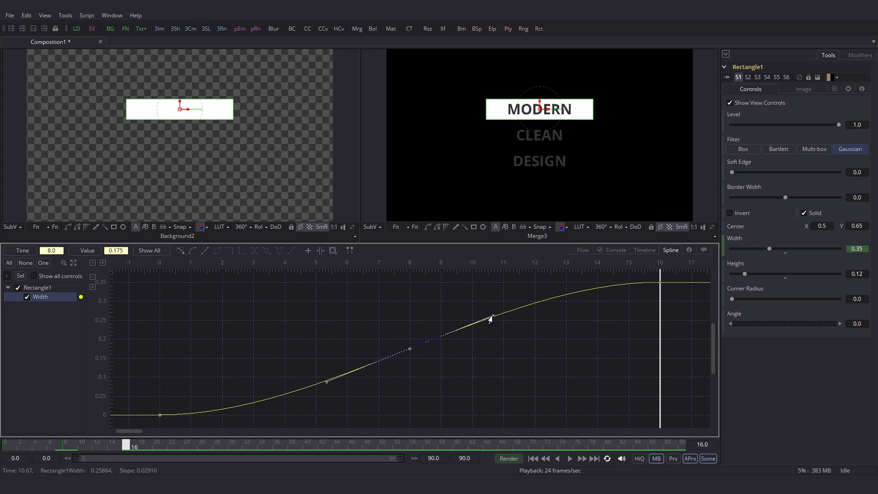
# Steepen the width curve into a sharp S by reshaping its Bezier handles
pyautogui.moveTo(490, 317)
pyautogui.mouseDown()
pyautogui.moveTo(471, 290)
pyautogui.moveTo(436, 286)
pyautogui.mouseUp()
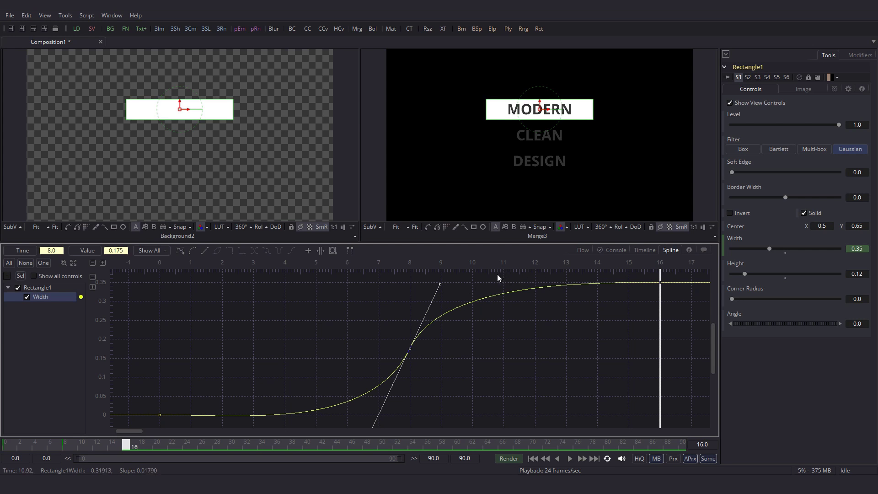
pyautogui.moveTo(331, 366); pyautogui.dragTo(347, 319)
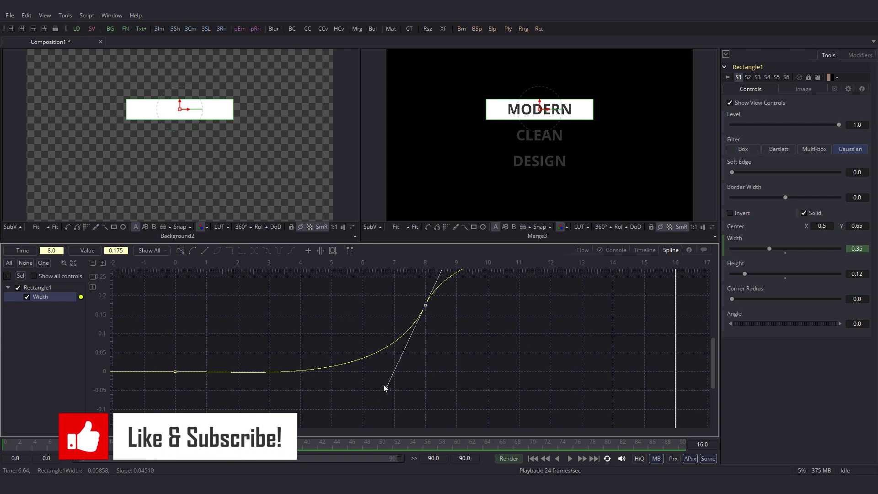
pyautogui.moveTo(383, 387); pyautogui.dragTo(393, 372)
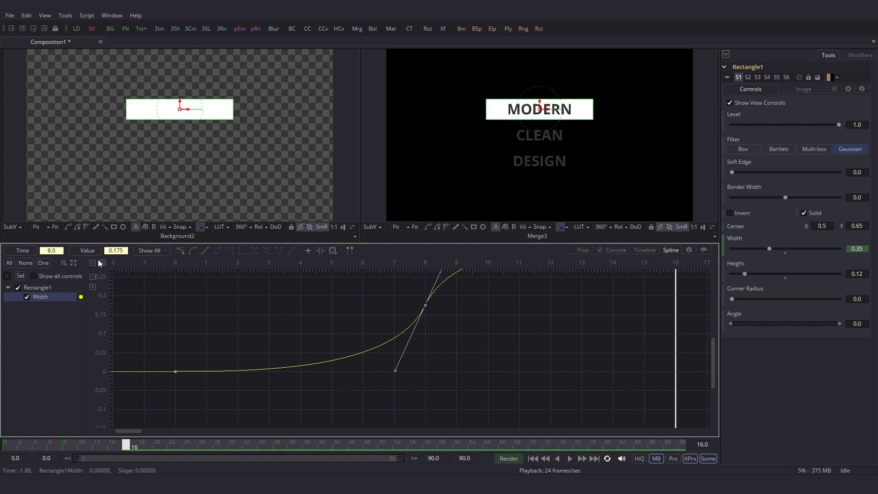
pyautogui.click(73, 263)
# Play the bar animation from frame 0 twice to preview the growth
pyautogui.click(12, 448)
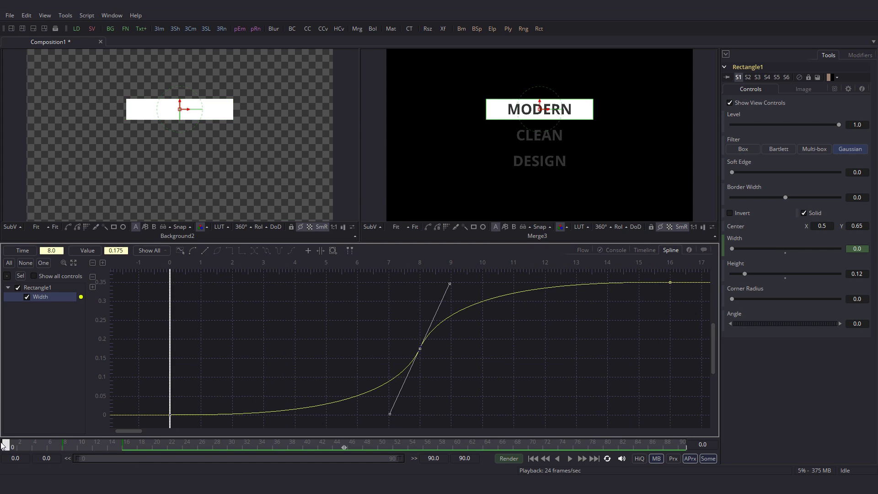
pyautogui.click(570, 459)
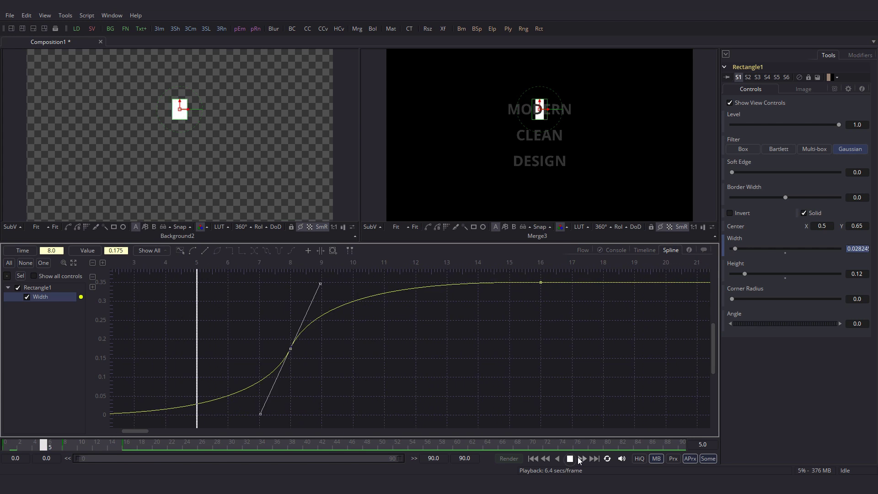
pyautogui.click(542, 460)
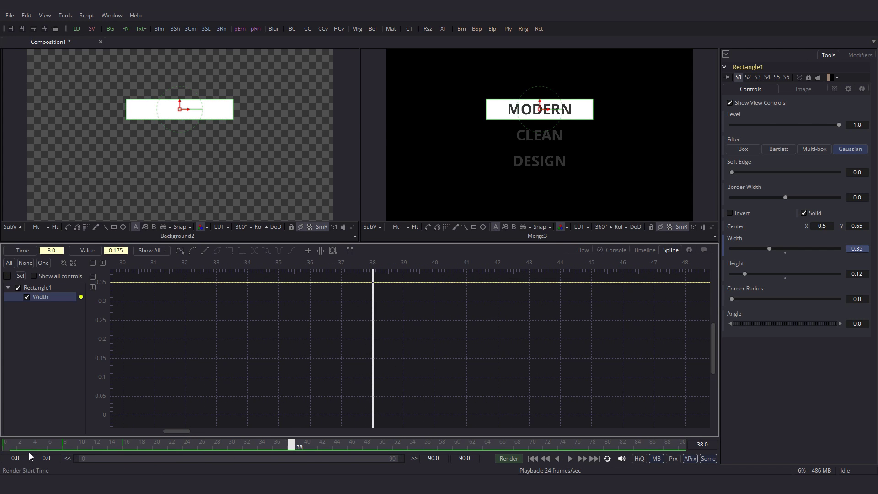
pyautogui.click(9, 448)
pyautogui.click(569, 458)
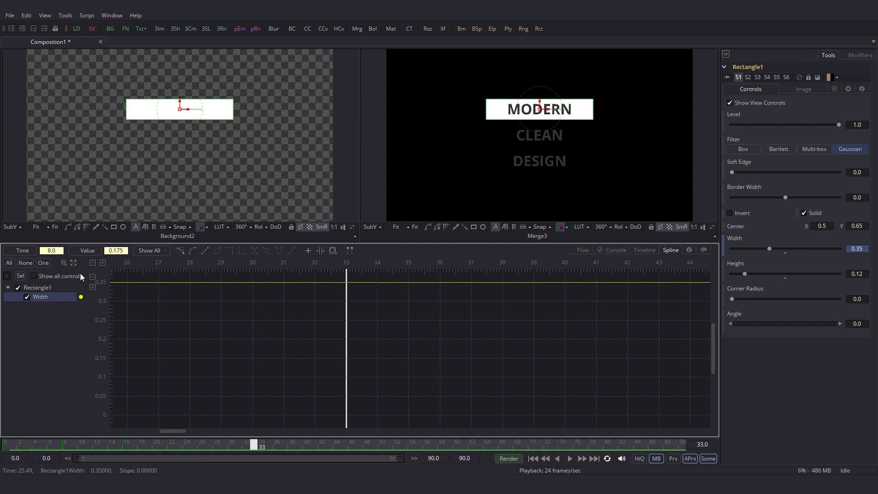
# Shift the middle Width key left to frame 5 and adjust its incoming and outgoing handles
pyautogui.click(73, 262)
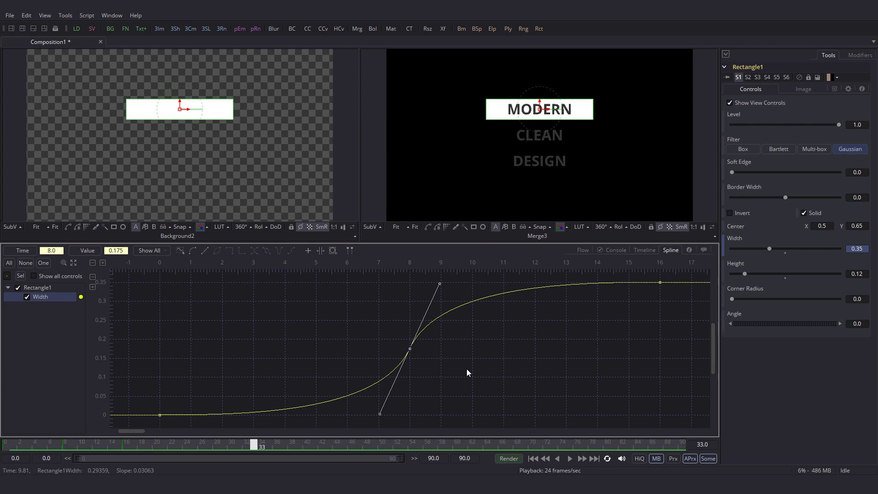
pyautogui.press('Left')
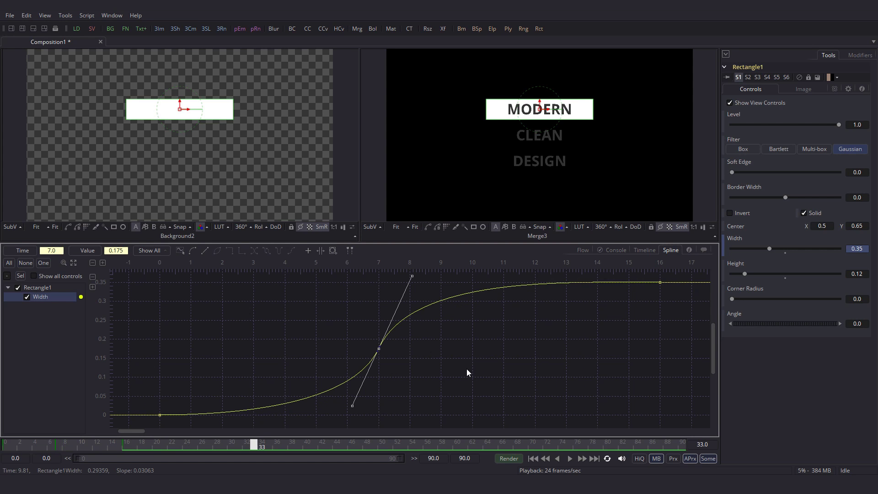
pyautogui.press('Left')
pyautogui.press('Left')
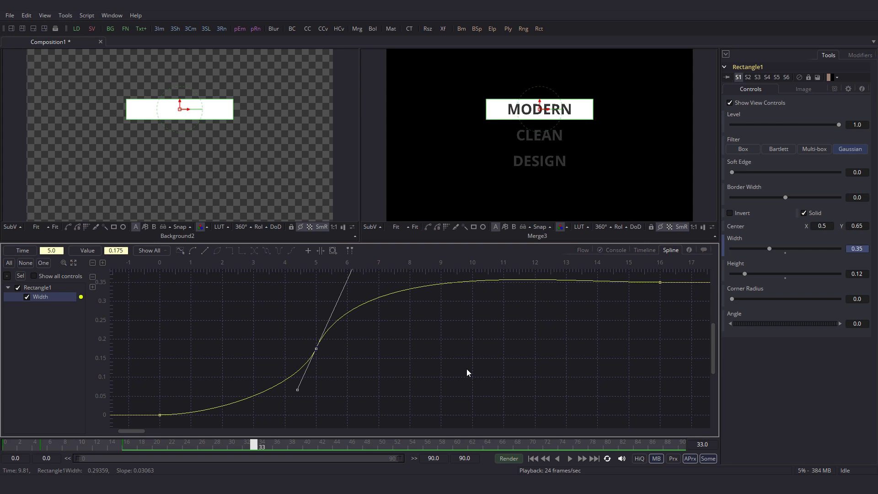
pyautogui.moveTo(296, 389); pyautogui.dragTo(285, 416)
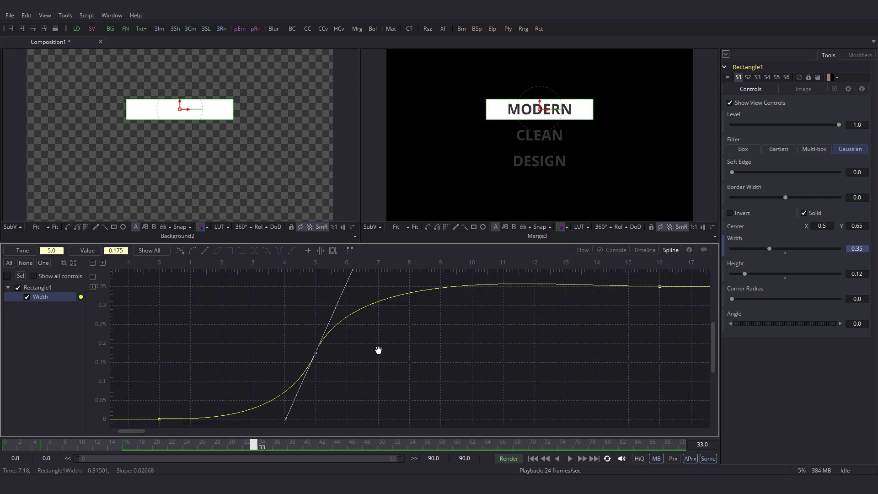
pyautogui.scroll(2, 378, 349)
pyautogui.hscroll(1, 340, 309)
pyautogui.moveTo(334, 300); pyautogui.dragTo(325, 324)
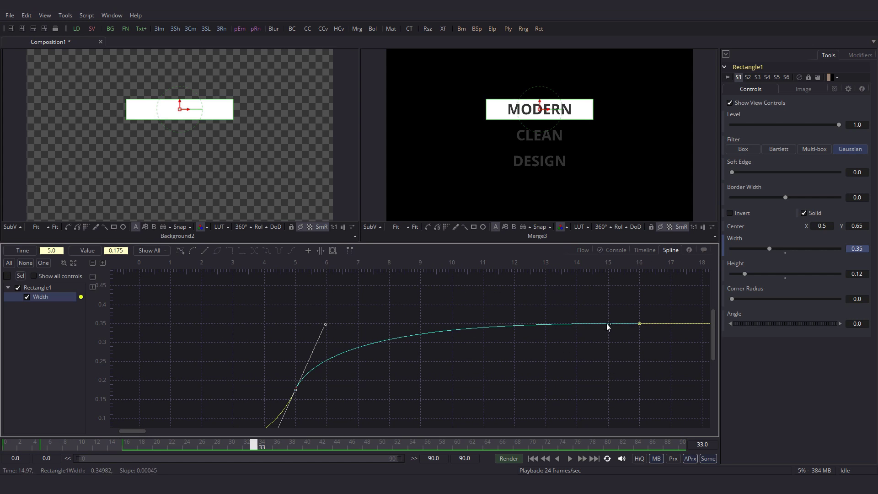
# Lock the frame 16 key's In/Out handles and set their length to 85
pyautogui.click(639, 324)
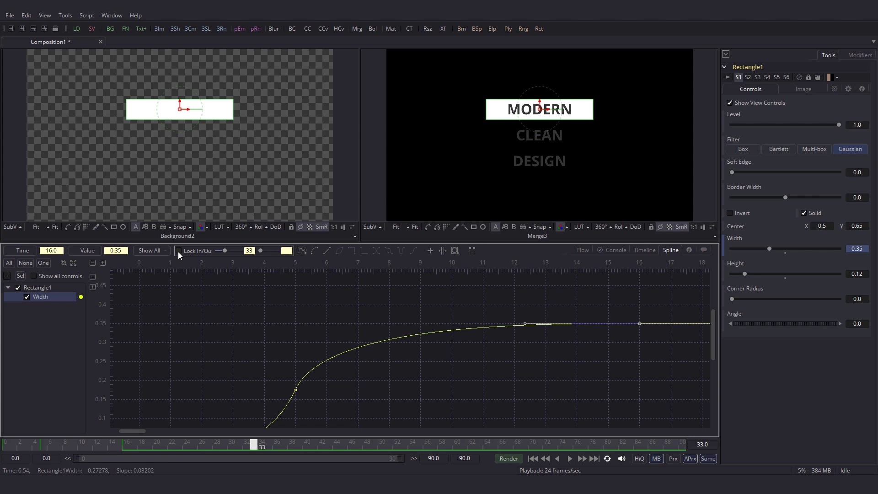
pyautogui.click(178, 251)
pyautogui.write('85')
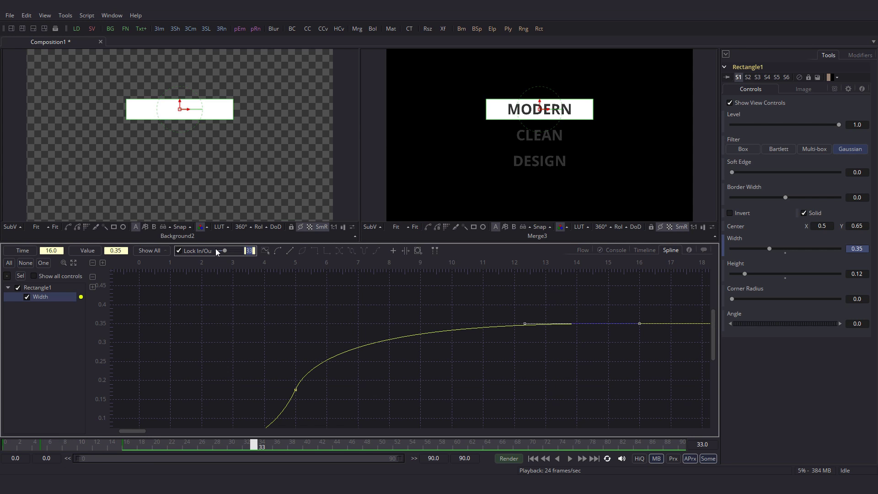
pyautogui.press('Return')
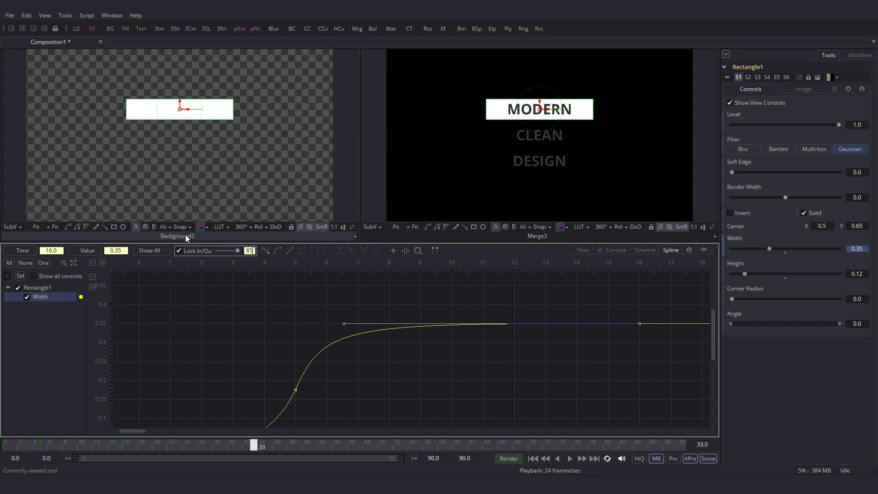
pyautogui.moveTo(235, 375)
pyautogui.mouseDown()
pyautogui.moveTo(288, 347)
pyautogui.moveTo(266, 358)
pyautogui.mouseUp()
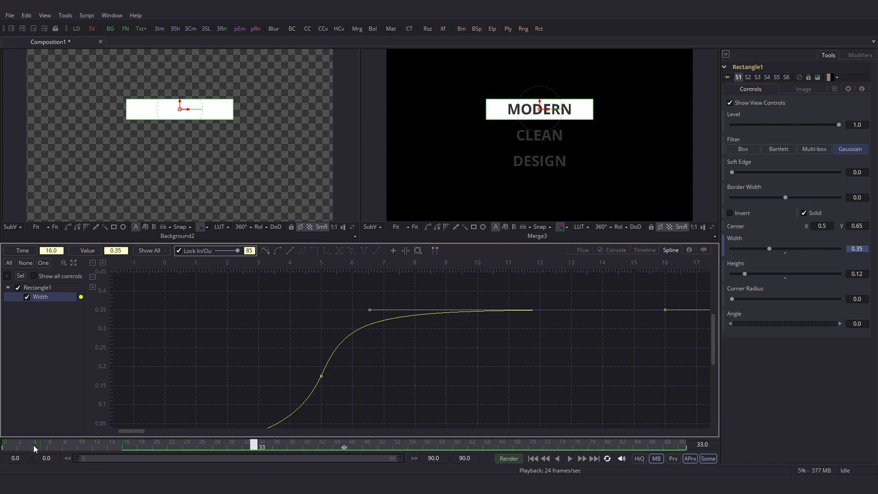
# Preview the new ease, return to the Flow view, and move to frame 26
pyautogui.click(7, 447)
pyautogui.click(569, 458)
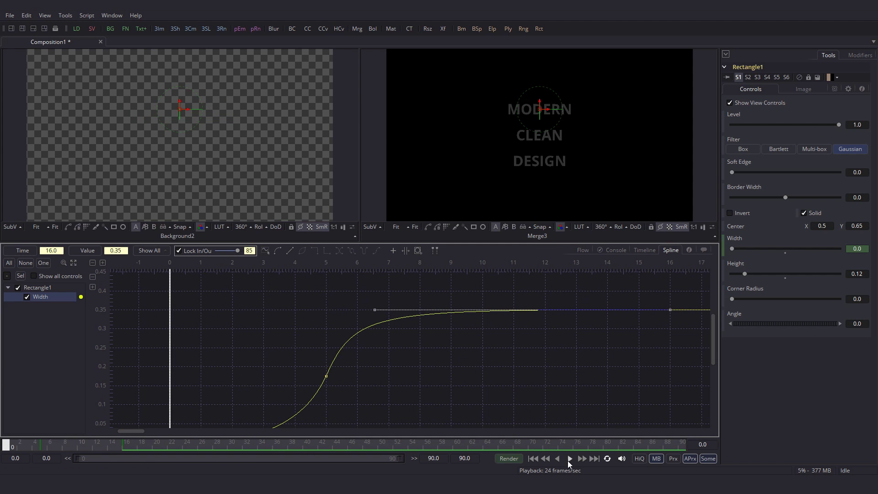
pyautogui.click(569, 458)
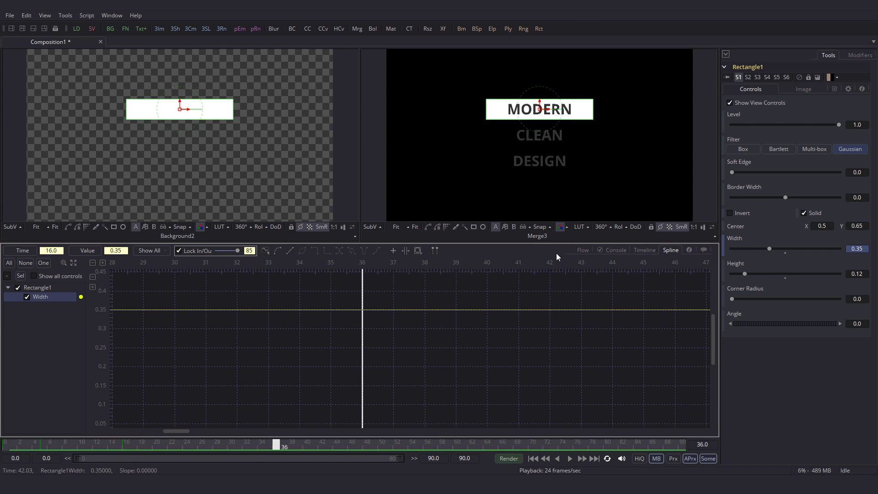
pyautogui.click(582, 251)
pyautogui.moveTo(132, 447); pyautogui.dragTo(210, 439)
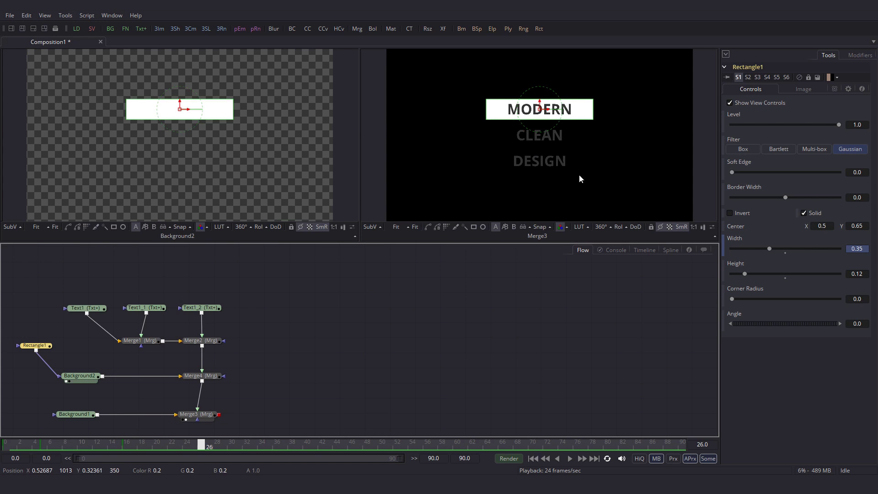
pyautogui.rightClick(744, 227)
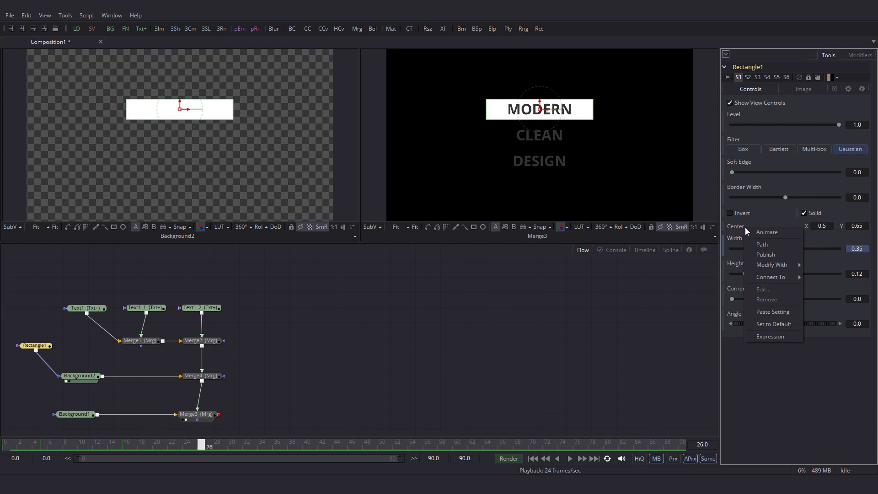
pyautogui.click(759, 229)
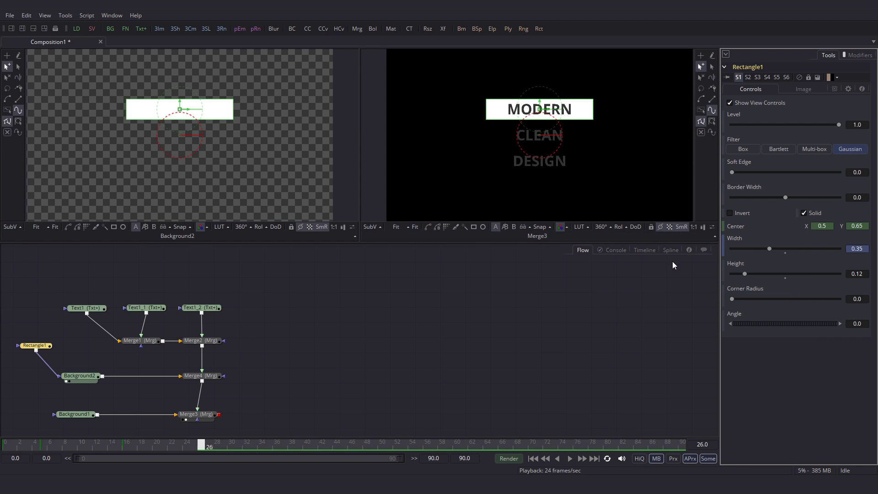
pyautogui.click(671, 250)
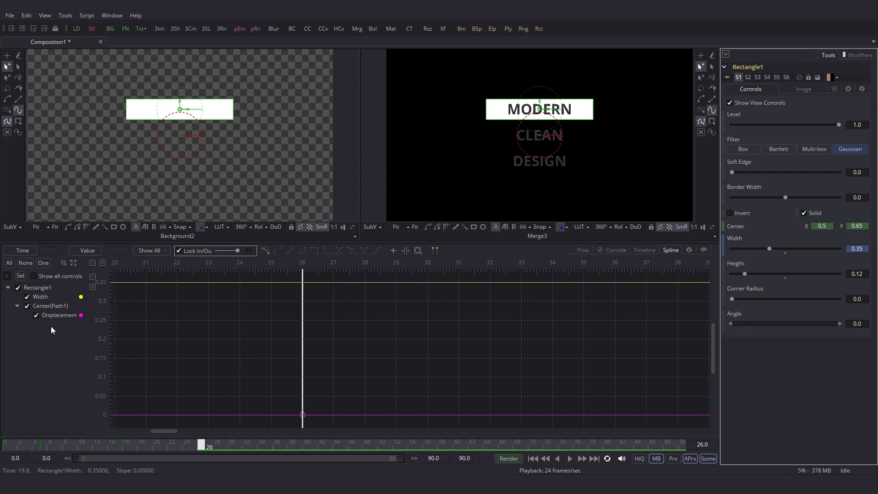
pyautogui.click(582, 250)
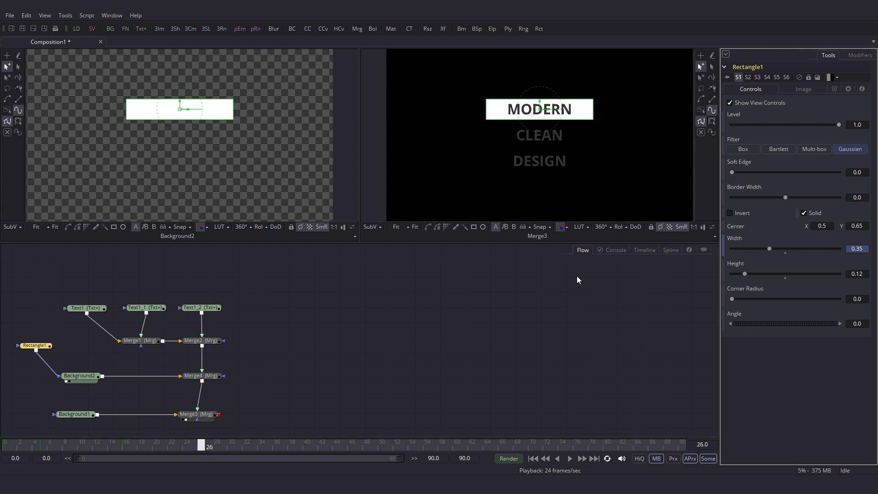
# Give the bar's Center an XY path and show only its Y curve in the Spline editor
pyautogui.rightClick(752, 226)
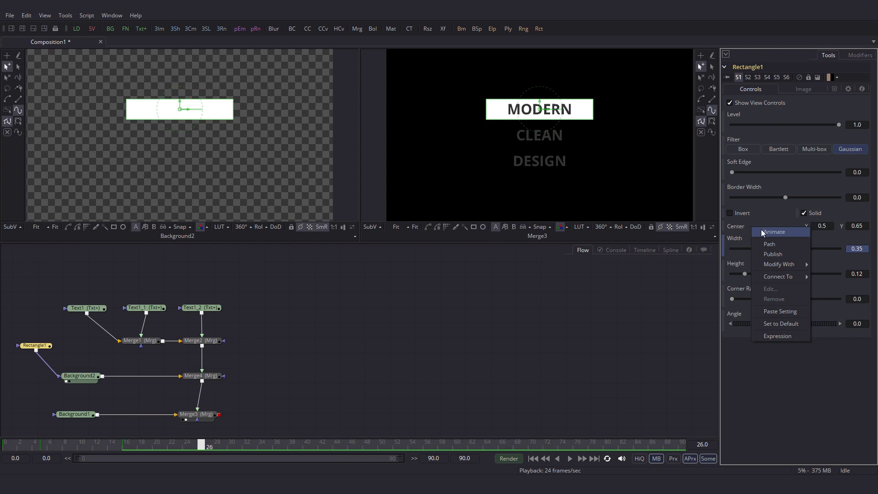
pyautogui.moveTo(778, 263)
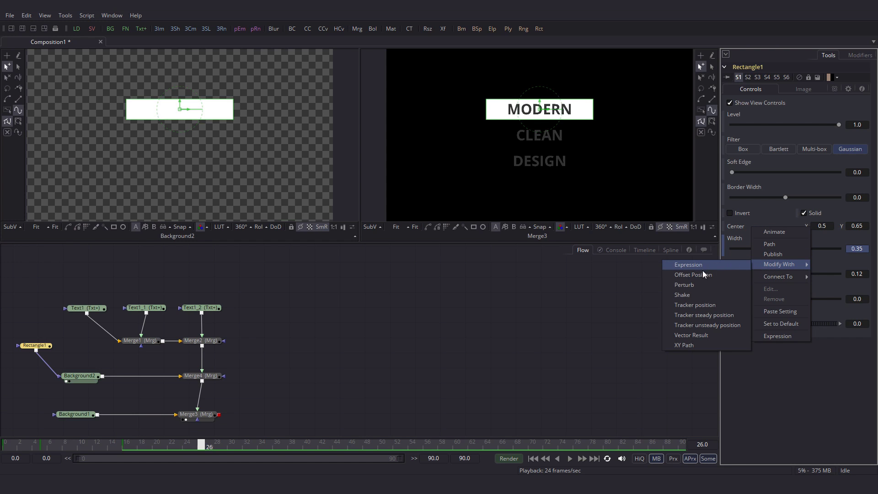
pyautogui.click(703, 345)
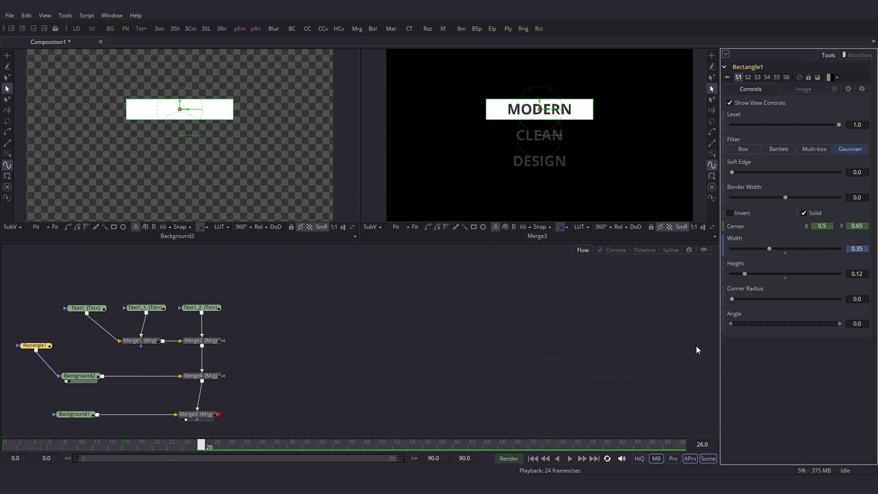
pyautogui.click(670, 250)
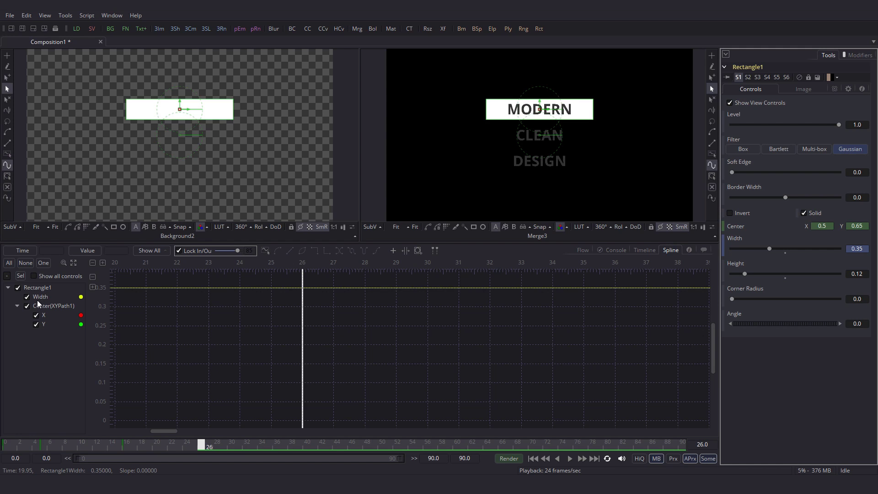
pyautogui.click(37, 316)
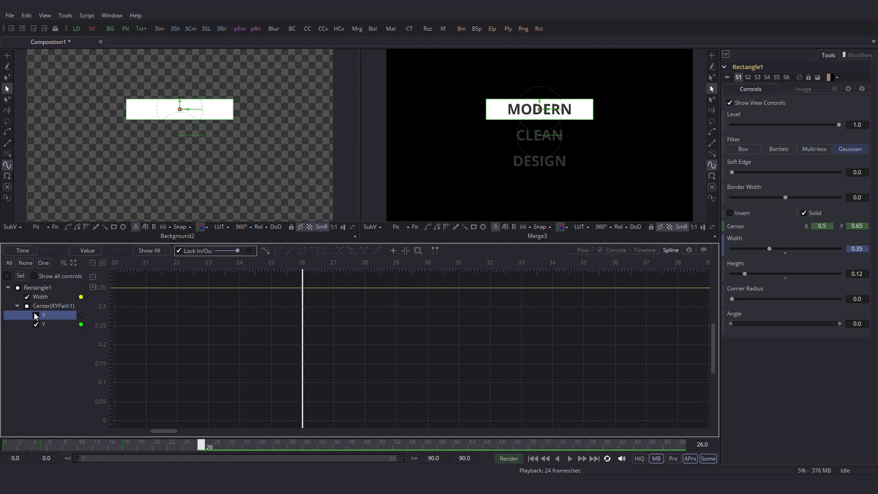
pyautogui.click(27, 296)
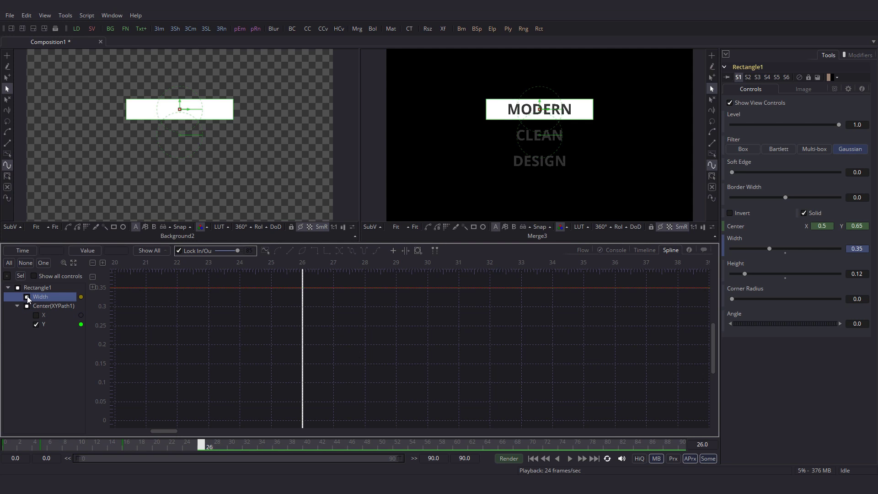
pyautogui.click(73, 263)
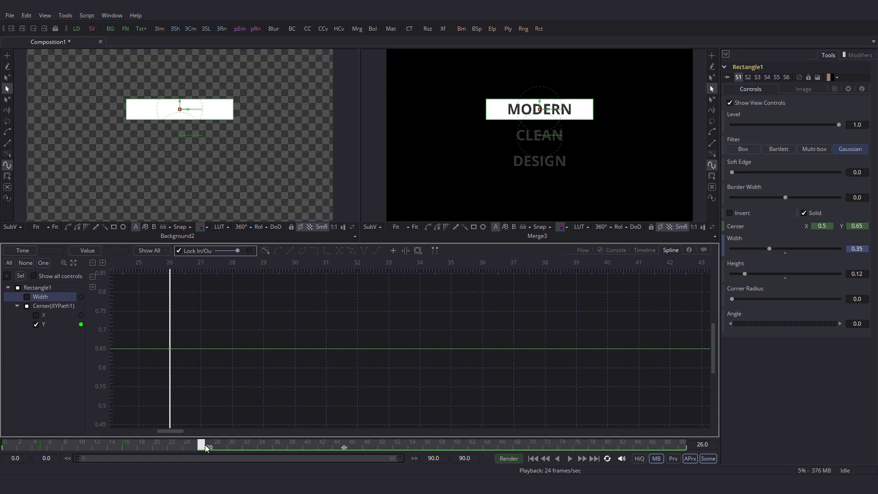
# At frame 36, set the bar's Center Y to 0.5
pyautogui.moveTo(205, 445); pyautogui.dragTo(278, 445)
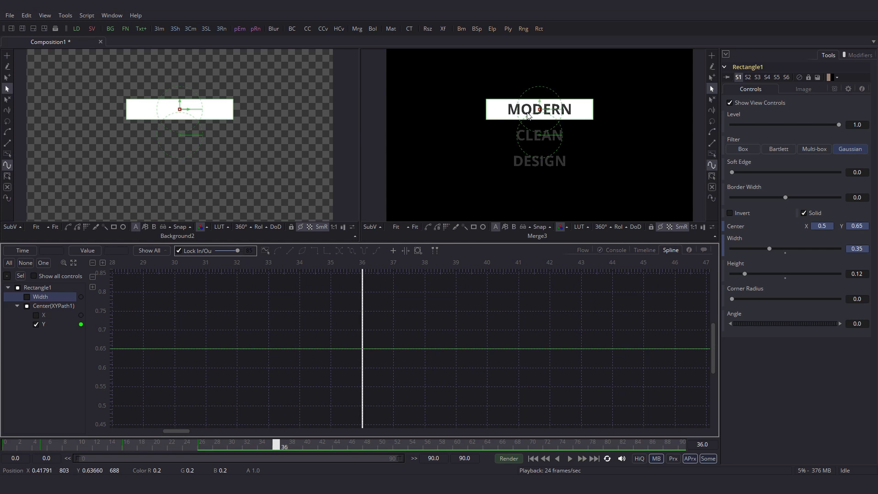
pyautogui.click(856, 226)
pyautogui.write('.5')
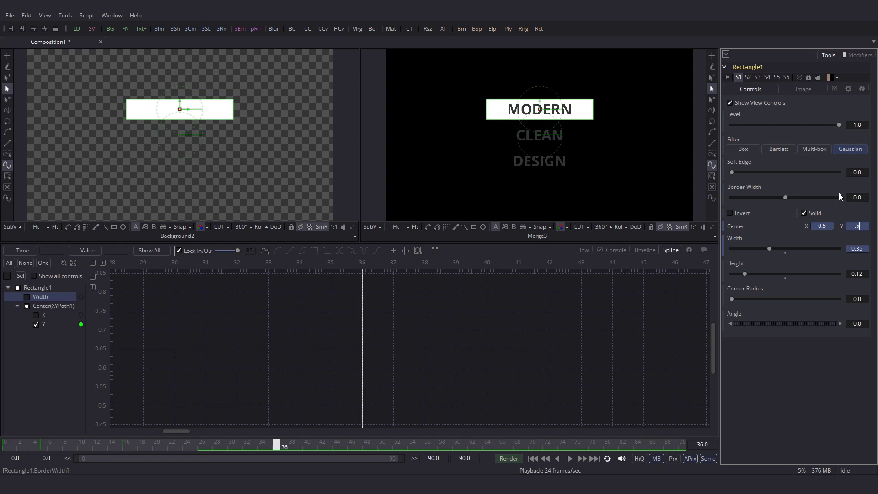
pyautogui.press('Tab')
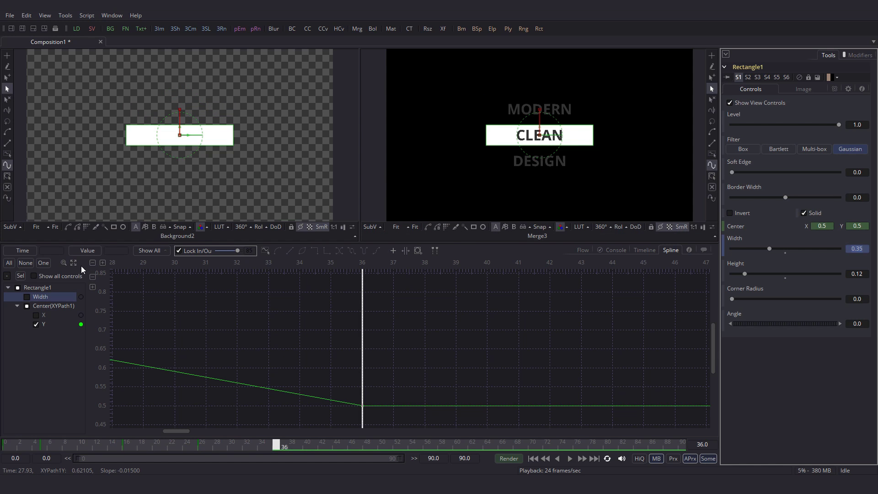
# Fit the Center Y curve and smooth all its keyframes with Shift+S
pyautogui.click(79, 264)
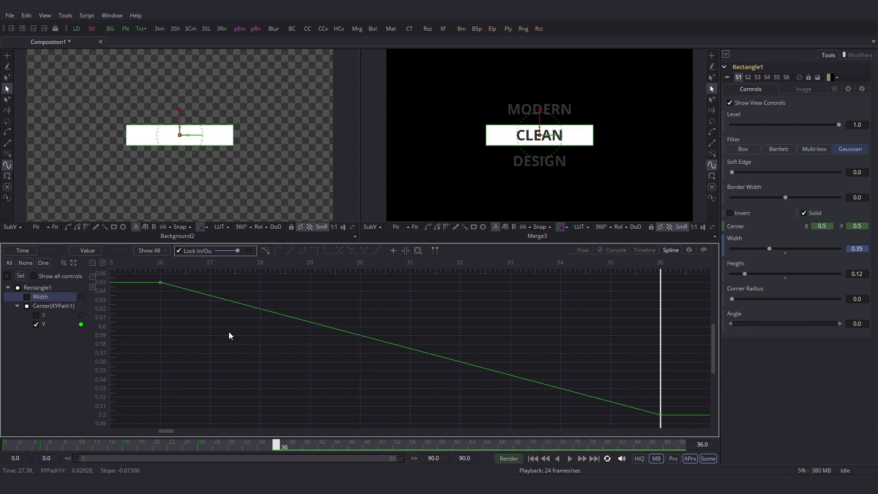
pyautogui.hotkey('ctrl', 'a')
pyautogui.hotkey('shift', 's')
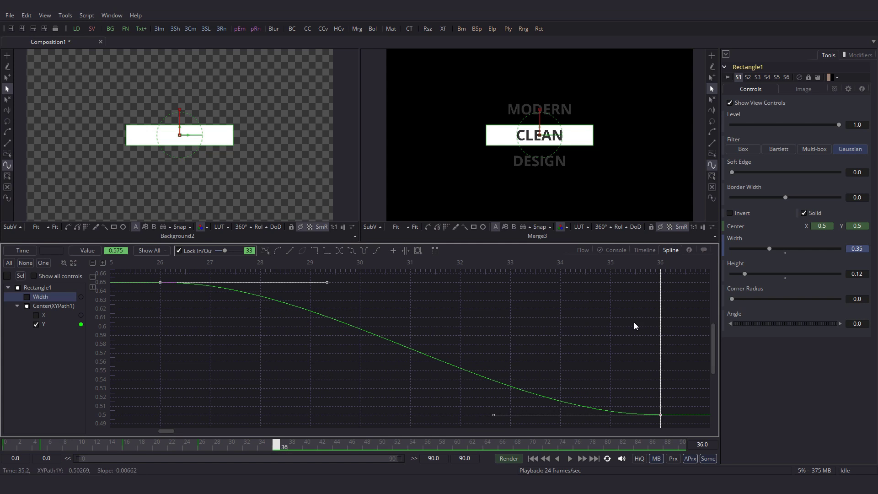
# Steepen the tangent handles of the Center Y keyframe at frame 31
pyautogui.moveTo(661, 332); pyautogui.dragTo(425, 333)
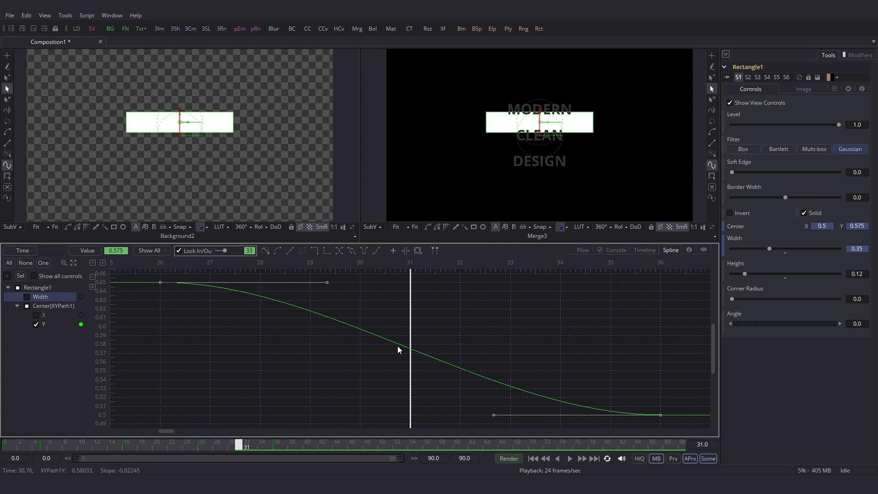
pyautogui.click(453, 331)
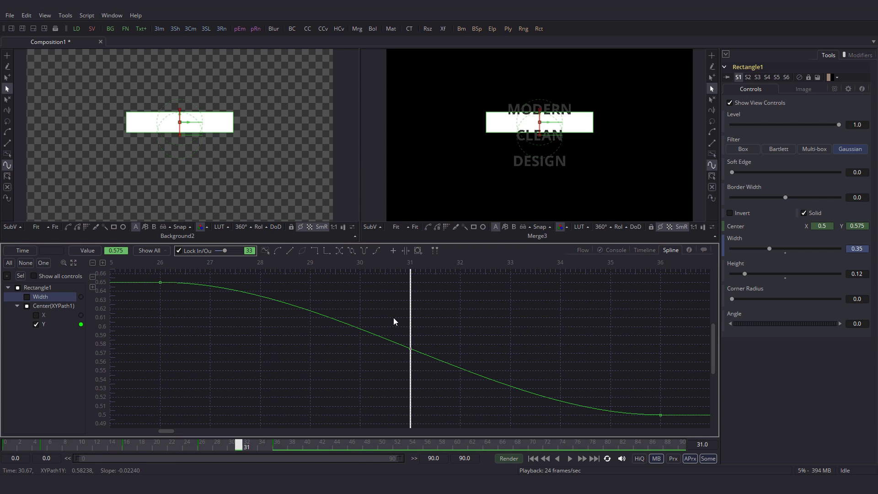
pyautogui.moveTo(393, 319); pyautogui.dragTo(449, 379)
pyautogui.moveTo(327, 316); pyautogui.dragTo(362, 283)
pyautogui.moveTo(461, 421); pyautogui.dragTo(458, 413)
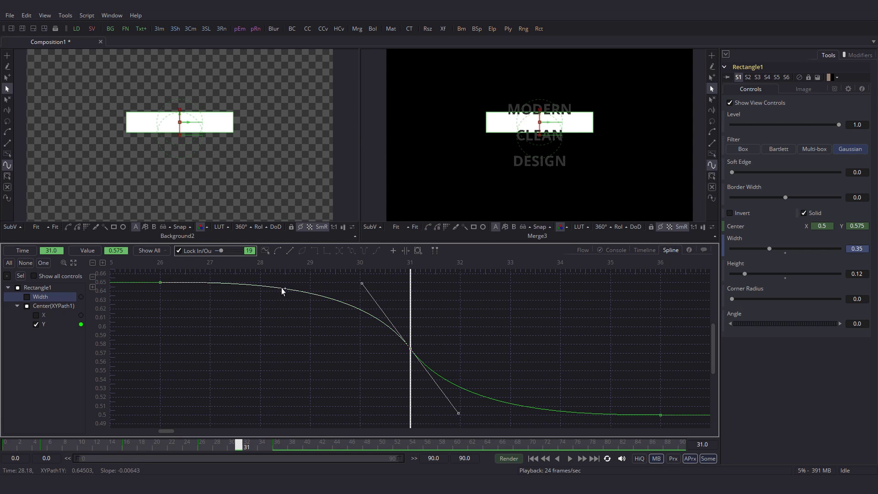
# Play back the eased bar motion starting from frame 22
pyautogui.click(177, 446)
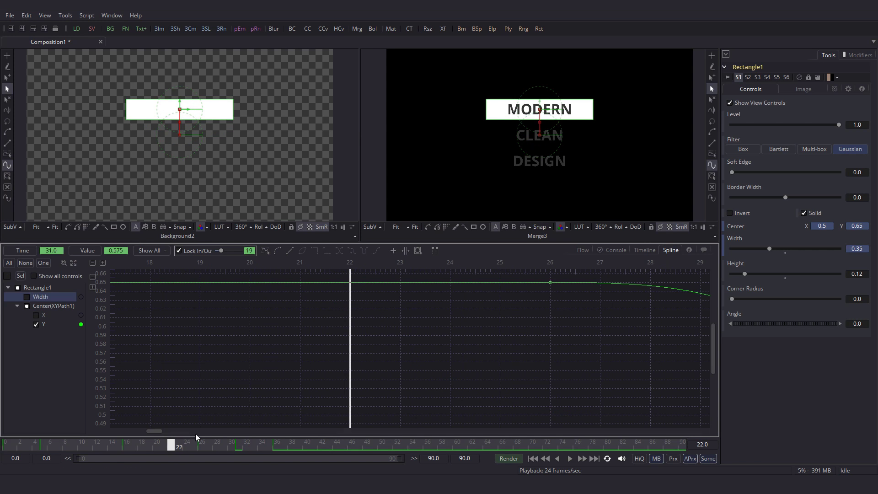
pyautogui.click(570, 460)
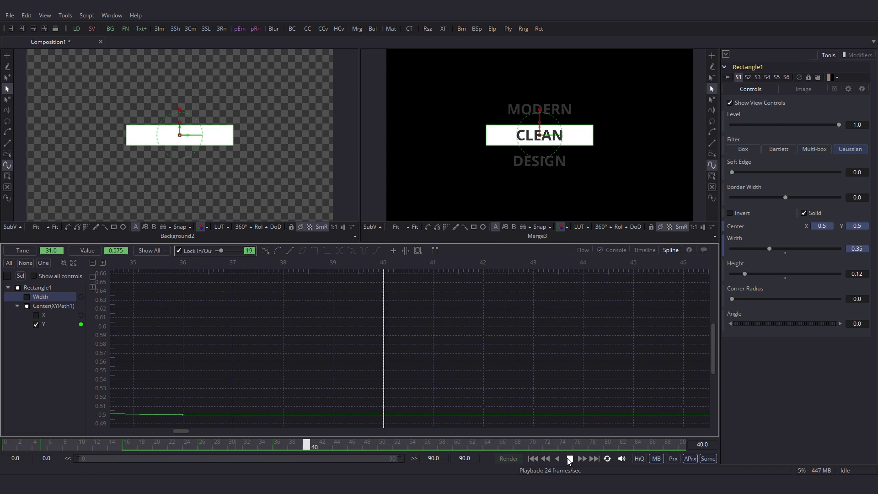
pyautogui.click(178, 445)
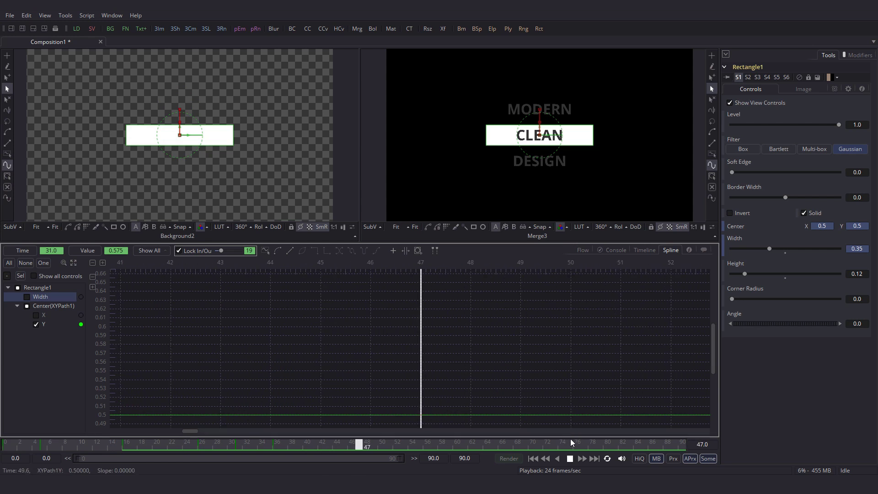
pyautogui.press('space')
# Set a hold keyframe on the bar's Center at frame 46
pyautogui.click(74, 262)
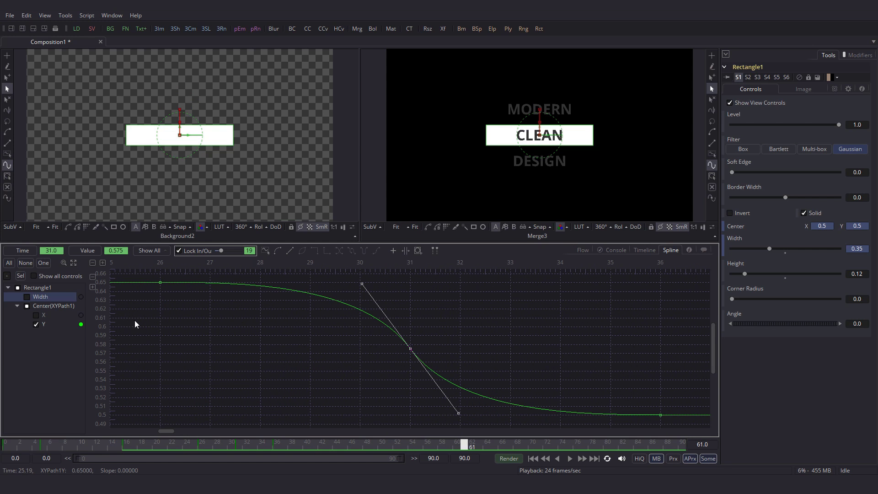
pyautogui.moveTo(273, 446); pyautogui.dragTo(353, 445)
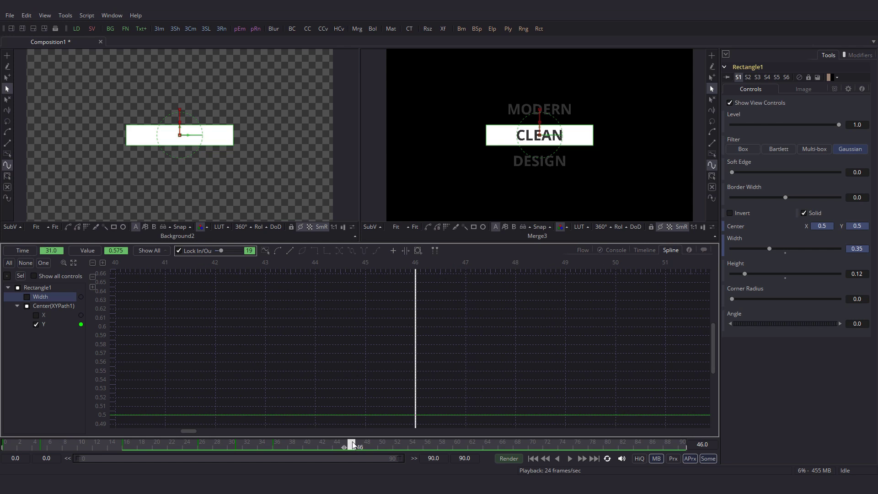
pyautogui.click(722, 226)
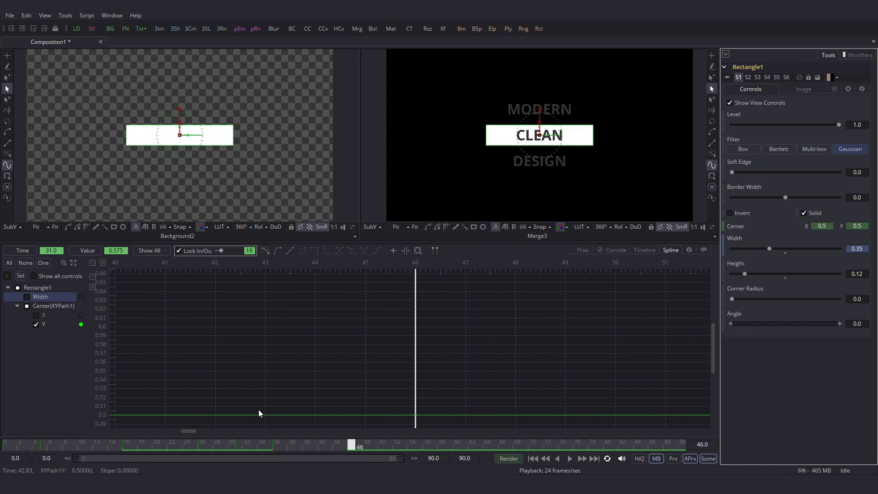
pyautogui.moveTo(355, 447); pyautogui.dragTo(428, 447)
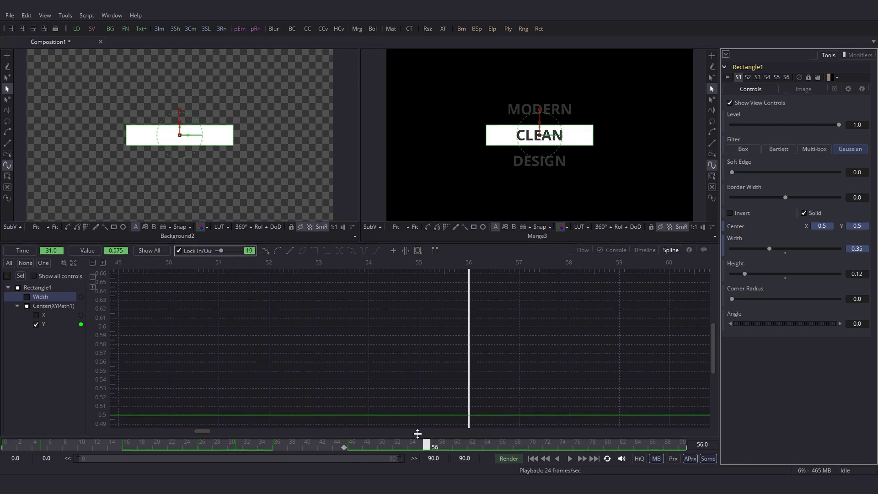
# At frame 56 set Center Y to 0.35, then fit and select the new keyframes
pyautogui.click(863, 225)
pyautogui.write('.3')
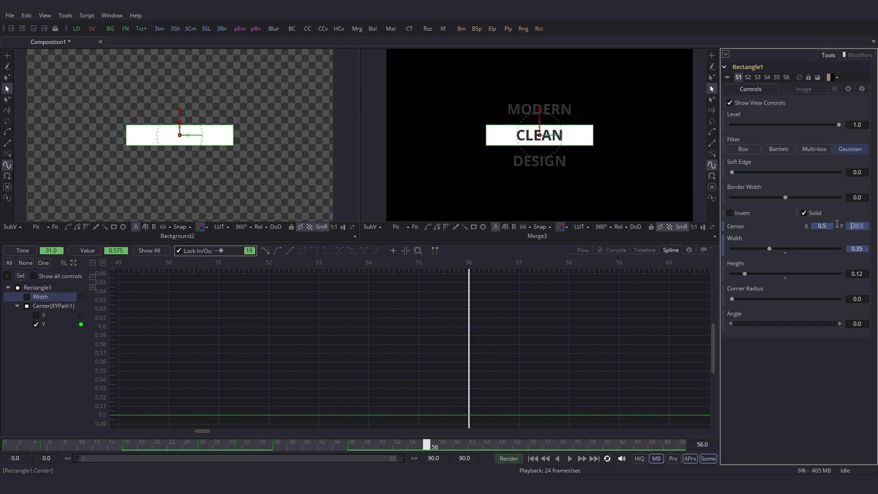
pyautogui.press('Delete')
pyautogui.press('Delete')
pyautogui.press('Delete')
pyautogui.press('Tab')
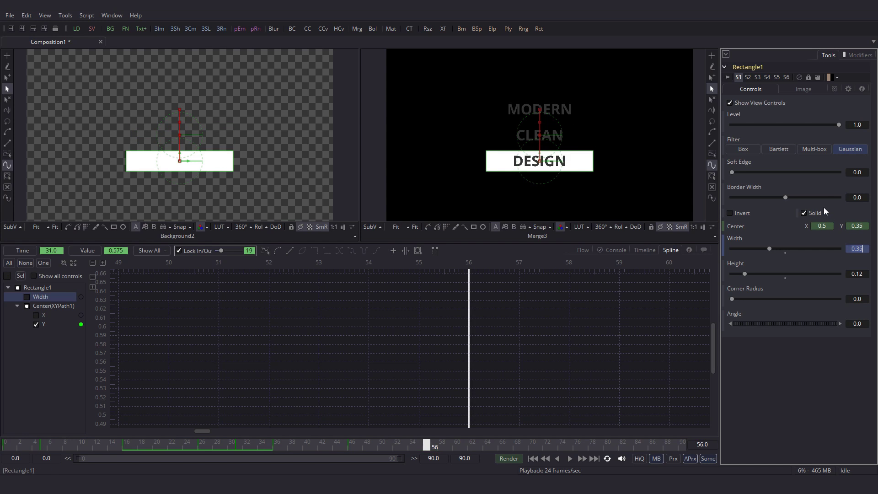
pyautogui.click(75, 263)
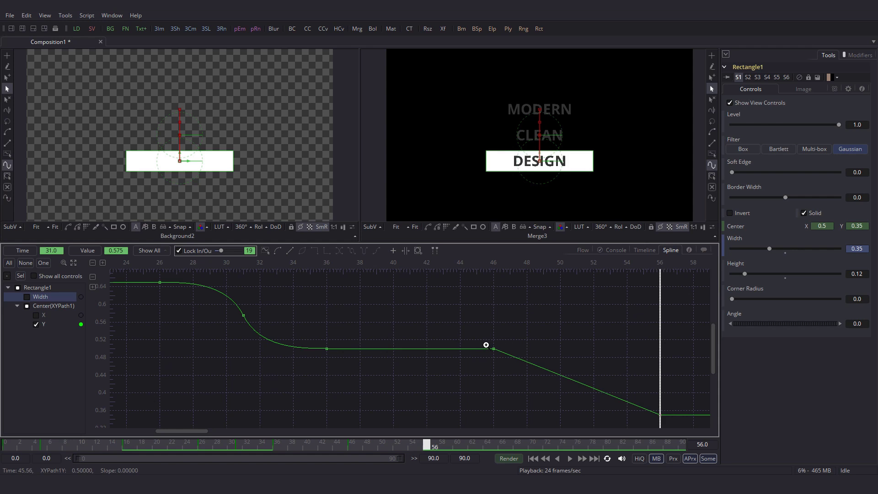
pyautogui.moveTo(483, 342); pyautogui.dragTo(669, 420)
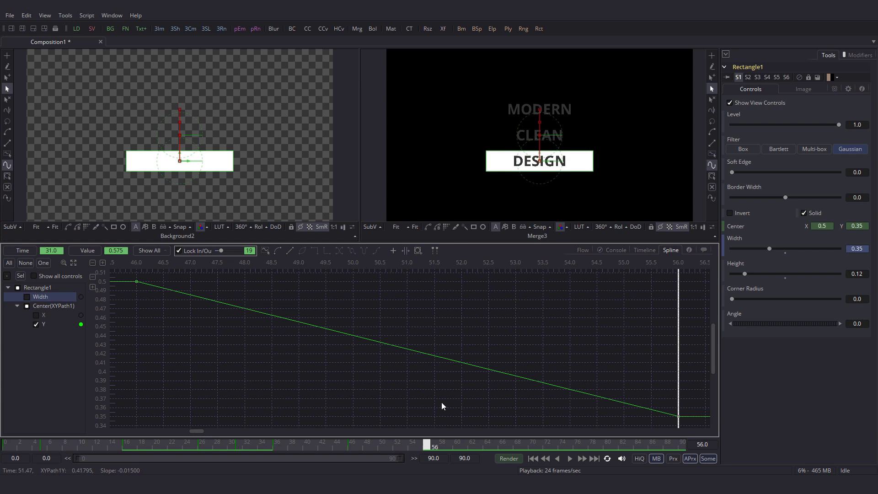
# Select all keyframes of the CLEAN-to-DESIGN move and smooth them with Shift+S
pyautogui.hotkey('ctrl', 'a')
pyautogui.moveTo(129, 278); pyautogui.dragTo(682, 422)
pyautogui.hotkey('shift', 's')
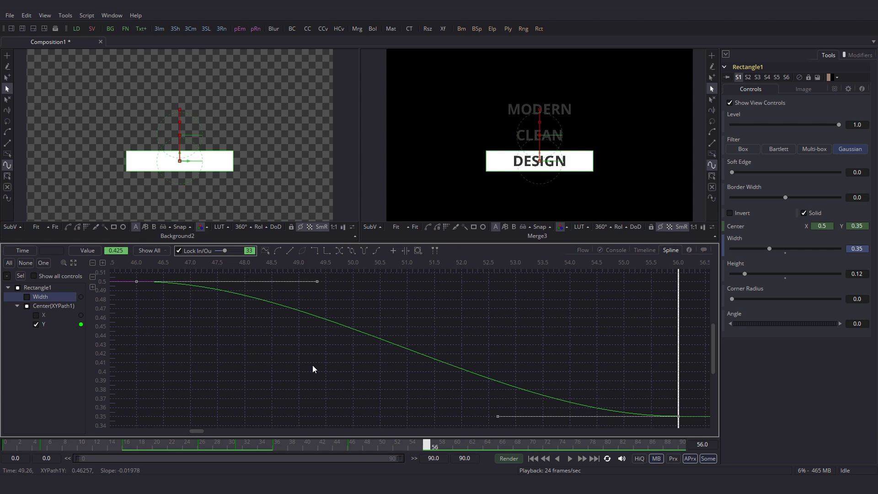
# Steepen both tangent handles of the Center Y keyframe at frame 51
pyautogui.click(390, 448)
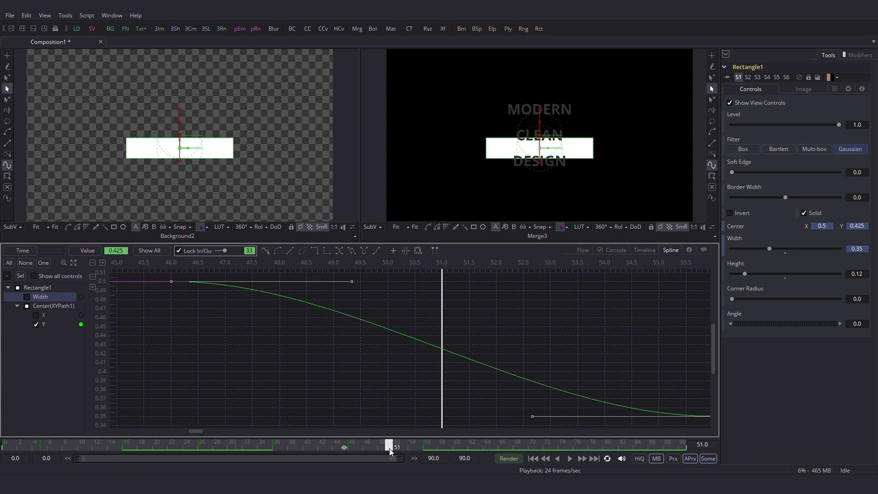
pyautogui.click(489, 347)
pyautogui.moveTo(420, 323); pyautogui.dragTo(490, 398)
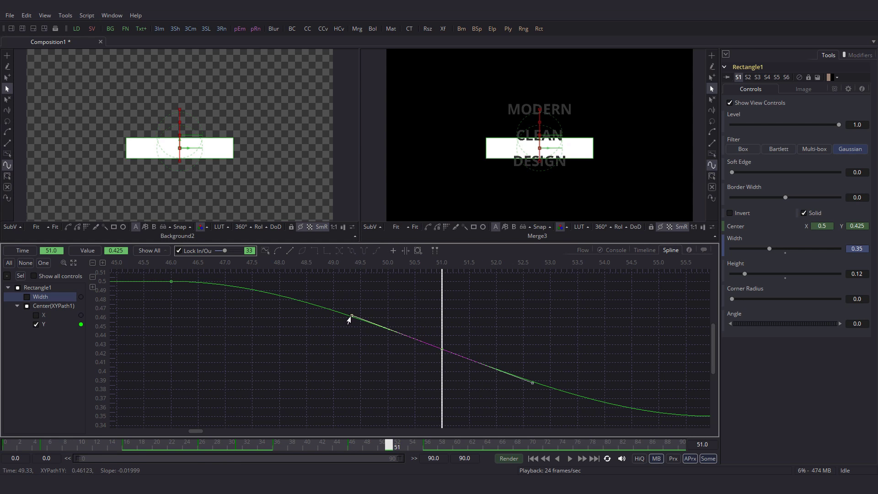
pyautogui.moveTo(350, 317); pyautogui.dragTo(389, 287)
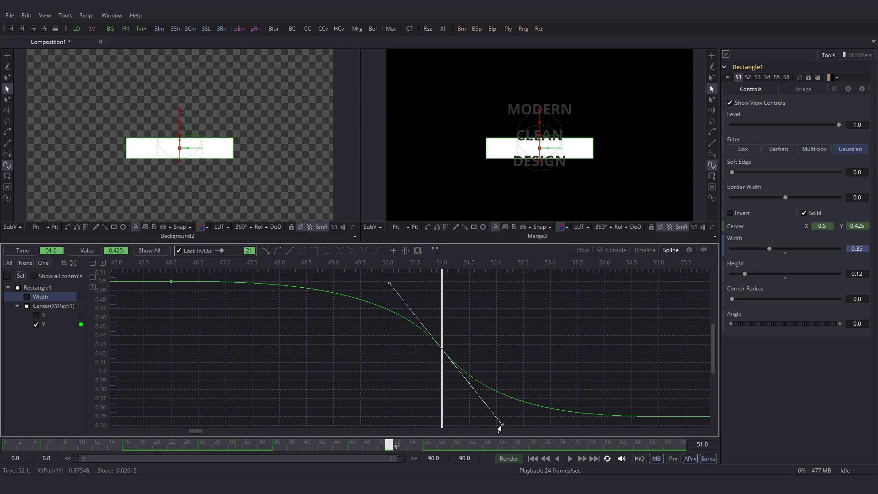
pyautogui.moveTo(502, 424); pyautogui.dragTo(492, 417)
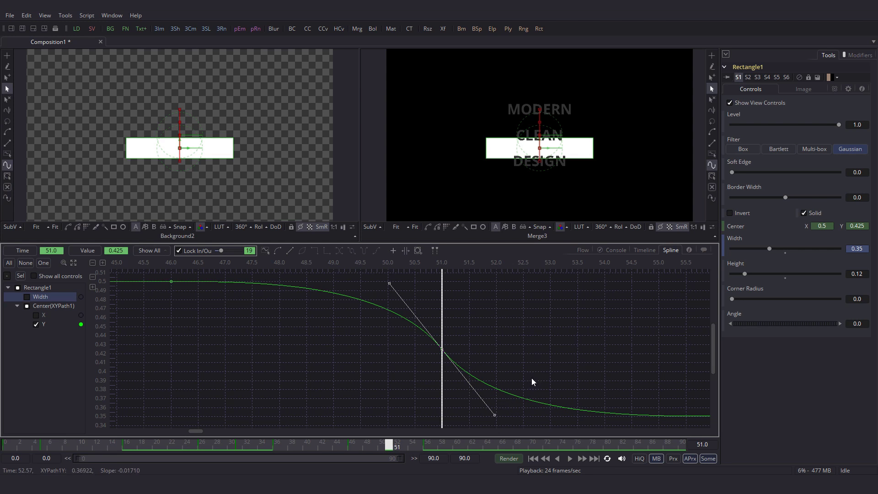
pyautogui.hscroll(3, 519, 369)
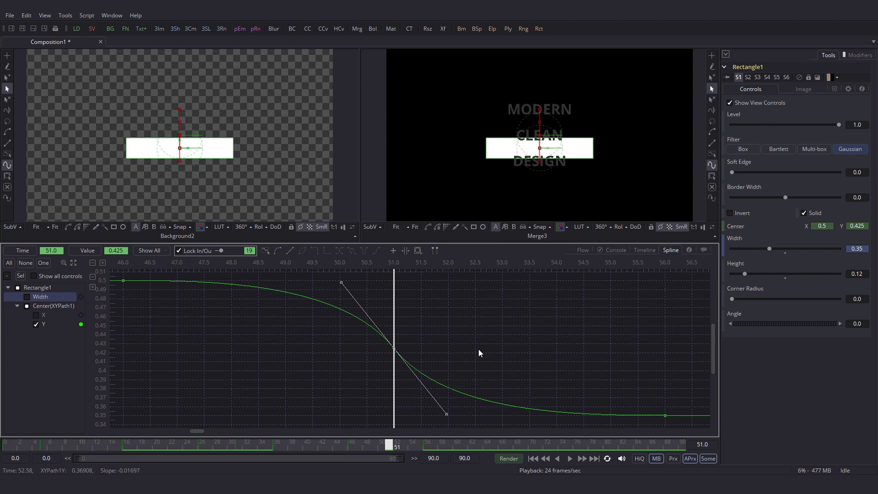
# Play from frame 0 in the node graph until the bar rests on DESIGN, then select Rectangle1
pyautogui.click(582, 249)
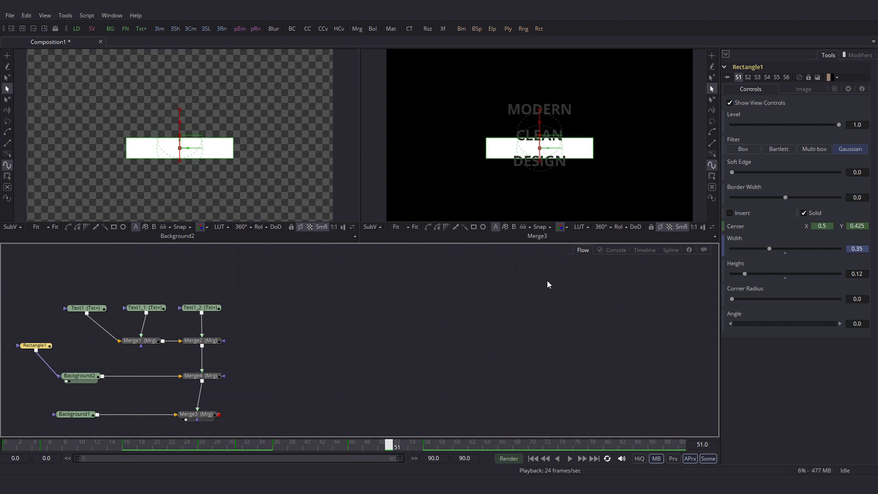
pyautogui.moveTo(21, 447); pyautogui.dragTo(3, 434)
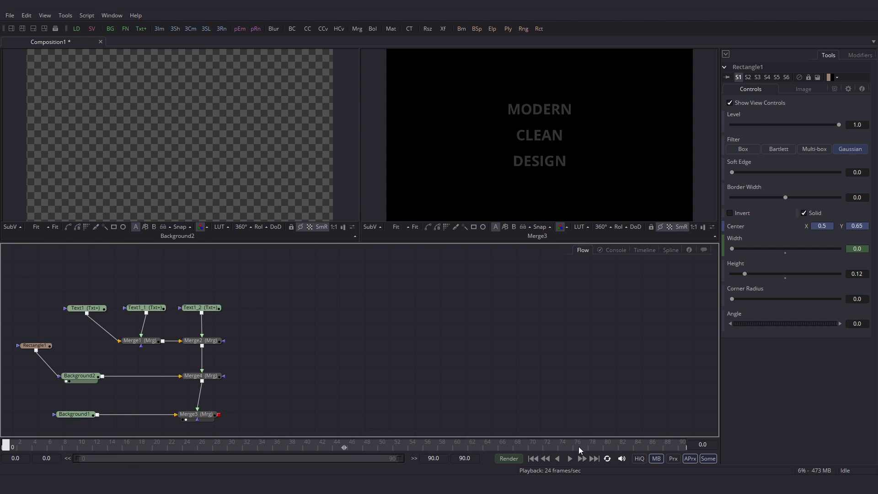
pyautogui.press('space')
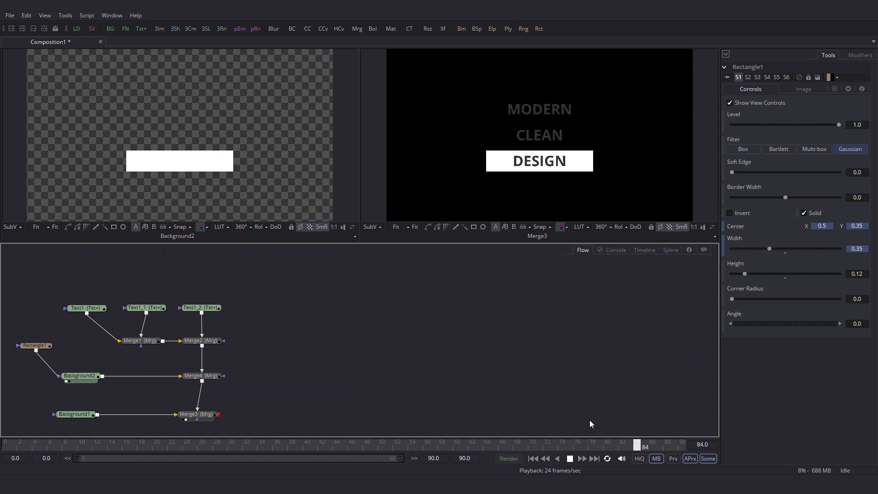
pyautogui.click(570, 458)
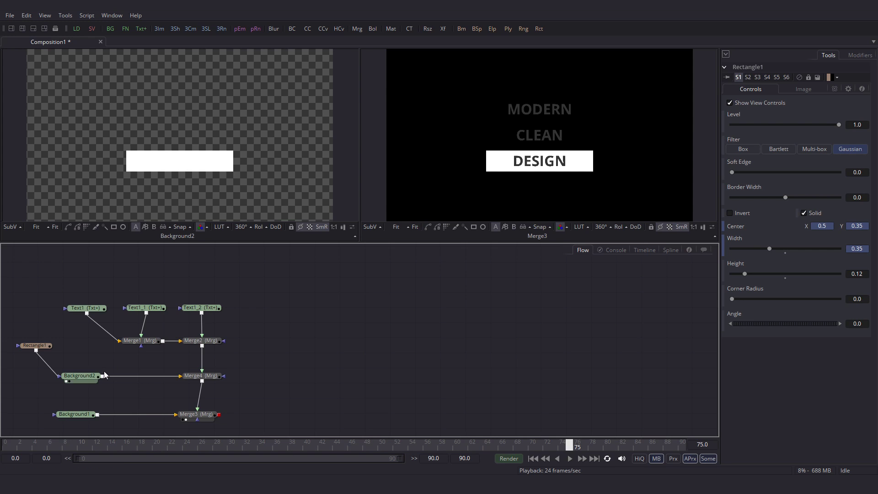
pyautogui.click(35, 345)
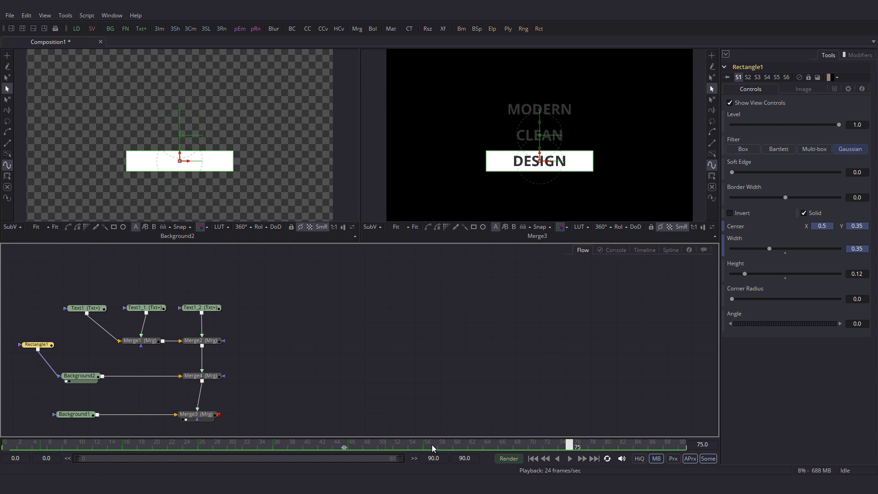
# Keyframe Rectangle1's Width at frame 66 and drag it to 0 at frame 80
pyautogui.moveTo(433, 448)
pyautogui.mouseDown()
pyautogui.moveTo(423, 447)
pyautogui.moveTo(505, 447)
pyautogui.mouseUp()
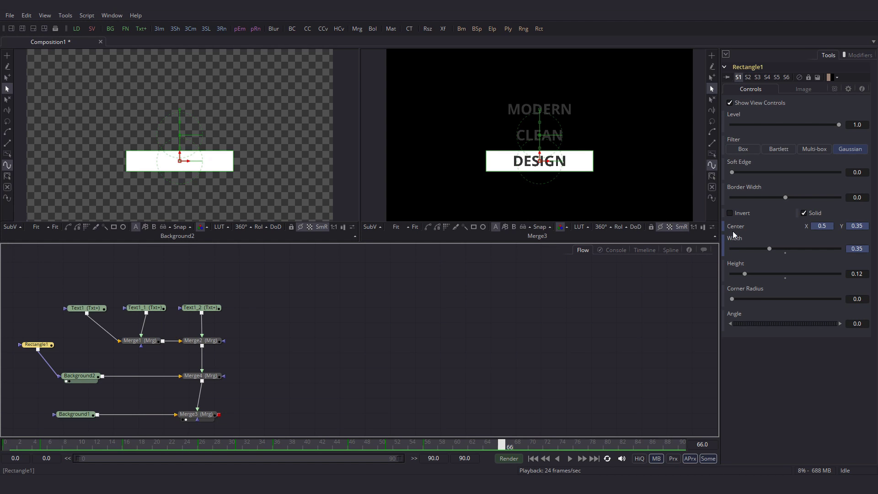
pyautogui.click(728, 250)
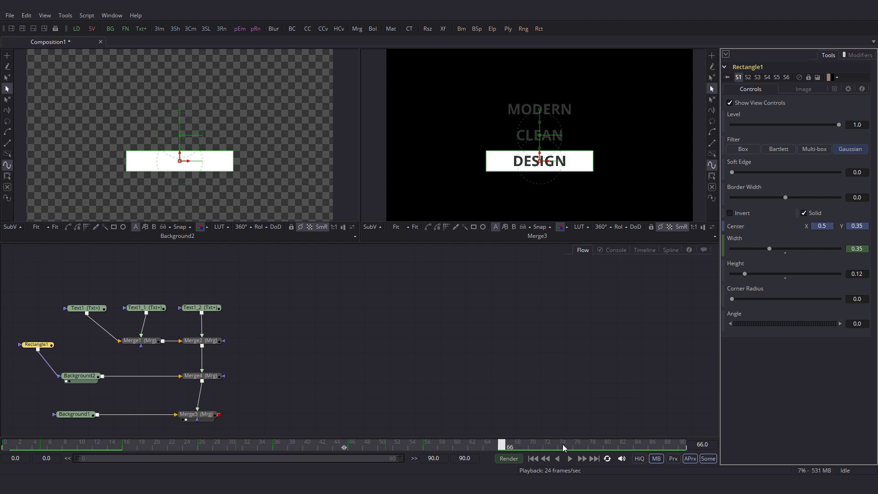
pyautogui.click(606, 445)
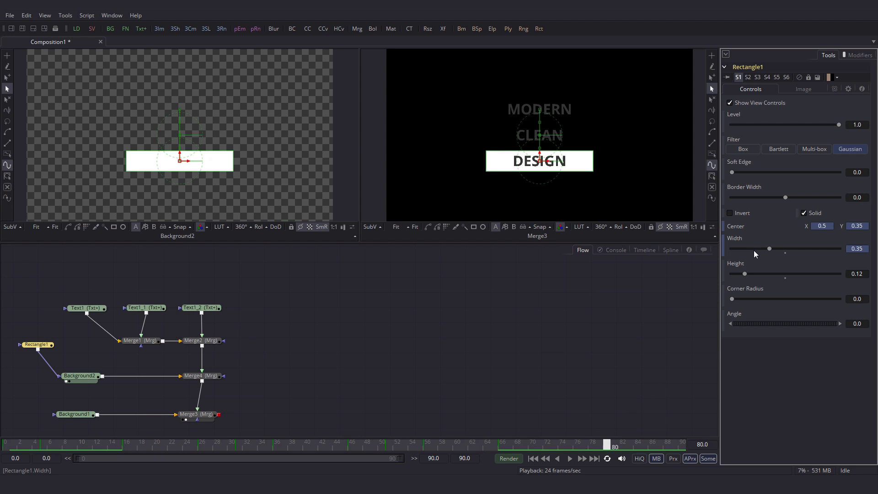
pyautogui.moveTo(769, 249); pyautogui.dragTo(672, 246)
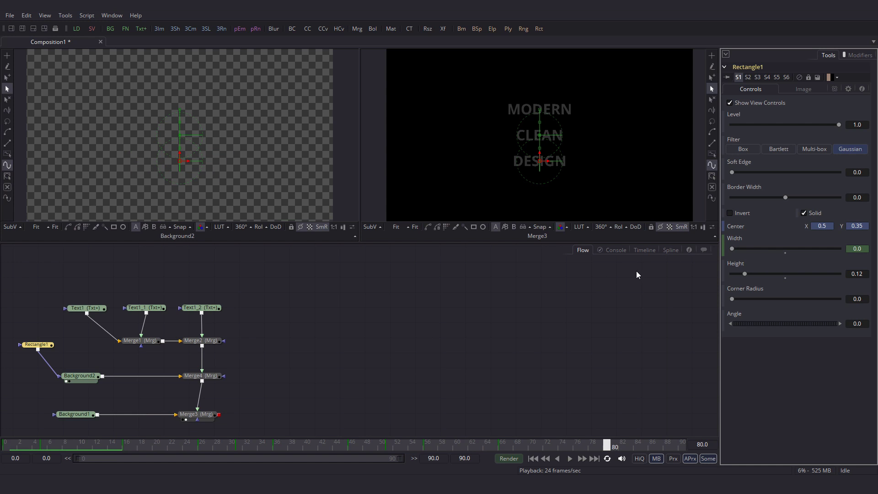
# Show only the Width curve, fit it, and smooth its falling keyframes with S
pyautogui.click(668, 251)
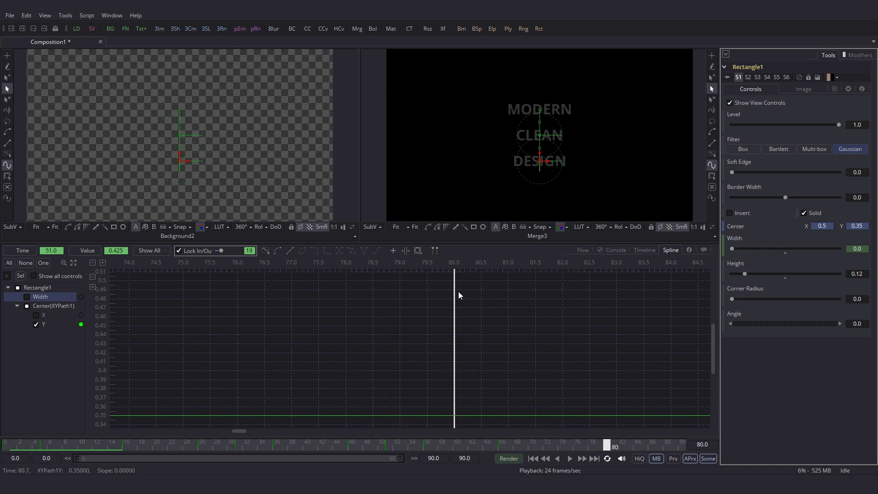
pyautogui.click(36, 325)
pyautogui.click(27, 296)
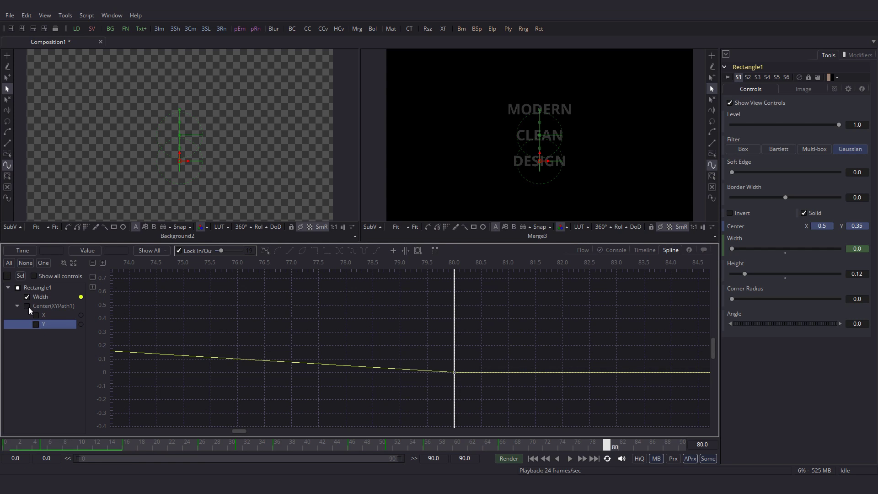
pyautogui.click(73, 263)
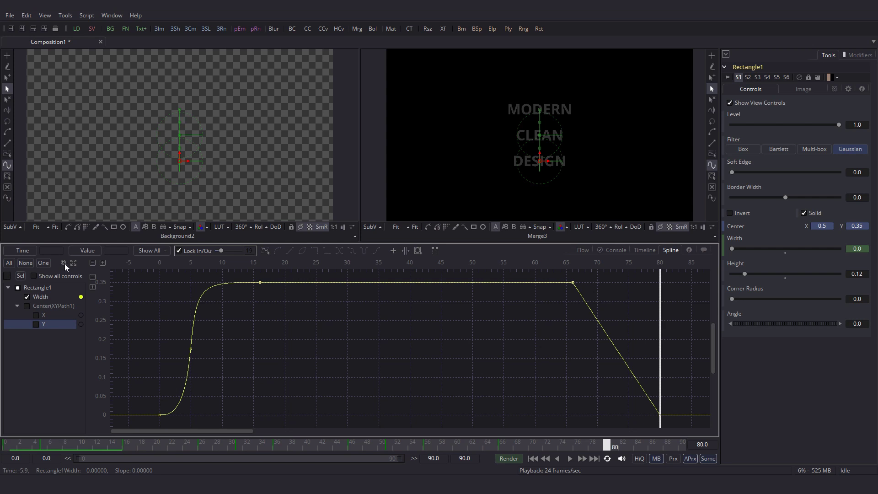
pyautogui.moveTo(562, 276); pyautogui.dragTo(672, 414)
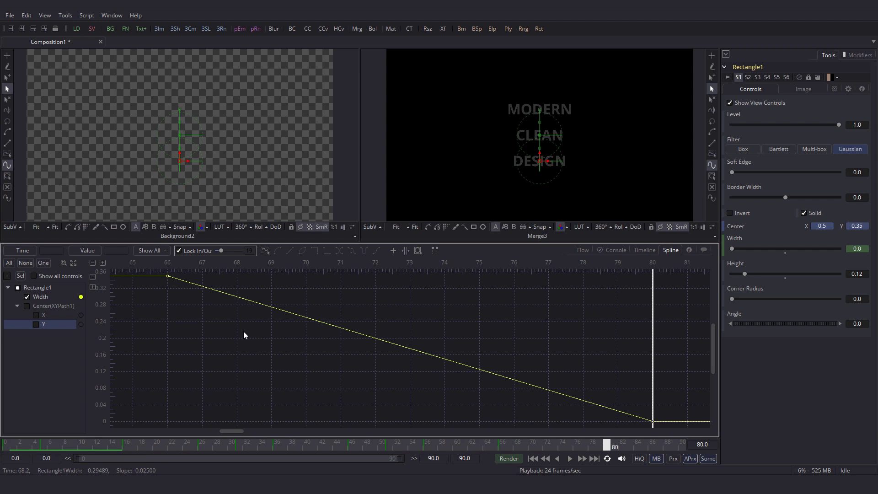
pyautogui.moveTo(663, 427)
pyautogui.mouseDown()
pyautogui.moveTo(646, 429)
pyautogui.moveTo(161, 272)
pyautogui.mouseUp()
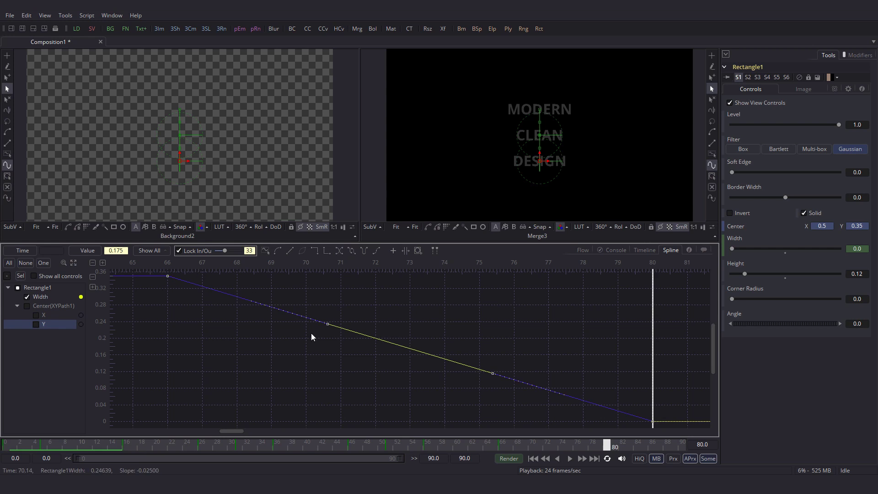
pyautogui.press('s')
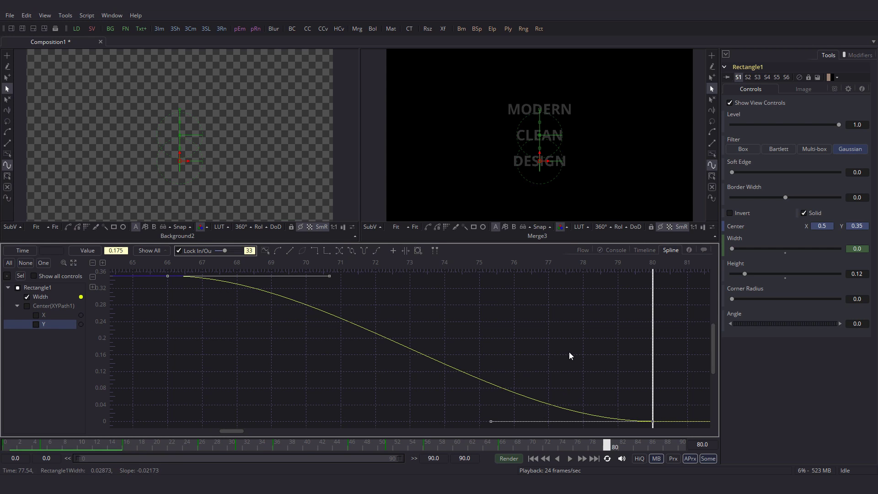
# Steepen the Width keyframe at frame 73 and flatten the curve's tail
pyautogui.click(554, 447)
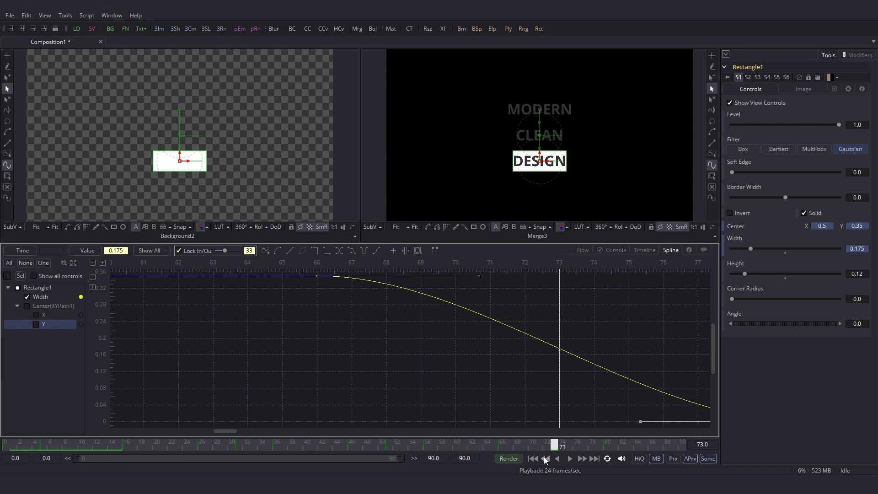
pyautogui.moveTo(537, 425)
pyautogui.mouseDown()
pyautogui.moveTo(346, 361)
pyautogui.moveTo(358, 362)
pyautogui.mouseUp()
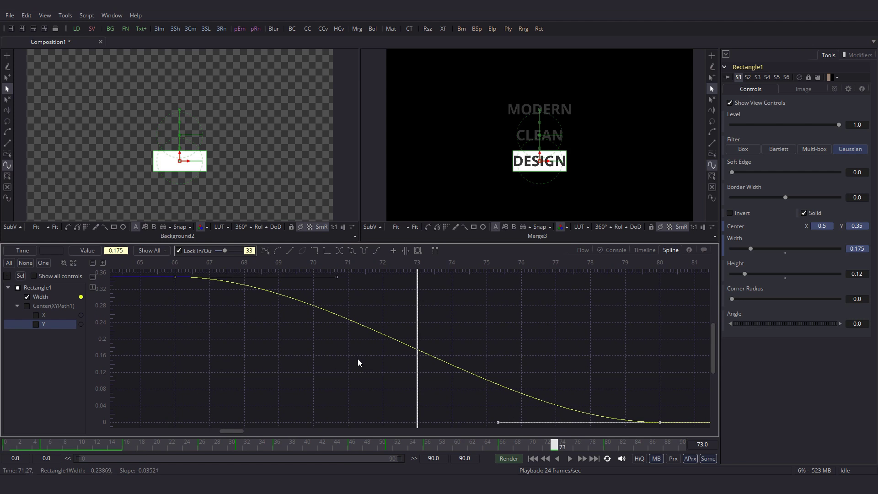
pyautogui.click(359, 358)
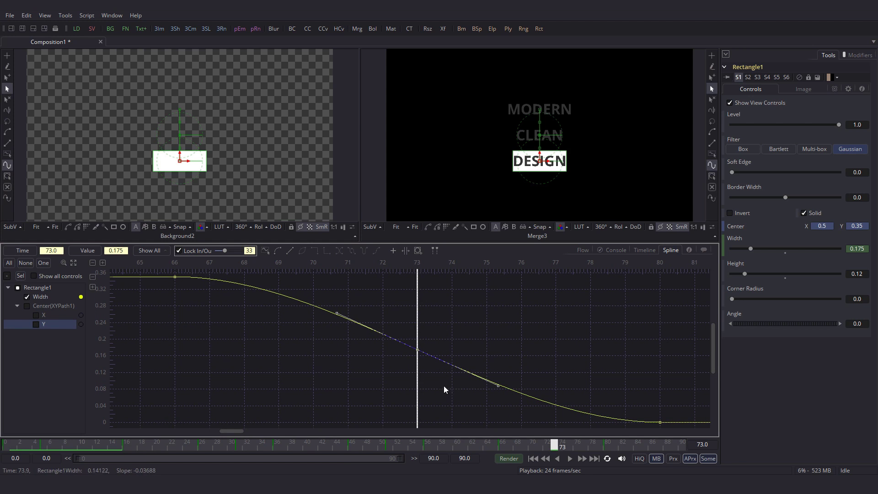
pyautogui.click(337, 313)
pyautogui.moveTo(355, 317)
pyautogui.mouseDown()
pyautogui.moveTo(392, 284)
pyautogui.moveTo(403, 289)
pyautogui.mouseUp()
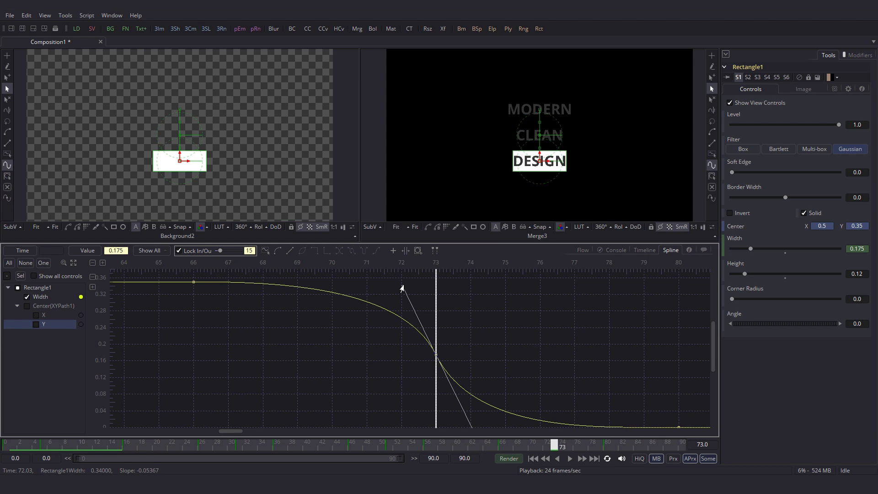
pyautogui.scroll(-2, 519, 352)
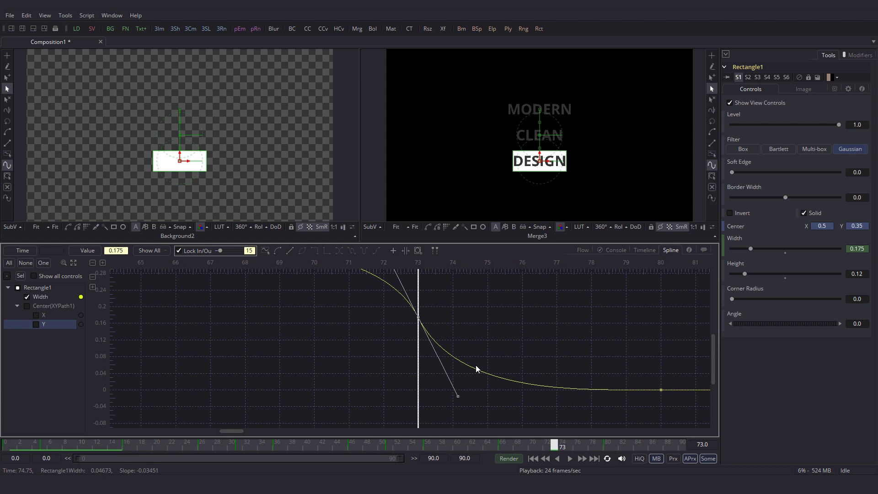
pyautogui.moveTo(455, 396); pyautogui.dragTo(450, 389)
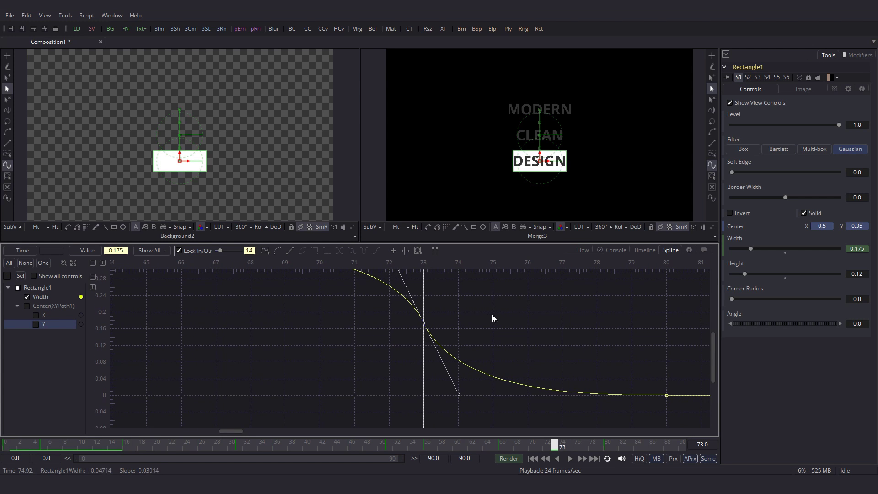
pyautogui.moveTo(481, 331); pyautogui.dragTo(503, 355)
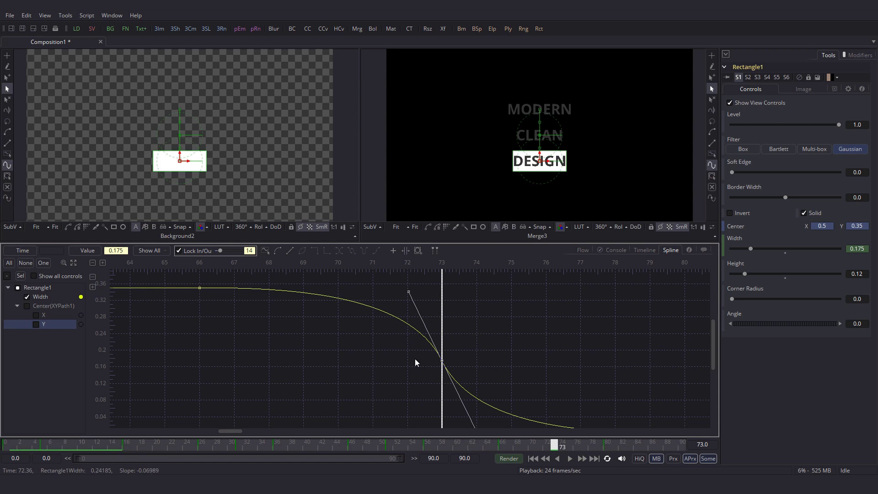
# Nudge the middle Width keyframe to frame 71 and lengthen the frame-80 key's handles
pyautogui.moveTo(378, 348); pyautogui.dragTo(428, 368)
pyautogui.press('Left')
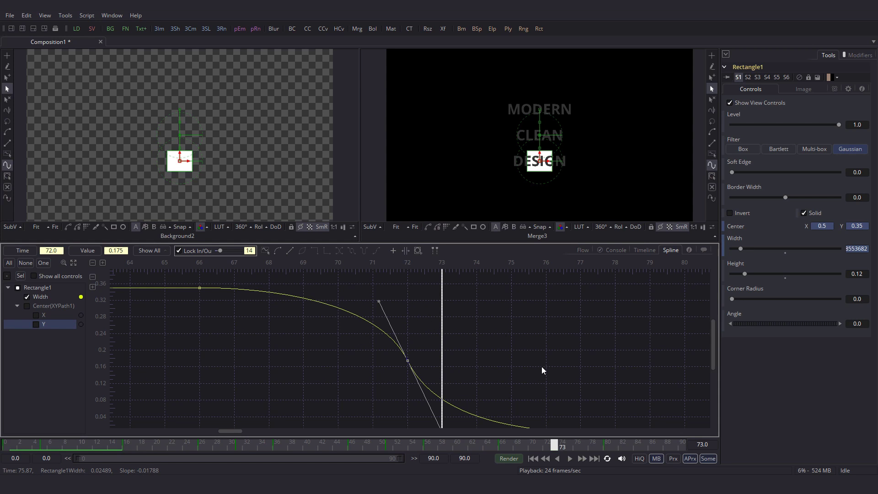
pyautogui.press('Left')
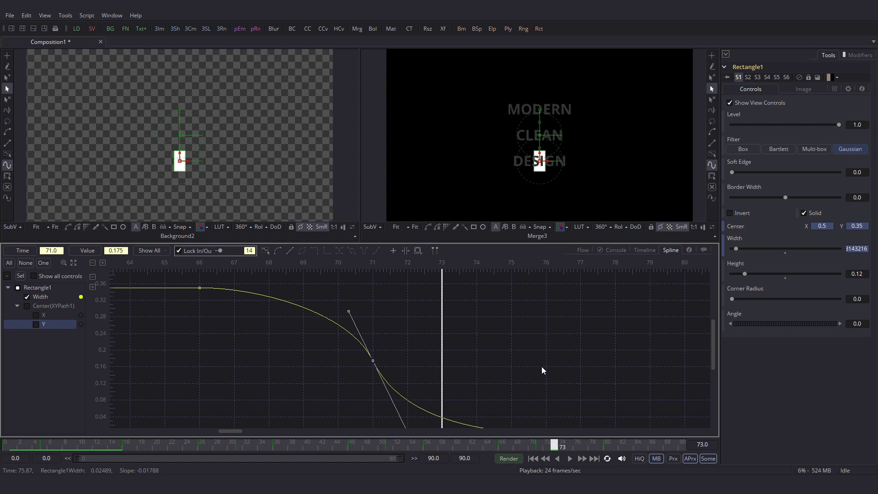
pyautogui.moveTo(419, 328); pyautogui.dragTo(405, 274)
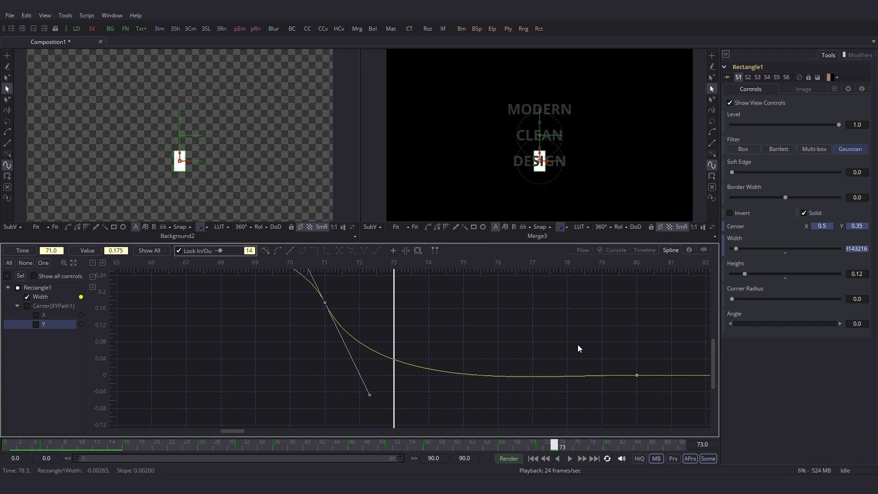
pyautogui.moveTo(578, 344); pyautogui.dragTo(652, 388)
pyautogui.write('85')
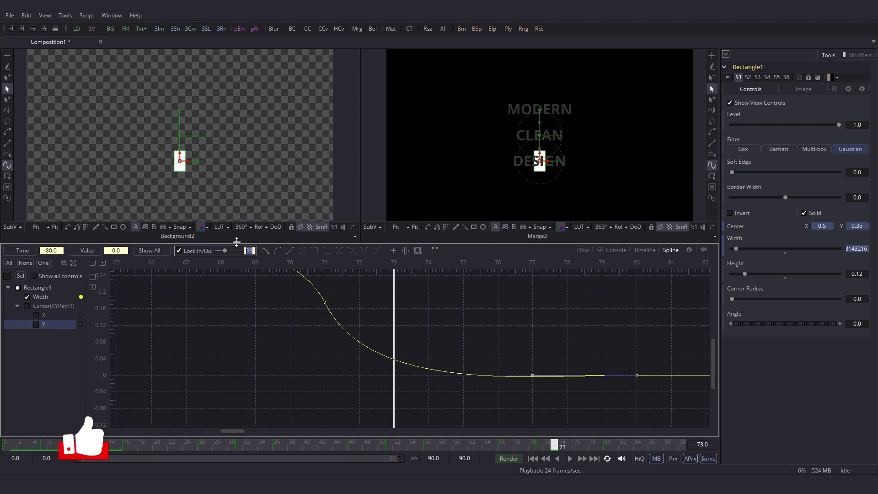
pyautogui.press('Return')
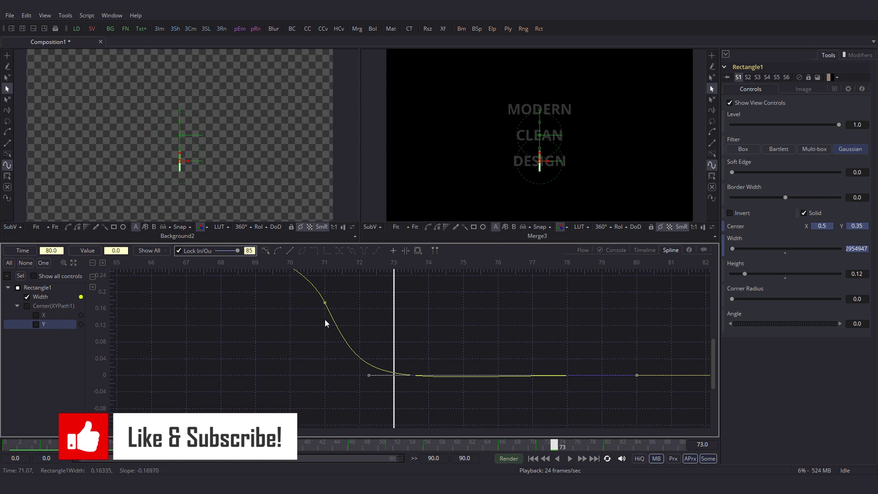
# Reshape the frame-71 keyframe's handles, then return to the node graph at frame 0
pyautogui.click(324, 304)
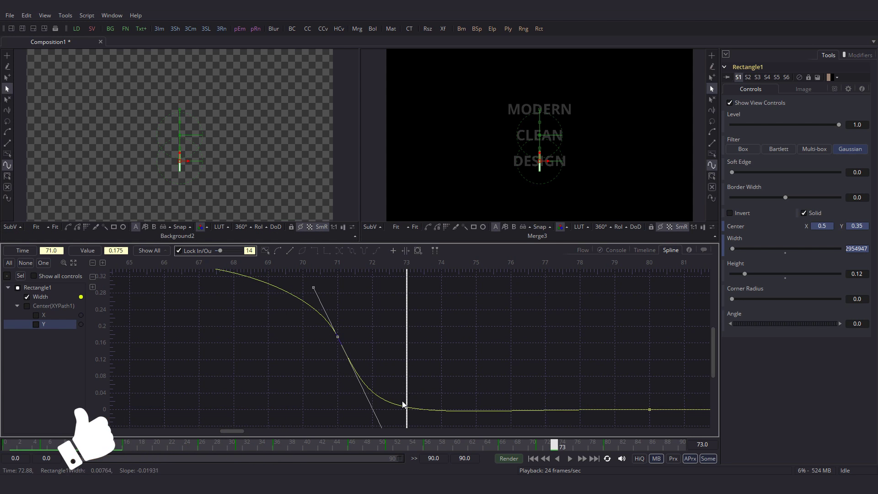
pyautogui.scroll(-3, 367, 364)
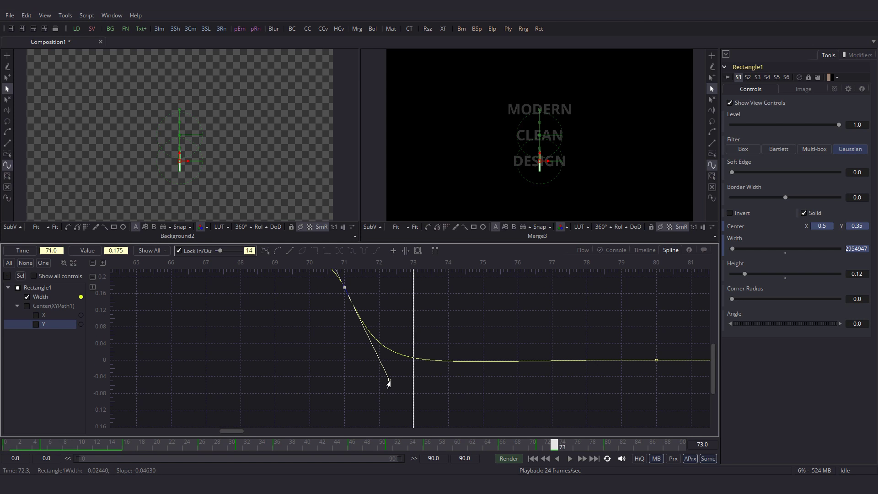
pyautogui.moveTo(389, 379); pyautogui.dragTo(379, 362)
pyautogui.scroll(5, 378, 363)
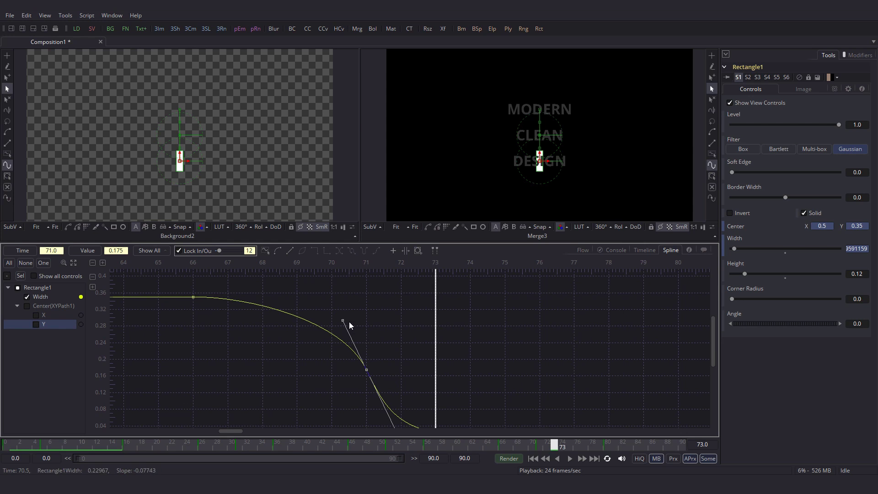
pyautogui.moveTo(349, 327); pyautogui.dragTo(337, 309)
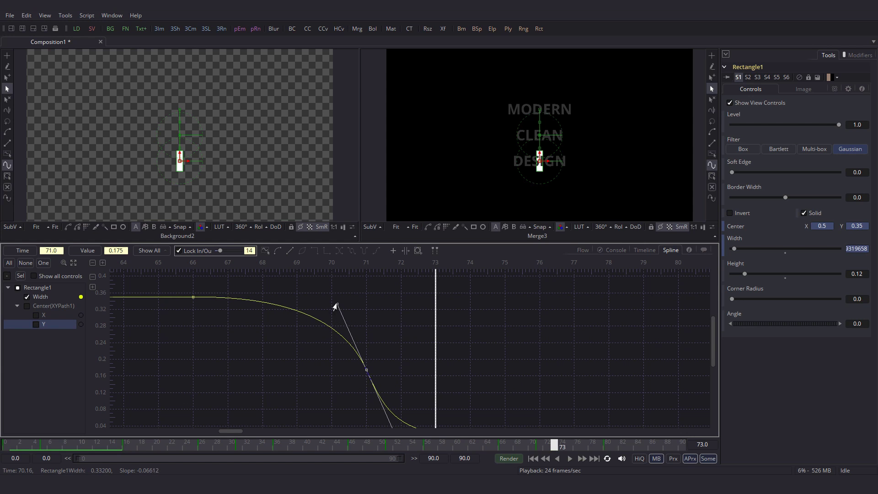
pyautogui.moveTo(335, 306); pyautogui.dragTo(335, 301)
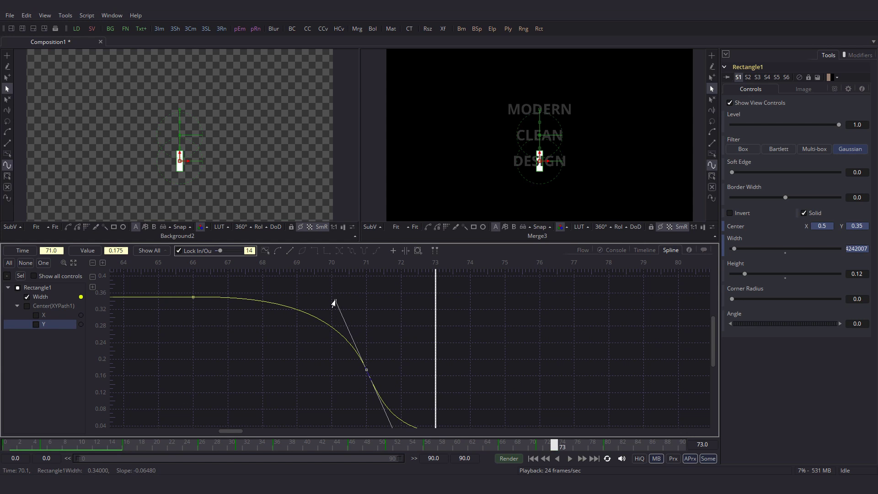
pyautogui.click(579, 250)
pyautogui.press('Home')
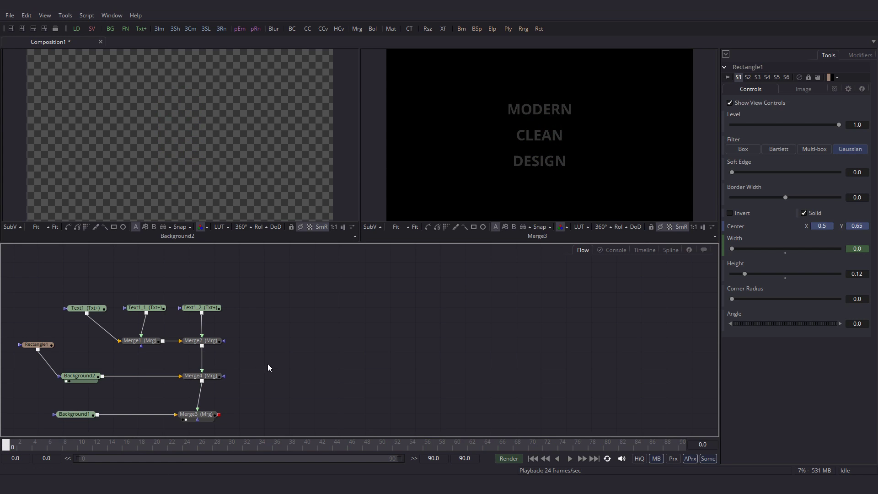
pyautogui.click(569, 459)
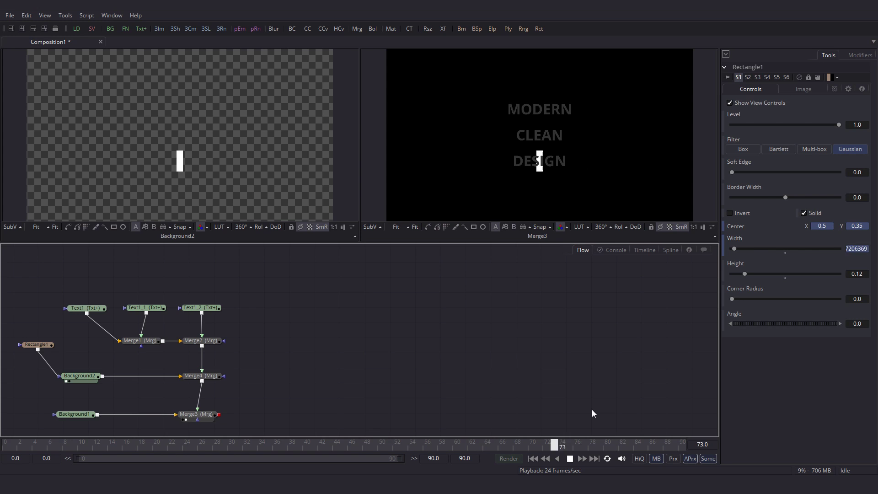
pyautogui.click(570, 459)
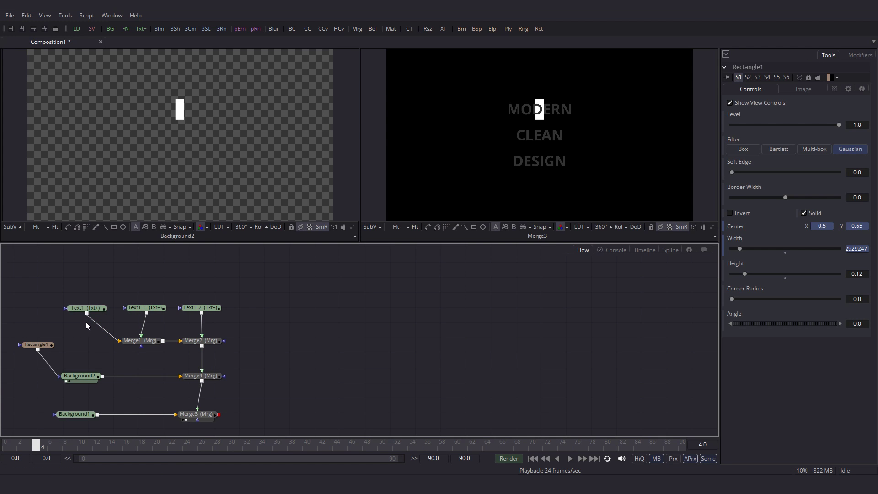
pyautogui.moveTo(37, 344)
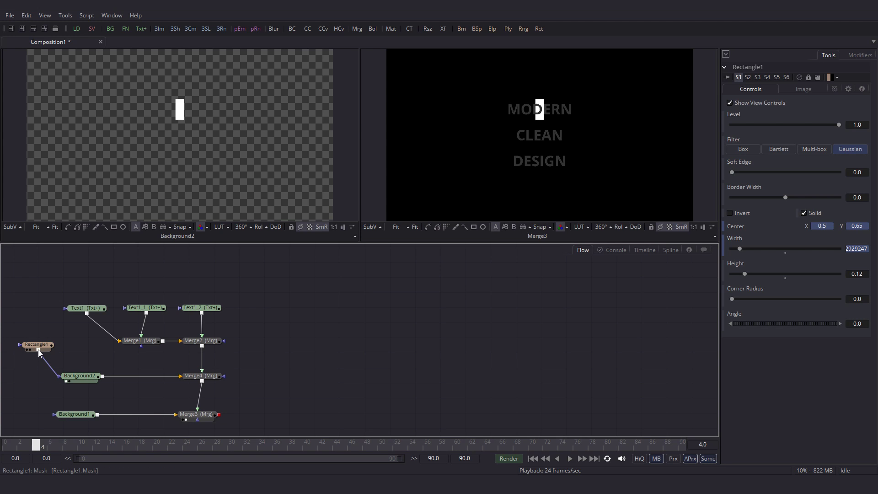
# Link Rectangle1 to the MODERN, CLEAN and DESIGN mask inputs, previewing playback after MODERN
pyautogui.moveTo(38, 350); pyautogui.dragTo(76, 308)
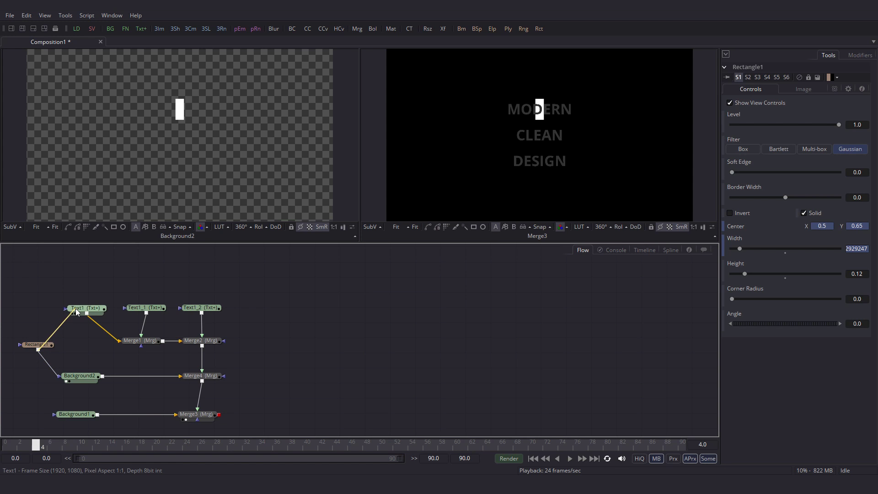
pyautogui.click(9, 445)
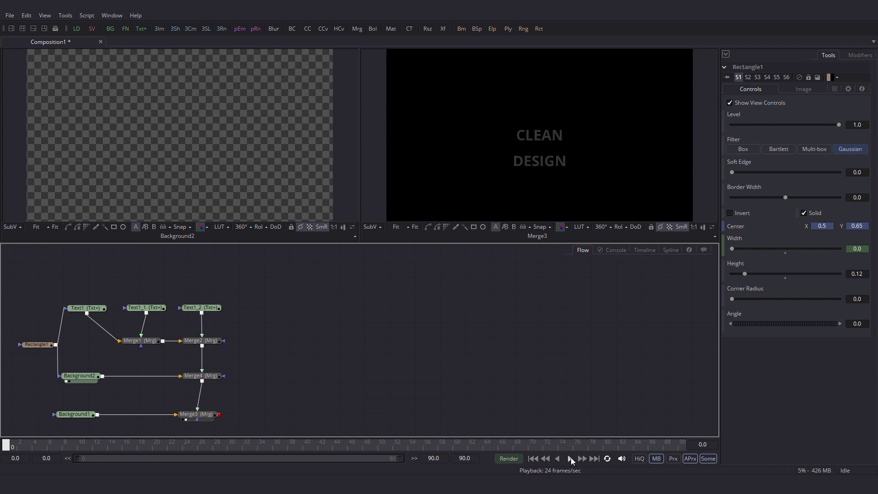
pyautogui.click(570, 457)
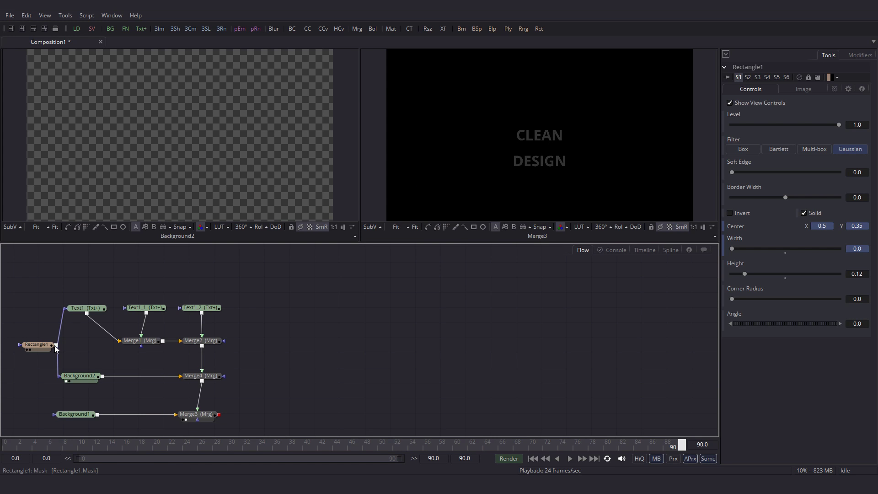
pyautogui.moveTo(54, 345); pyautogui.dragTo(136, 307)
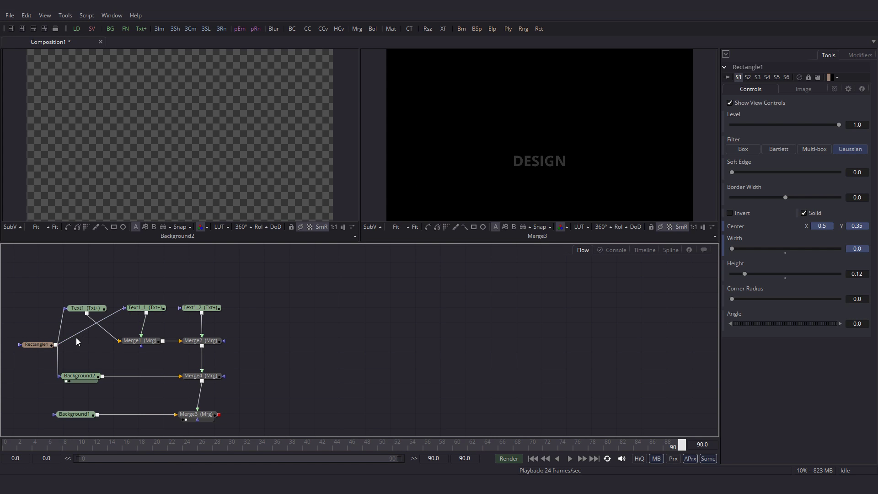
pyautogui.moveTo(56, 345); pyautogui.dragTo(181, 308)
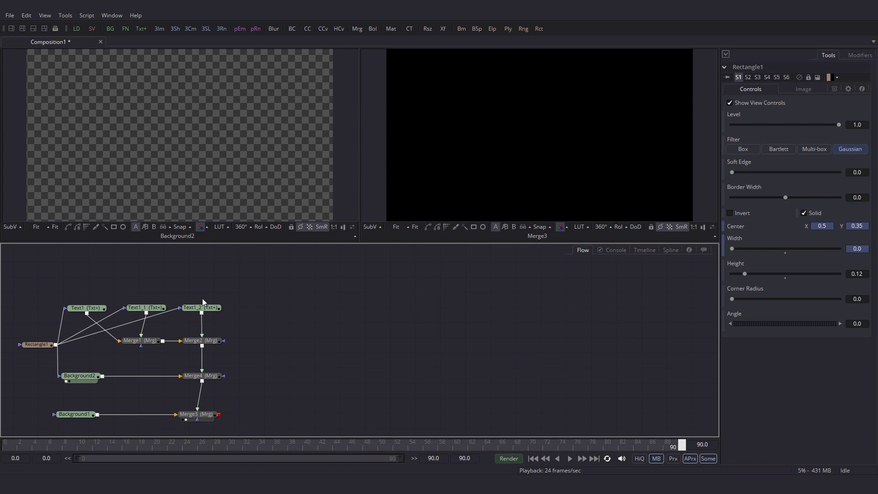
pyautogui.hotkey('ctrl', 'Left')
pyautogui.click(569, 458)
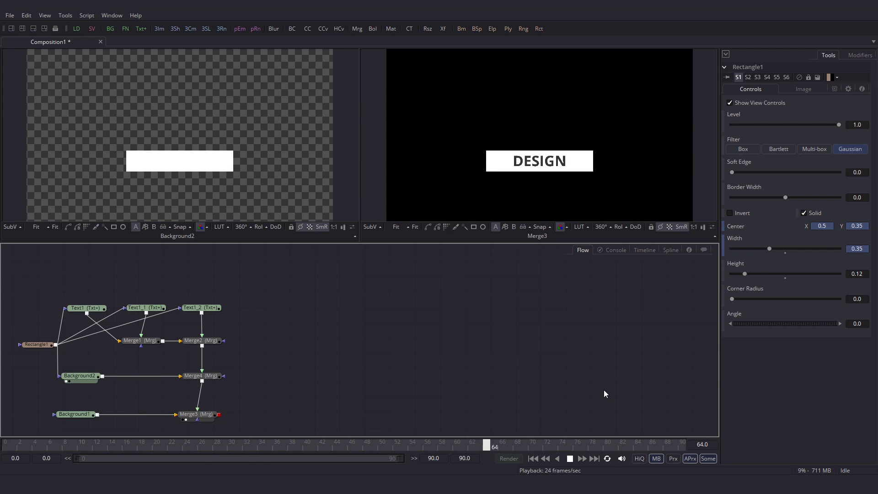
pyautogui.click(570, 459)
pyautogui.moveTo(117, 444); pyautogui.dragTo(246, 444)
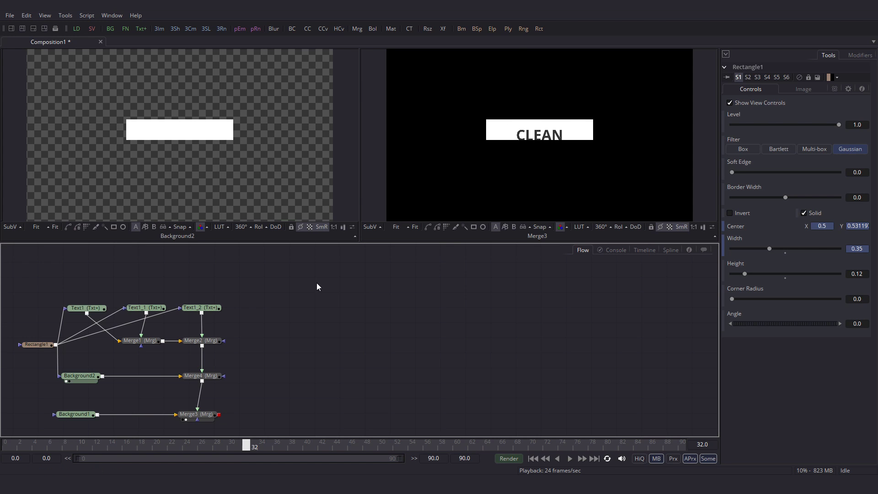
pyautogui.moveTo(247, 445); pyautogui.dragTo(420, 431)
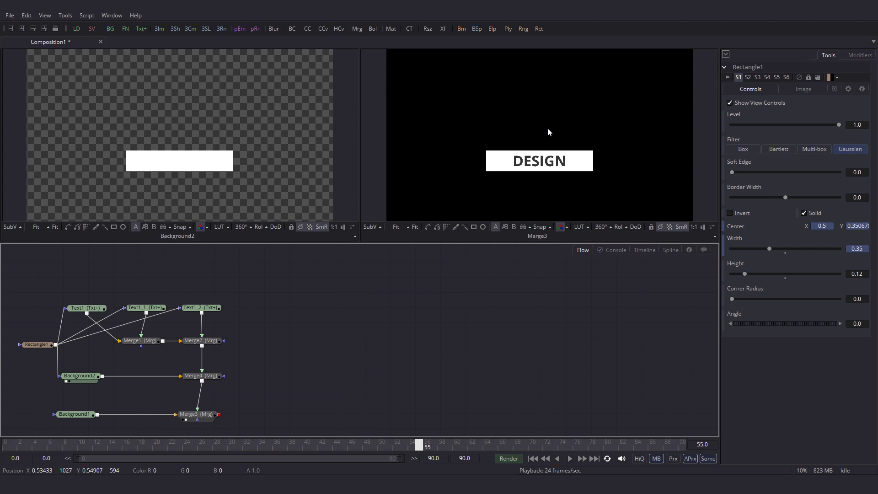
# Push the lower rectangle nodes further down and box-select the MODERN and CLEAN text nodes to copy
pyautogui.moveTo(281, 330); pyautogui.dragTo(445, 286)
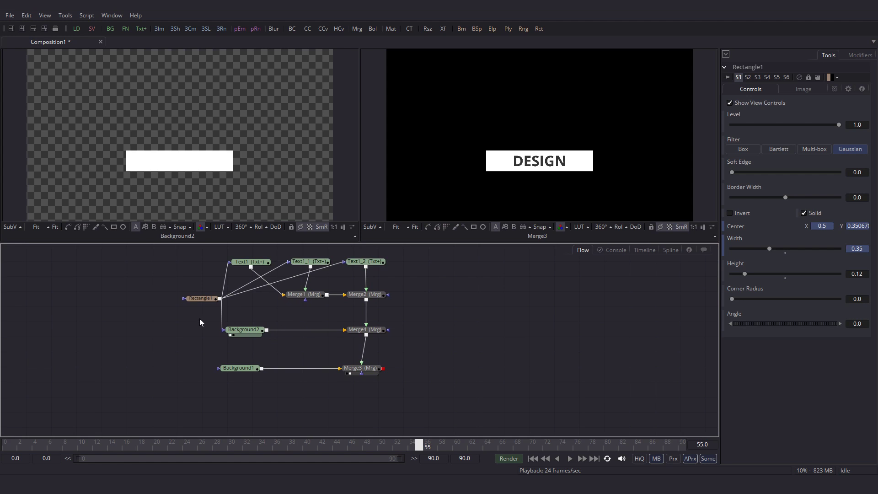
pyautogui.click(201, 299)
pyautogui.moveTo(204, 319)
pyautogui.mouseDown()
pyautogui.moveTo(392, 384)
pyautogui.moveTo(373, 419)
pyautogui.mouseUp()
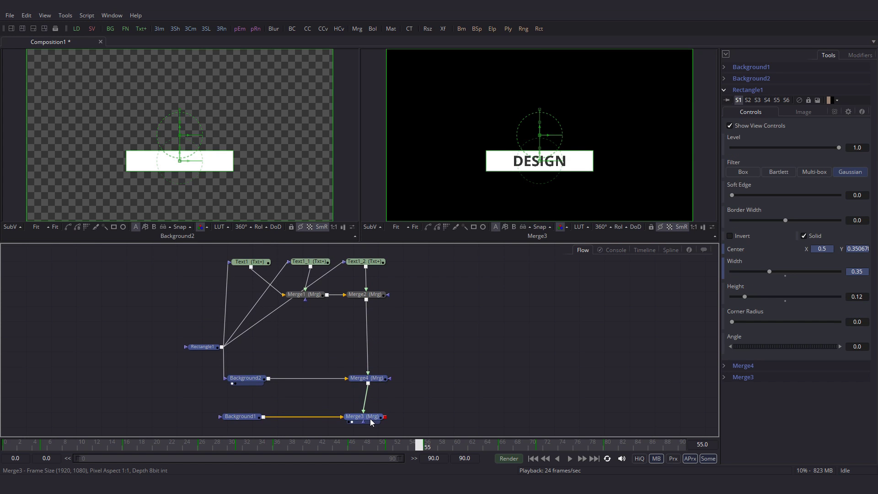
pyautogui.click(370, 414)
pyautogui.scroll(2, 205, 300)
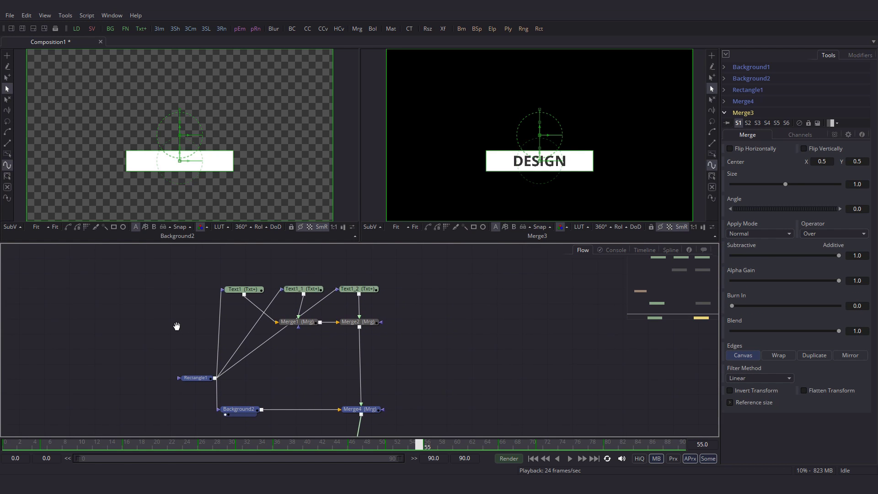
pyautogui.moveTo(200, 267); pyautogui.dragTo(302, 290)
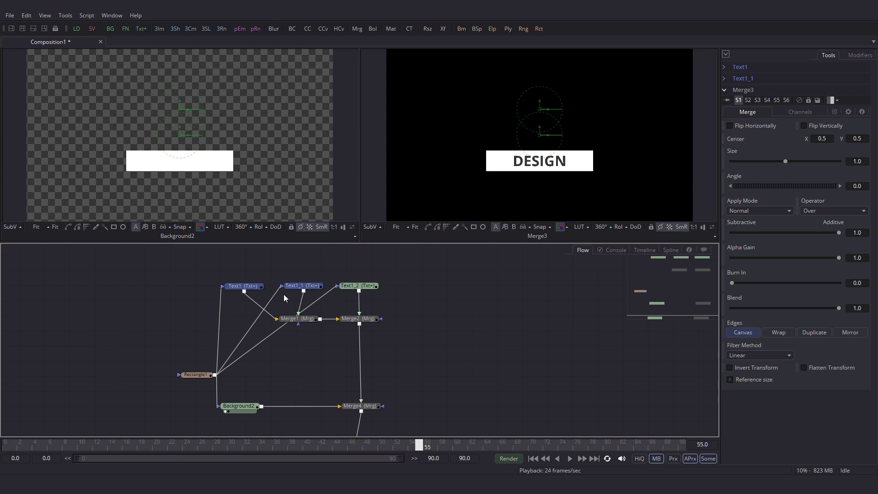
pyautogui.click(429, 347)
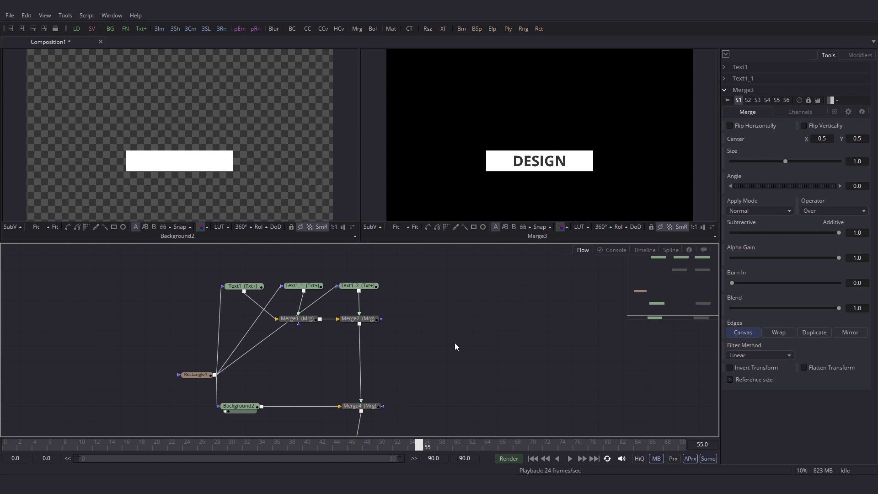
# Paste the MODERN and CLEAN copies and merge MODERN in between Merge2 and Merge4
pyautogui.hotkey('ctrl', 'v')
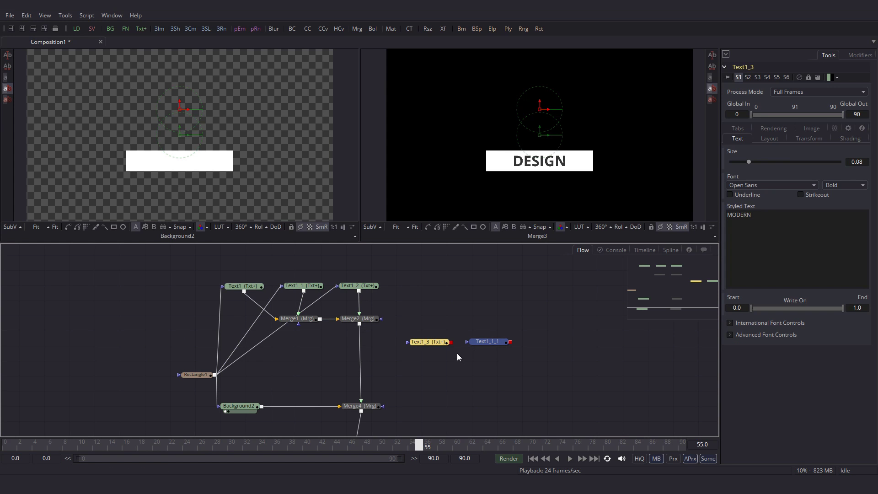
pyautogui.moveTo(486, 344)
pyautogui.mouseDown()
pyautogui.moveTo(512, 338)
pyautogui.moveTo(483, 369)
pyautogui.moveTo(463, 364)
pyautogui.mouseUp()
pyautogui.click(512, 337)
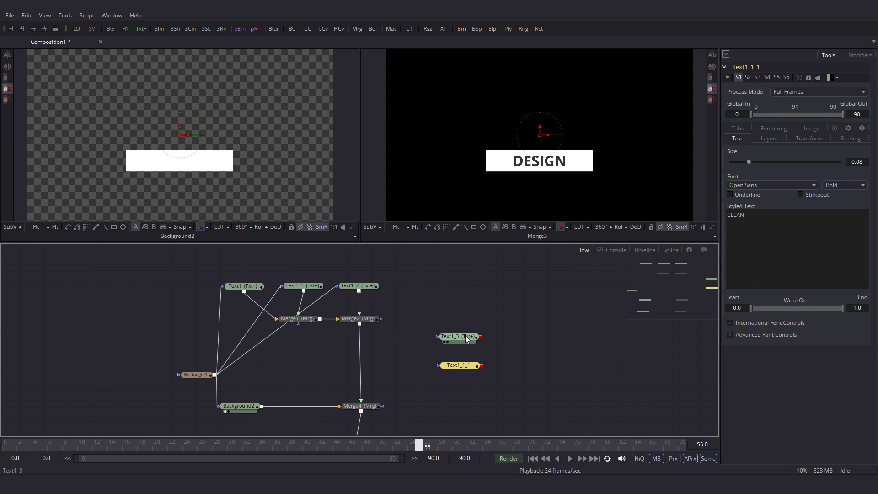
pyautogui.moveTo(466, 335); pyautogui.dragTo(296, 181)
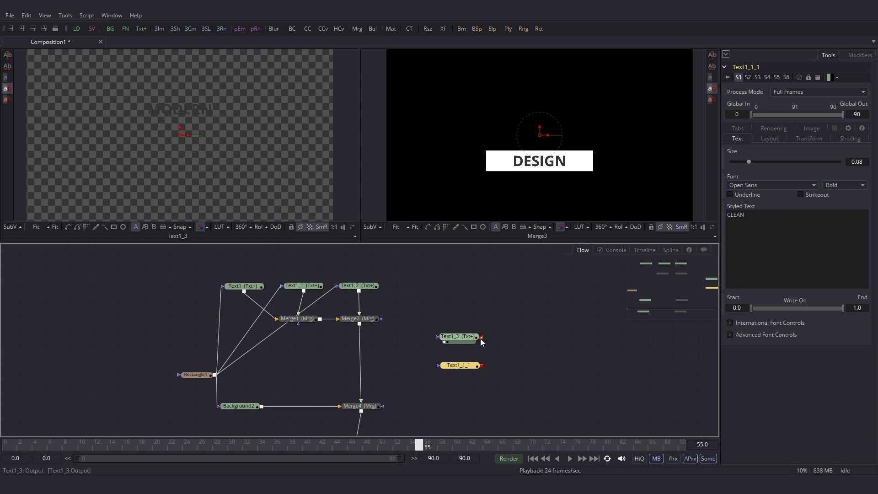
pyautogui.moveTo(480, 337); pyautogui.dragTo(361, 325)
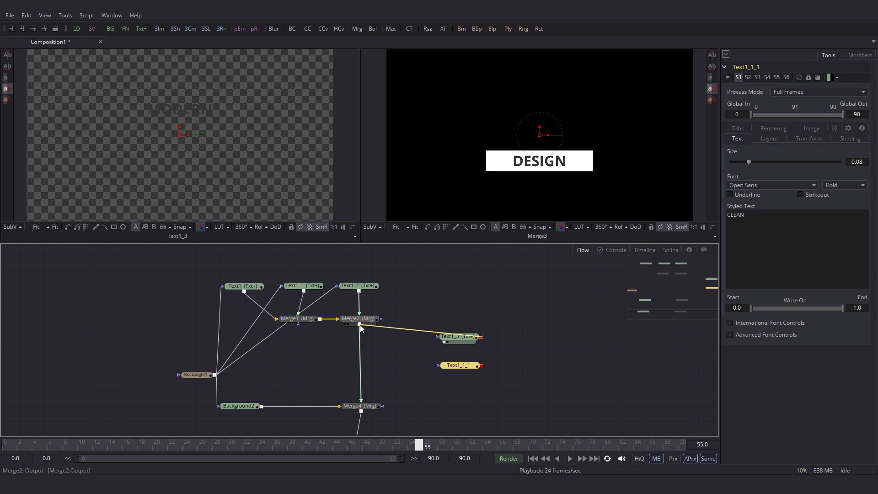
pyautogui.moveTo(506, 336); pyautogui.dragTo(358, 352)
# Merge the CLEAN copy into the comp and line both copies up beside their merges
pyautogui.moveTo(481, 365)
pyautogui.mouseDown()
pyautogui.moveTo(464, 390)
pyautogui.moveTo(358, 351)
pyautogui.moveTo(508, 368)
pyautogui.moveTo(358, 381)
pyautogui.mouseUp()
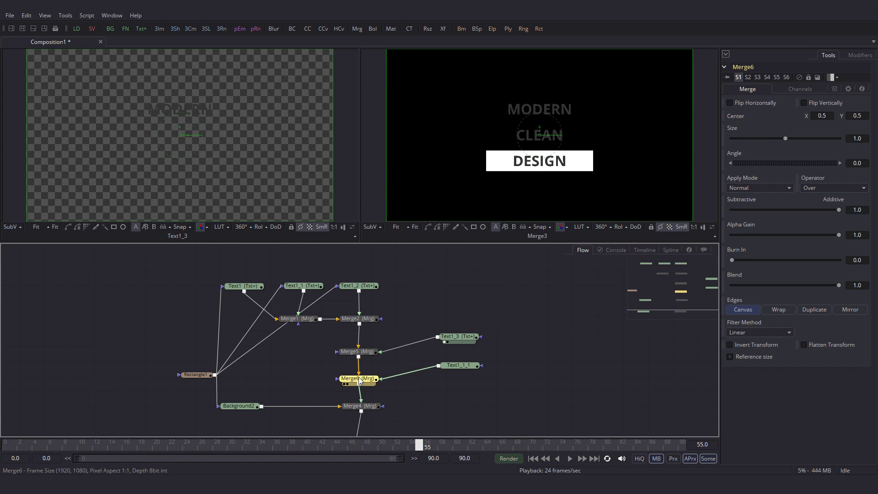
pyautogui.moveTo(463, 366); pyautogui.dragTo(464, 374)
pyautogui.moveTo(458, 336); pyautogui.dragTo(459, 346)
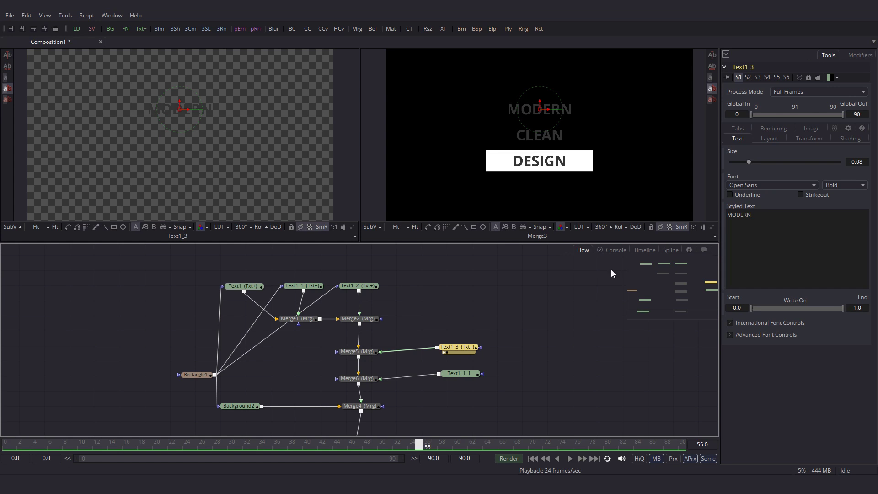
# Set the MODERN copy's text colour to full white
pyautogui.click(851, 138)
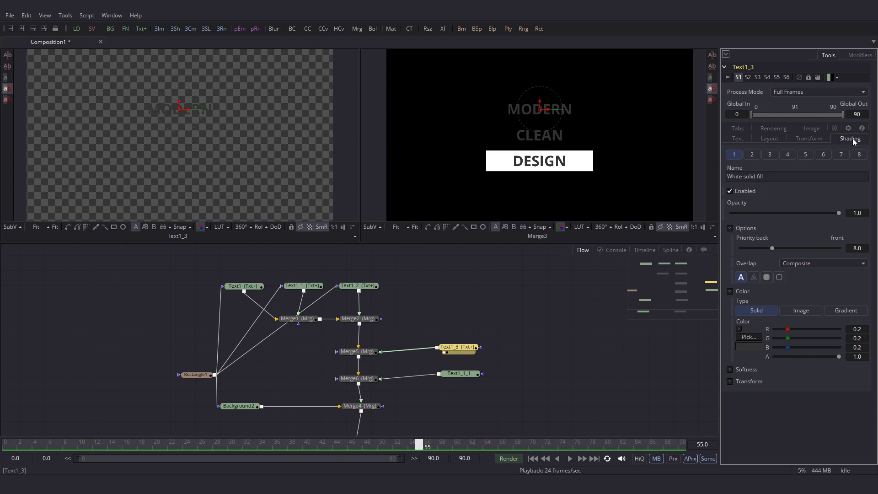
pyautogui.click(739, 329)
pyautogui.click(816, 334)
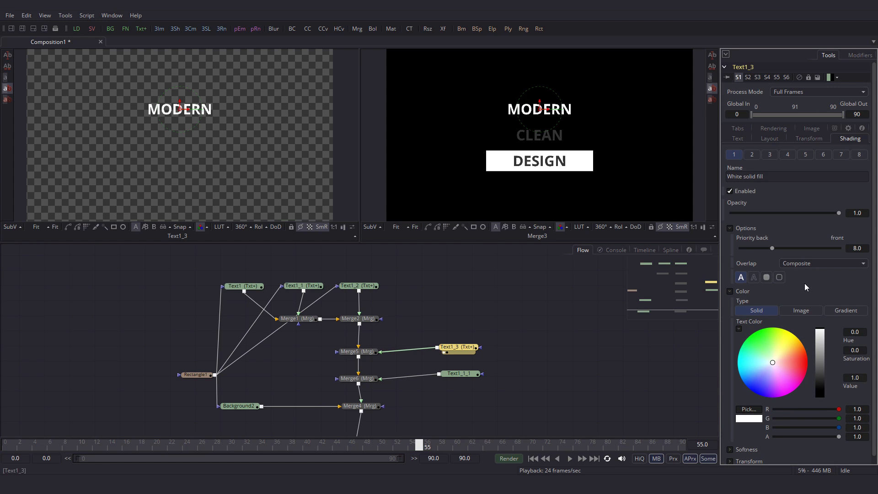
# Set the CLEAN copy's text colour to full white
pyautogui.click(458, 375)
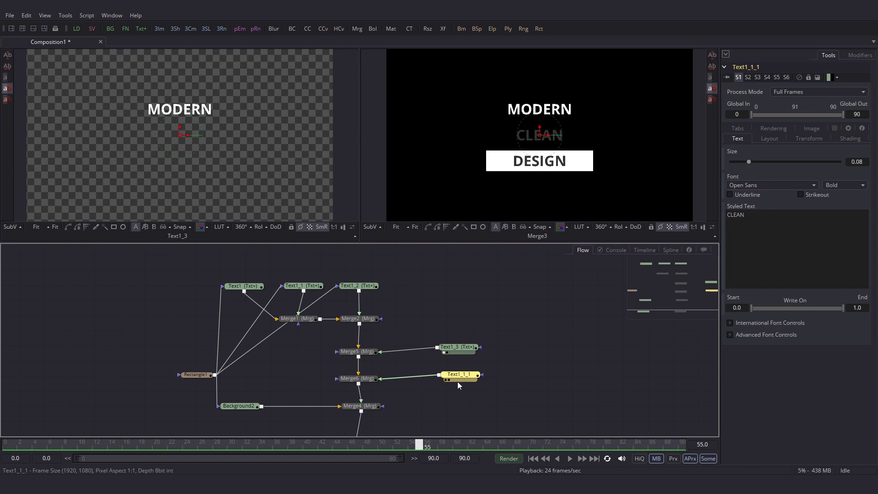
pyautogui.click(849, 138)
pyautogui.click(740, 331)
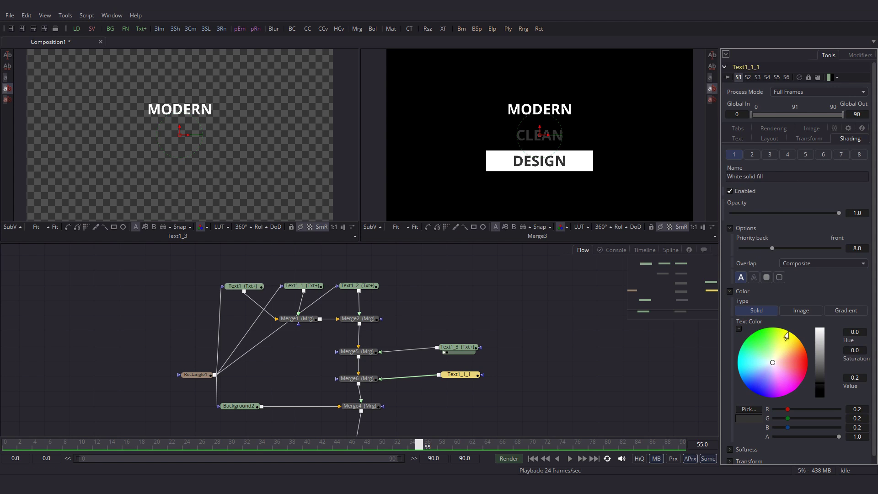
pyautogui.click(818, 335)
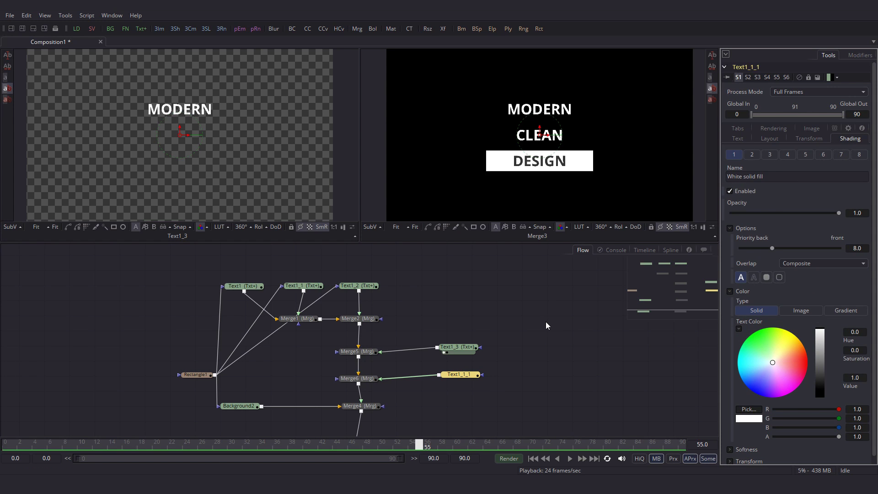
pyautogui.click(7, 444)
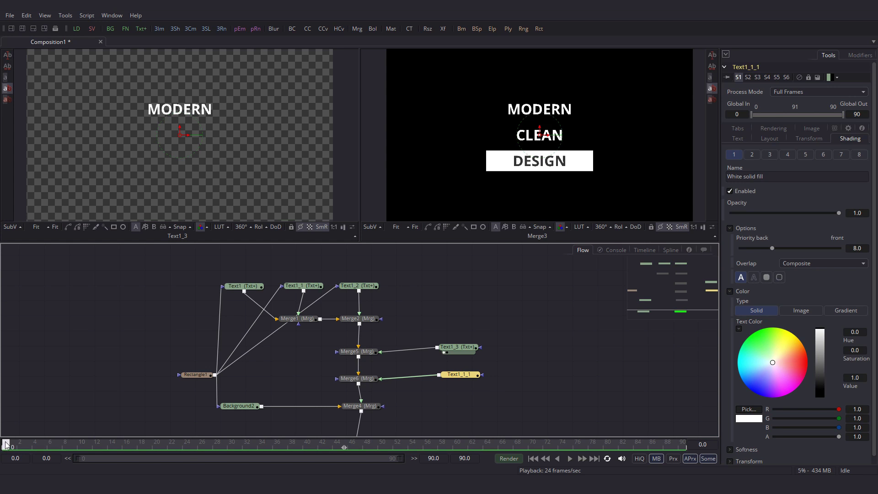
pyautogui.click(569, 458)
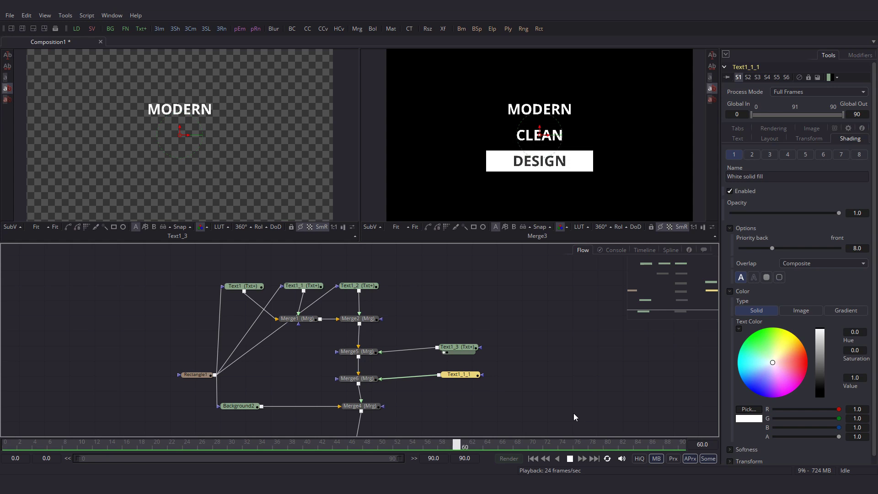
pyautogui.click(570, 459)
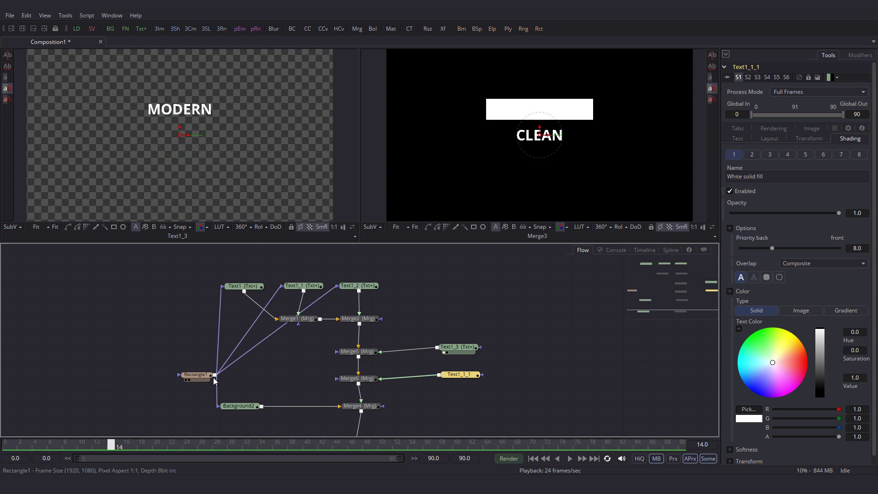
pyautogui.moveTo(214, 376); pyautogui.dragTo(241, 388)
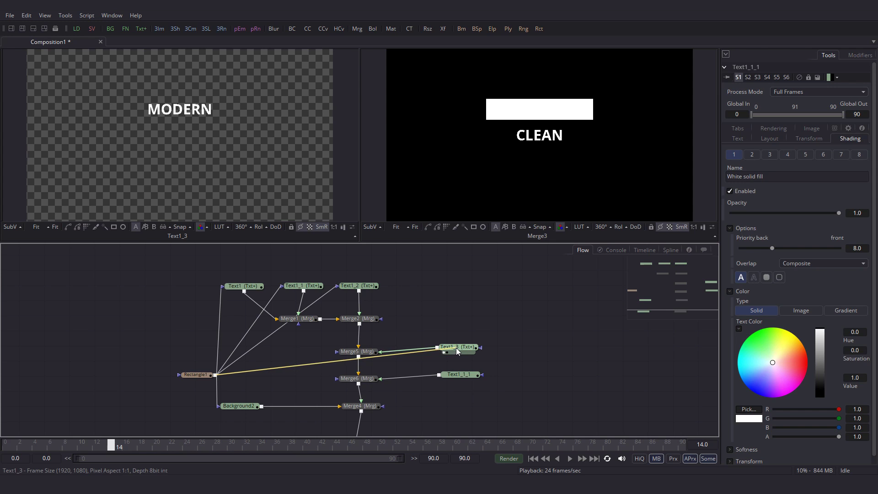
pyautogui.moveTo(240, 387); pyautogui.dragTo(458, 350)
pyautogui.moveTo(215, 374); pyautogui.dragTo(454, 378)
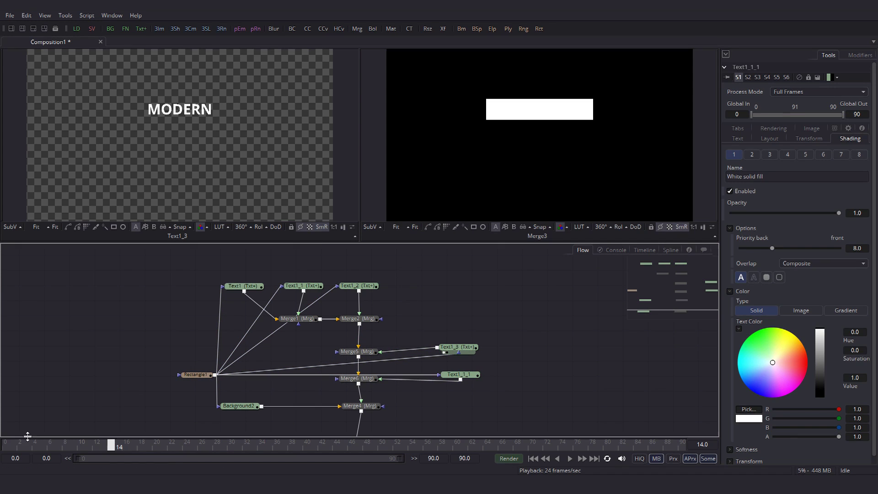
pyautogui.click(3, 443)
pyautogui.click(570, 459)
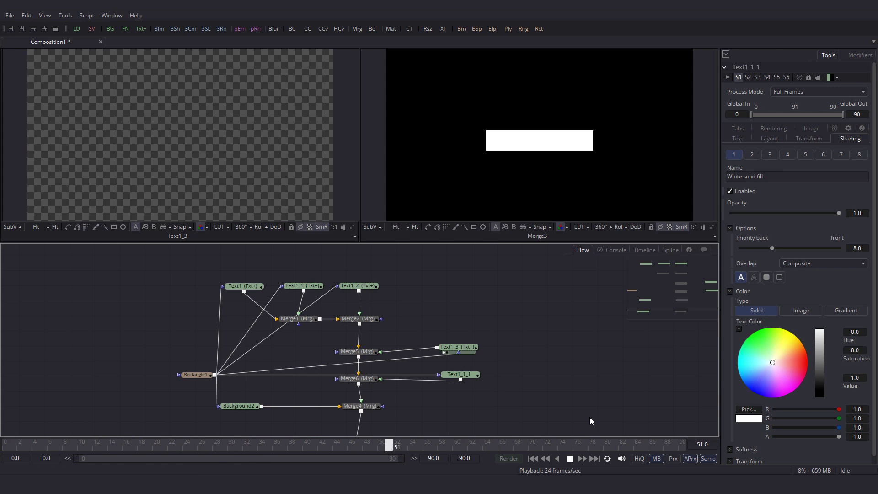
pyautogui.press('space')
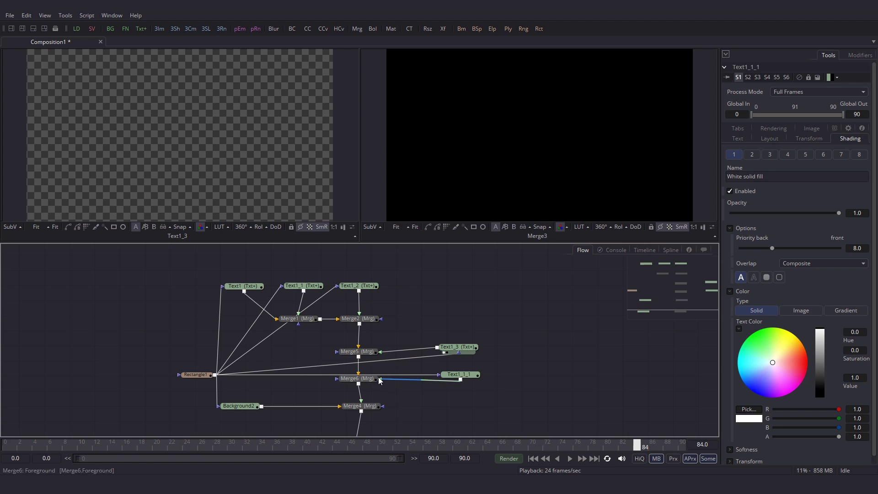
pyautogui.click(432, 358)
pyautogui.press('Delete')
pyautogui.click(443, 378)
pyautogui.press('Delete')
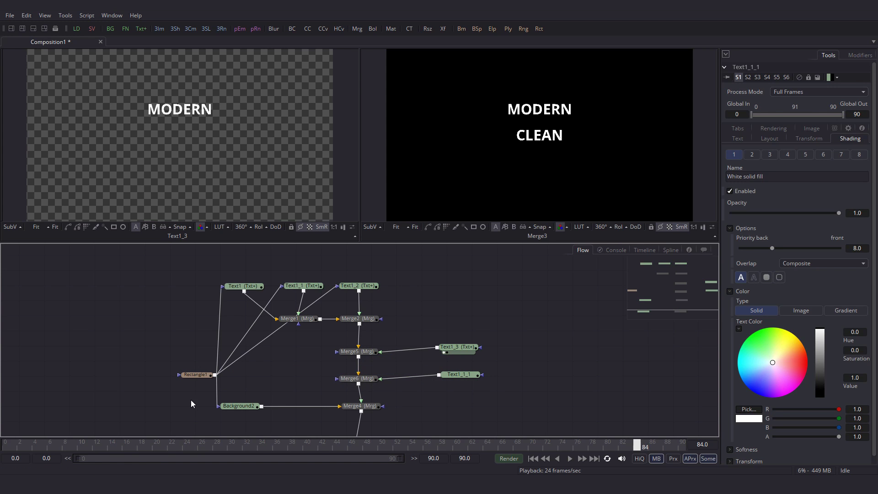
pyautogui.click(196, 377)
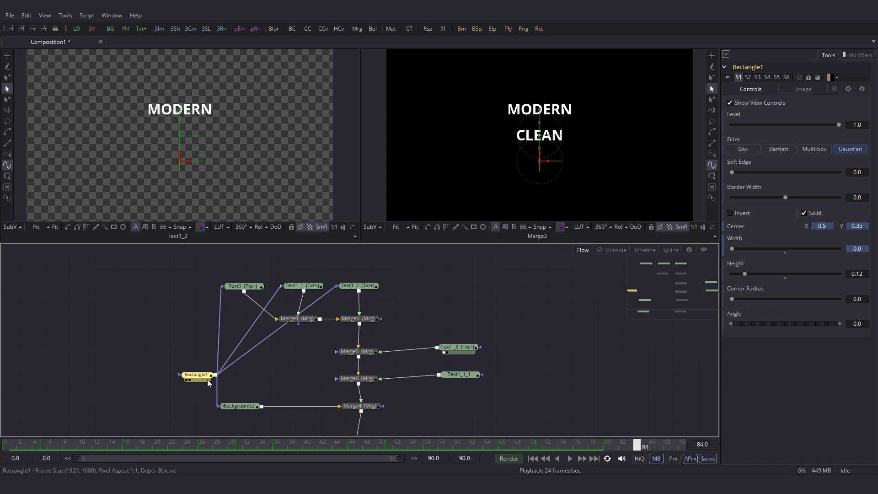
# Paste a rectangle copy and wire it into the MODERN and CLEAN text masks
pyautogui.click(522, 361)
pyautogui.hotkey('ctrl', 'v')
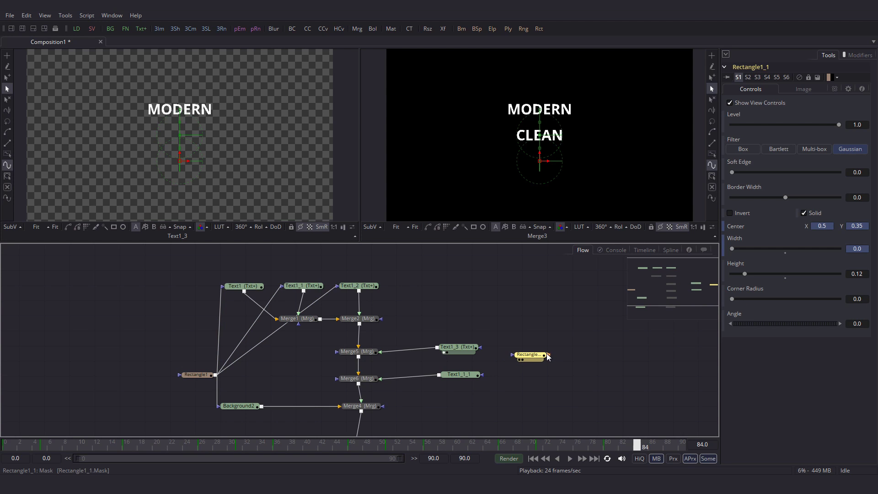
pyautogui.moveTo(549, 355); pyautogui.dragTo(467, 348)
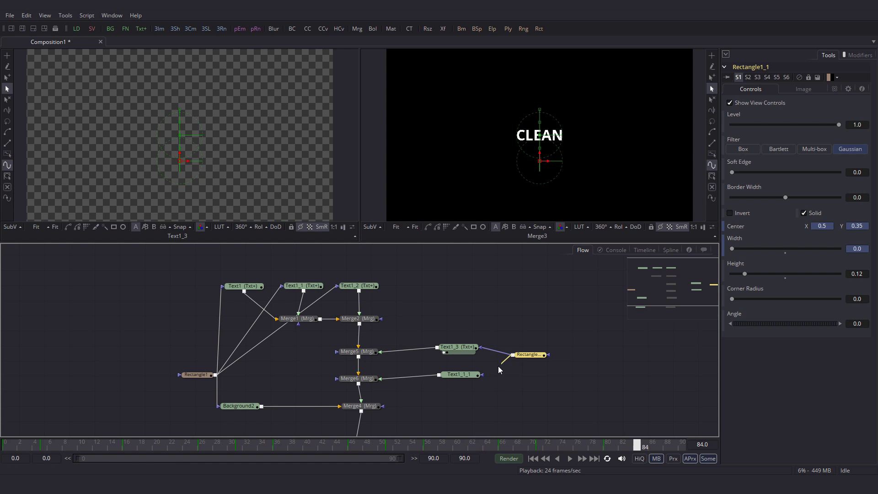
pyautogui.moveTo(514, 356); pyautogui.dragTo(472, 376)
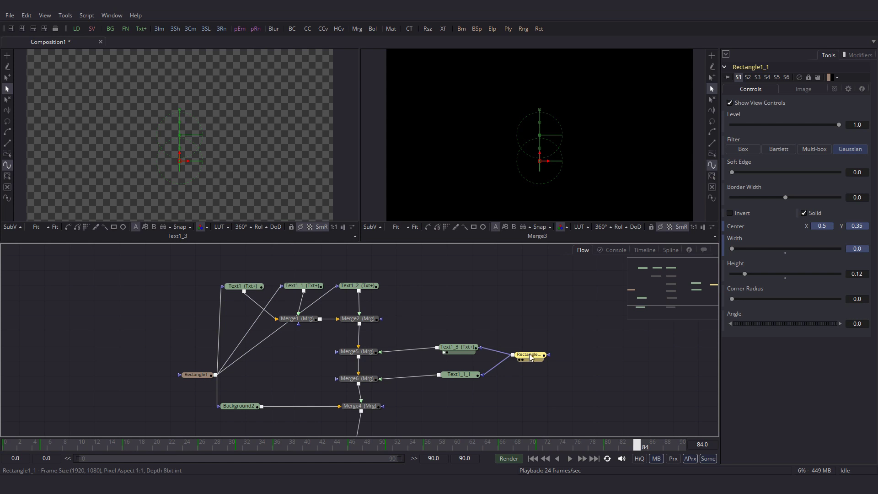
# Invert the copied rectangle mask and rewind to frame 0
pyautogui.click(731, 212)
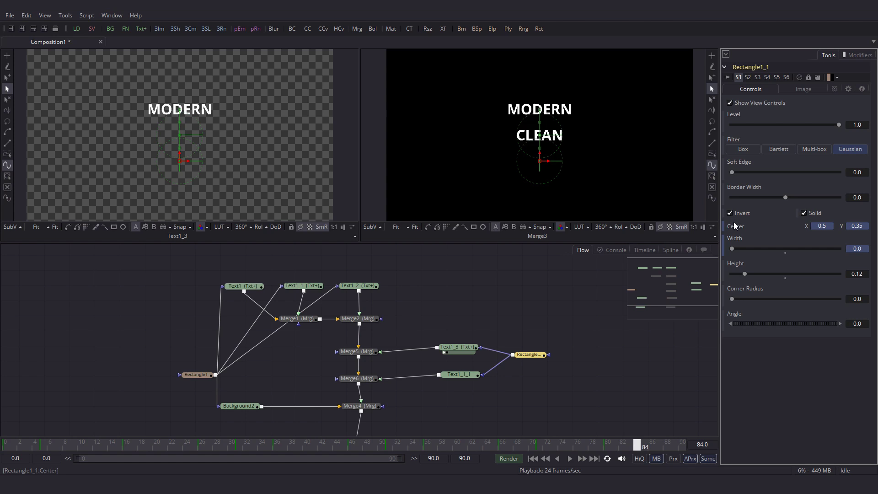
pyautogui.click(525, 307)
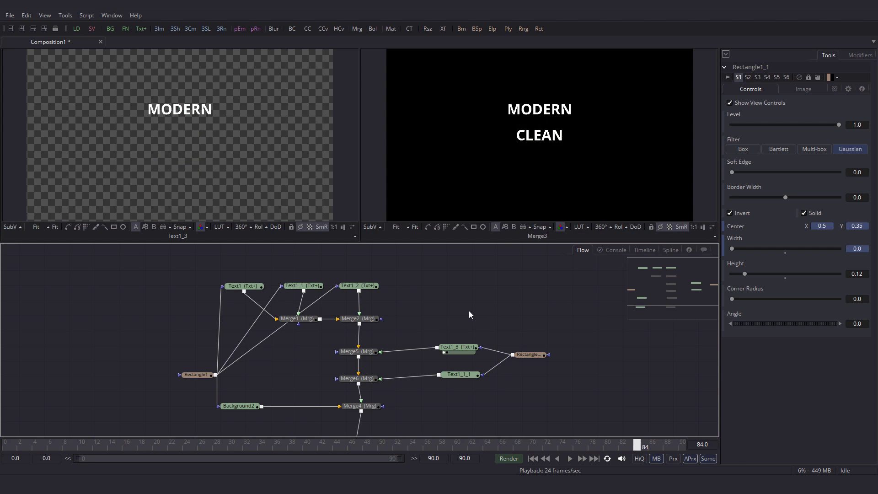
pyautogui.moveTo(21, 439); pyautogui.dragTo(5, 444)
pyautogui.click(571, 458)
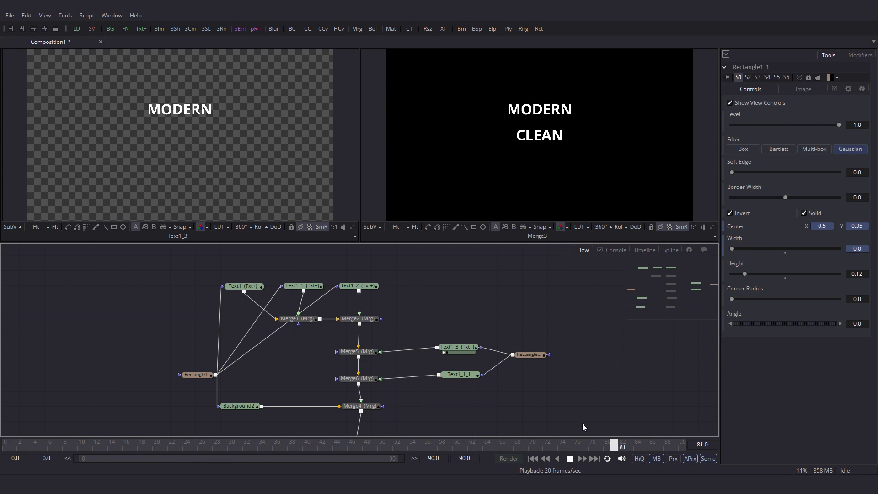
pyautogui.click(571, 460)
pyautogui.click(507, 442)
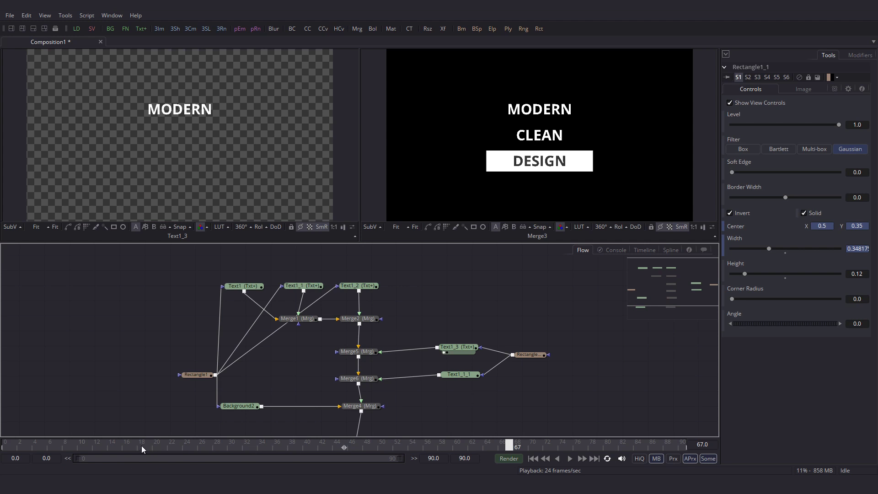
pyautogui.moveTo(141, 446); pyautogui.dragTo(21, 446)
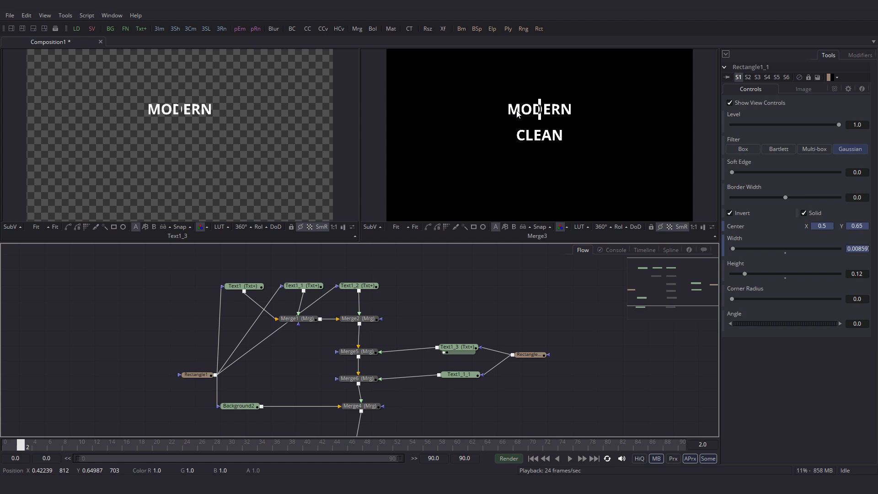
pyautogui.click(235, 443)
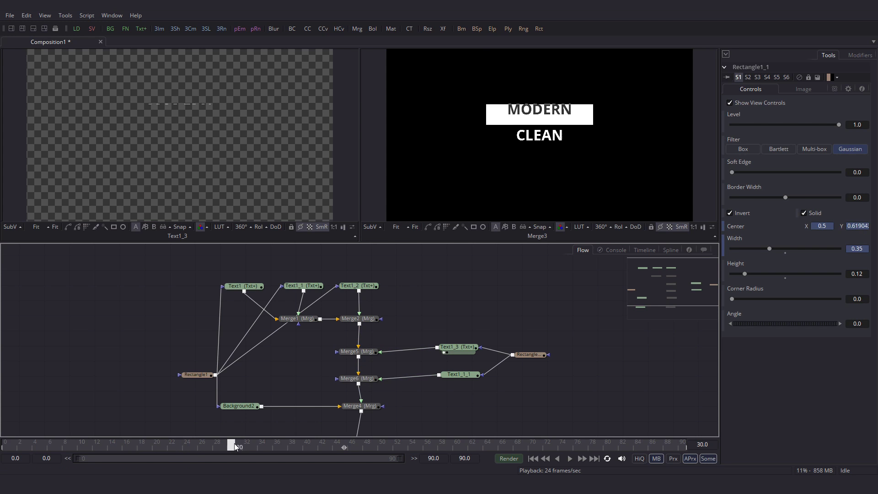
pyautogui.moveTo(234, 443); pyautogui.dragTo(201, 445)
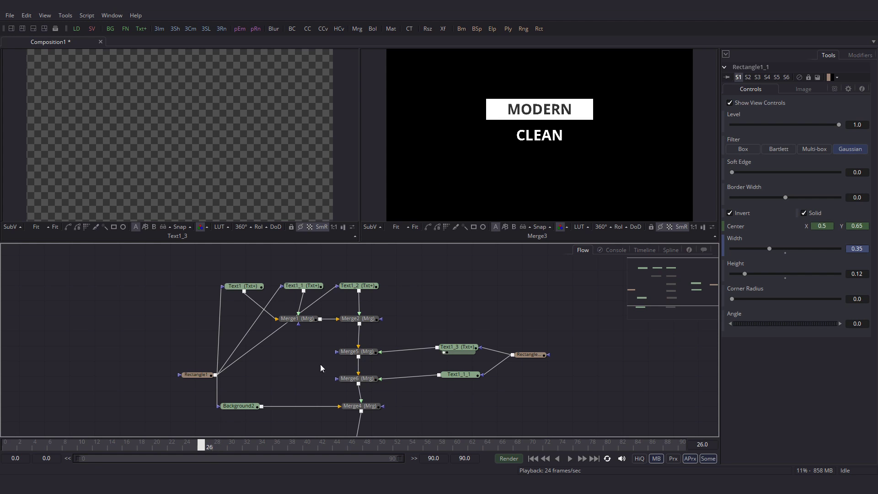
# Adjust the MODERN merge's Blend between 0 and 1 around frame 27, then scrub to frame 41
pyautogui.click(357, 351)
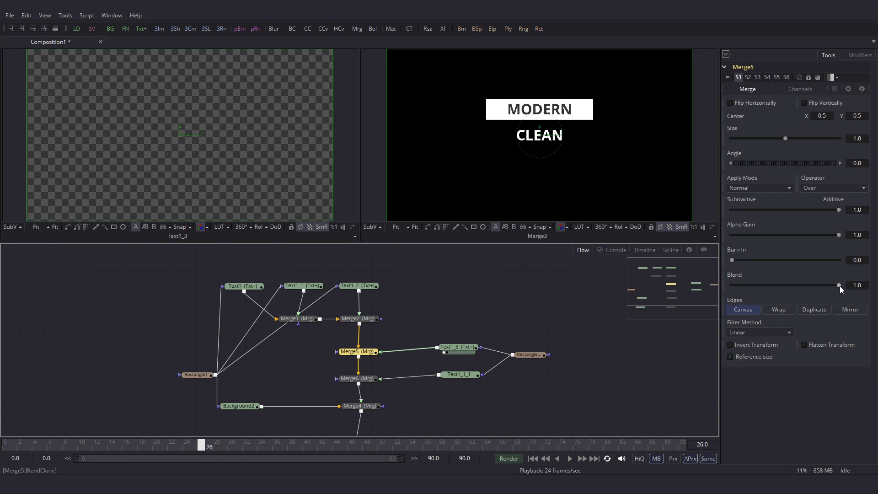
pyautogui.moveTo(839, 285); pyautogui.dragTo(727, 285)
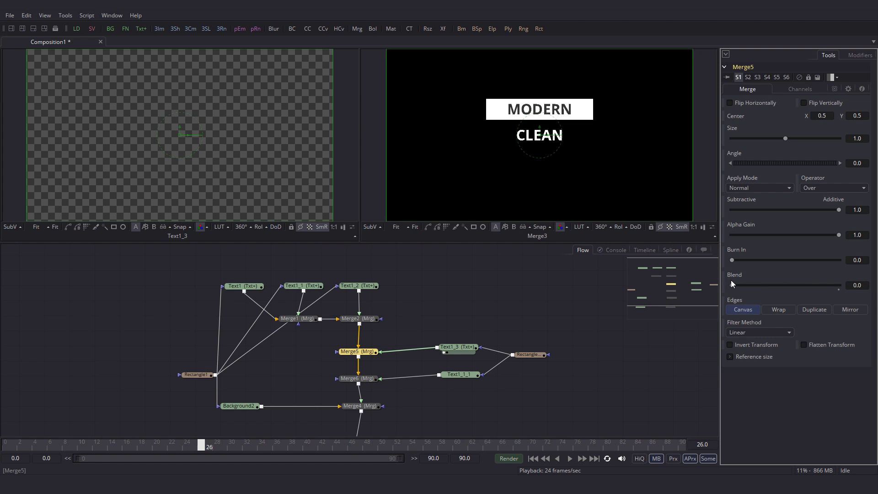
pyautogui.click(209, 446)
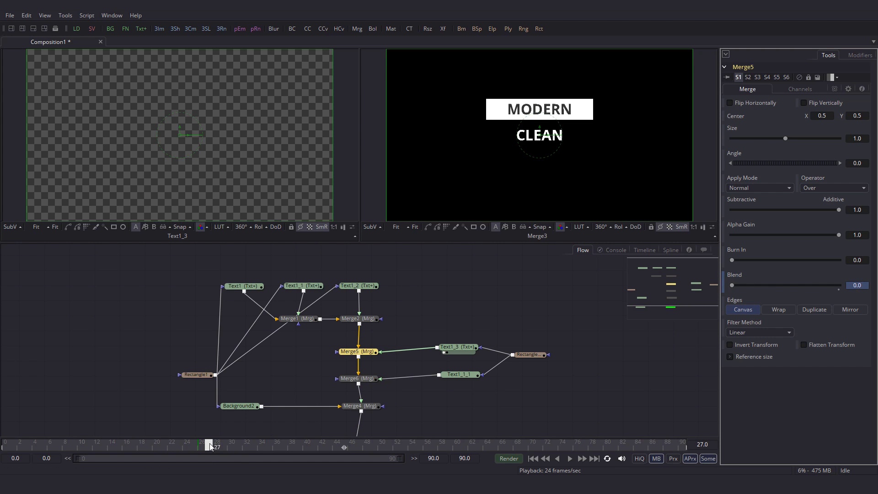
pyautogui.moveTo(732, 285); pyautogui.dragTo(840, 285)
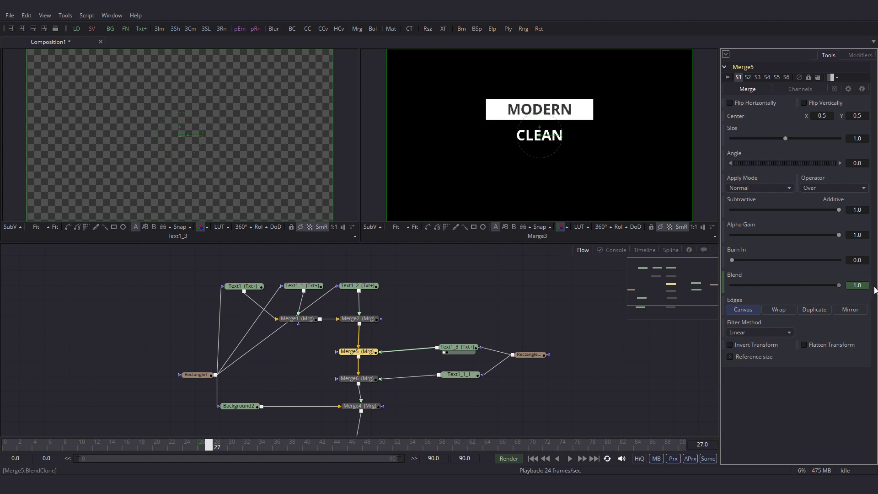
pyautogui.moveTo(208, 447); pyautogui.dragTo(1, 449)
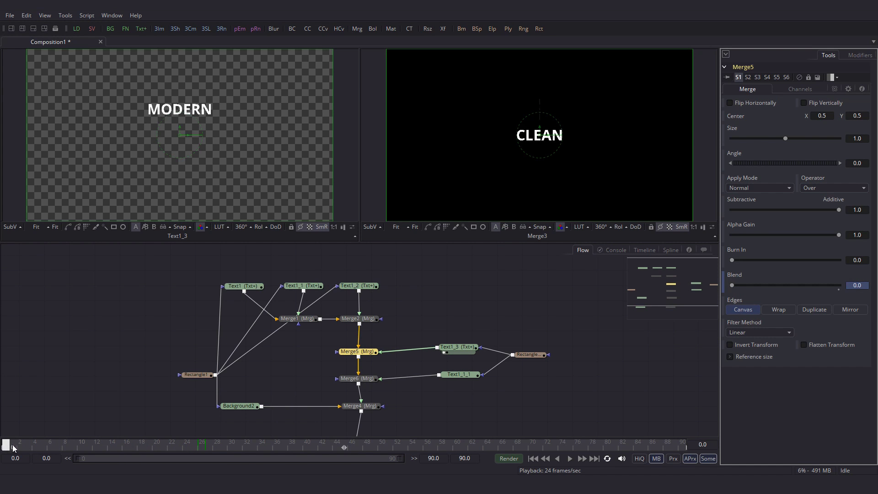
pyautogui.moveTo(12, 447); pyautogui.dragTo(36, 446)
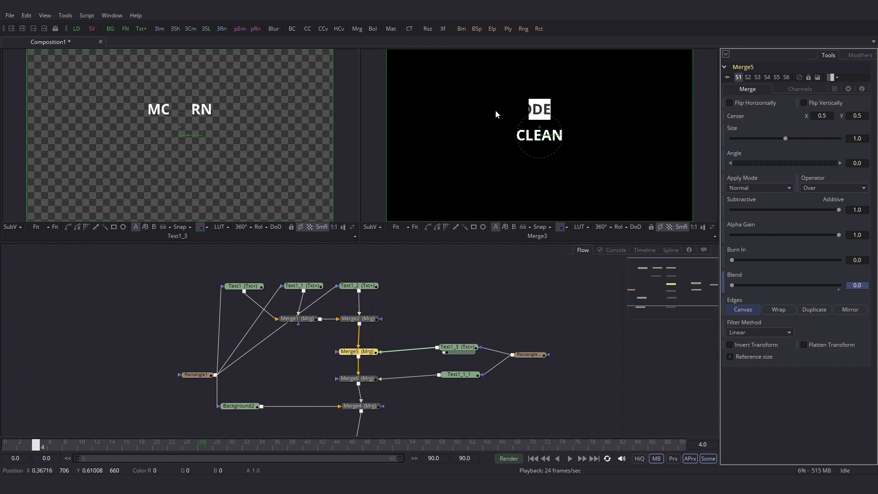
pyautogui.moveTo(192, 447); pyautogui.dragTo(351, 446)
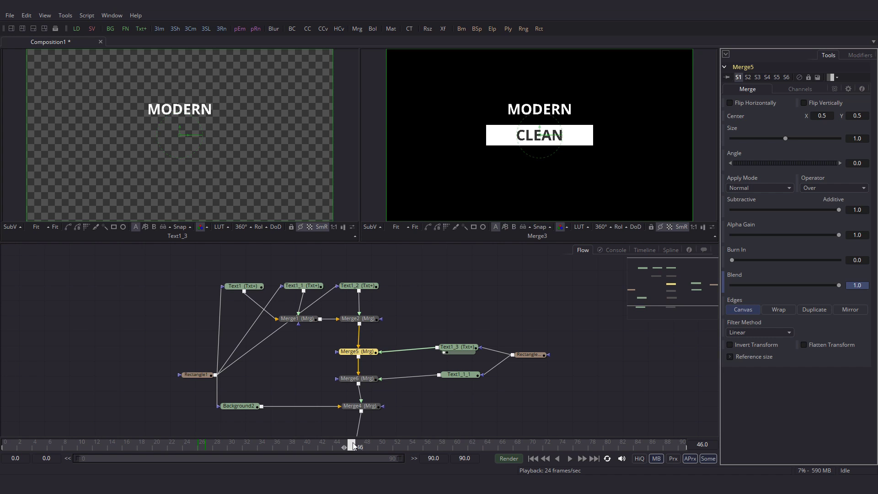
# Keyframe Merge6 Blend at 0 on frame 46 and 1 on frame 47, then rewind
pyautogui.click(368, 382)
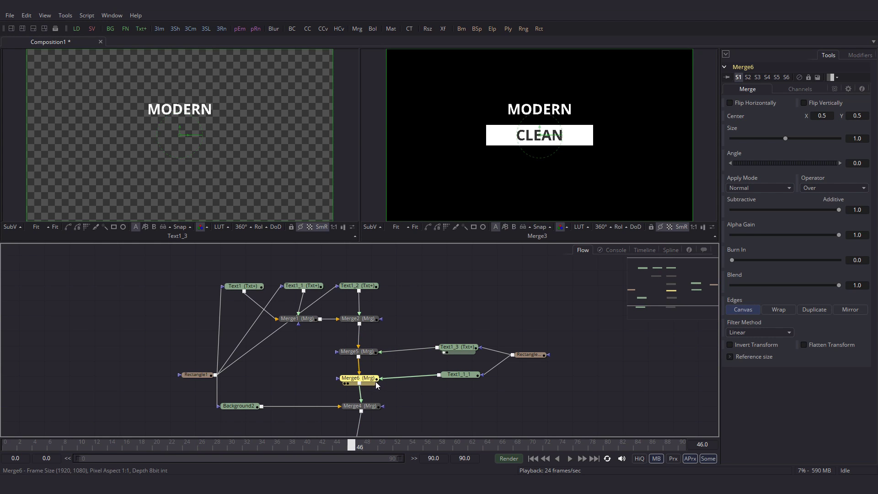
pyautogui.moveTo(838, 285); pyautogui.dragTo(733, 286)
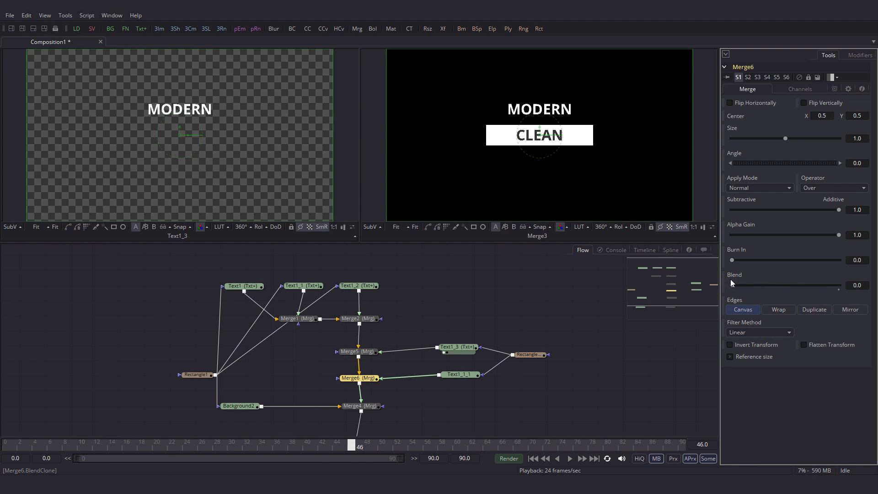
pyautogui.click(729, 283)
pyautogui.click(360, 445)
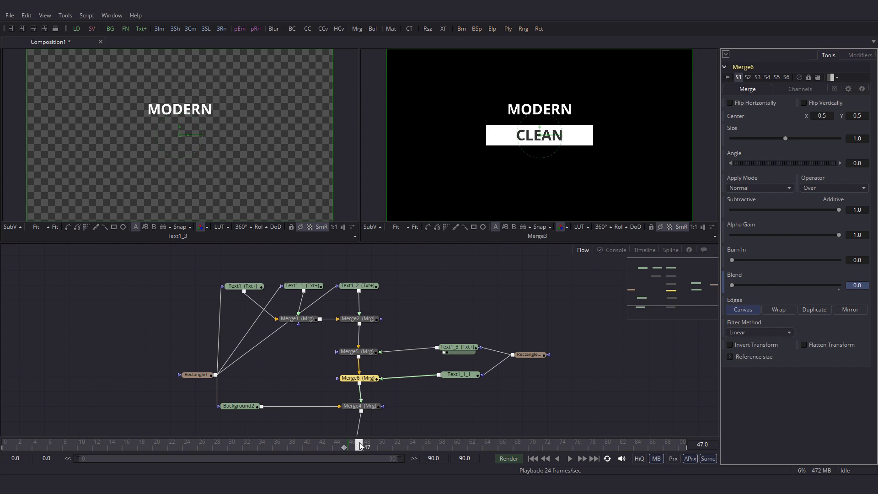
pyautogui.moveTo(733, 285); pyautogui.dragTo(839, 285)
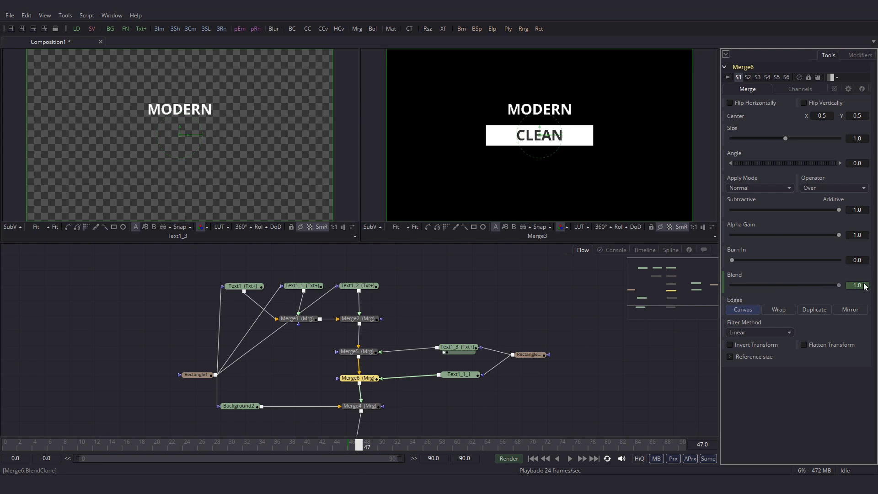
pyautogui.click(443, 409)
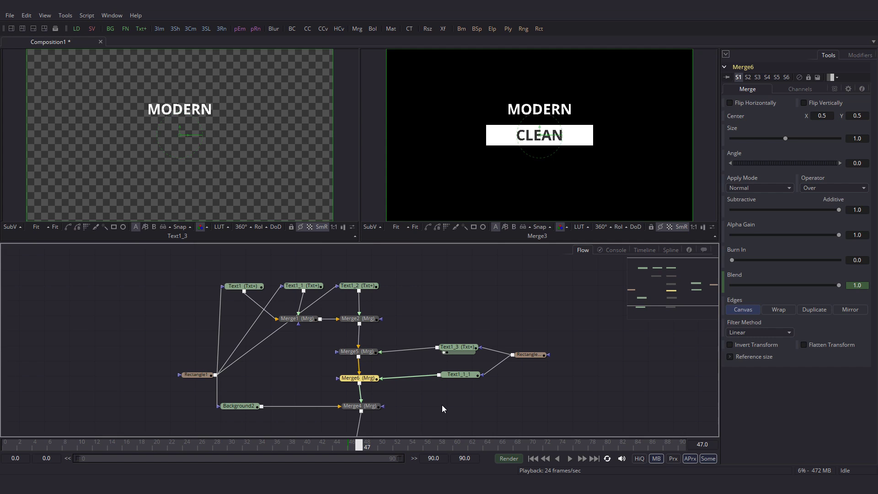
pyautogui.click(10, 446)
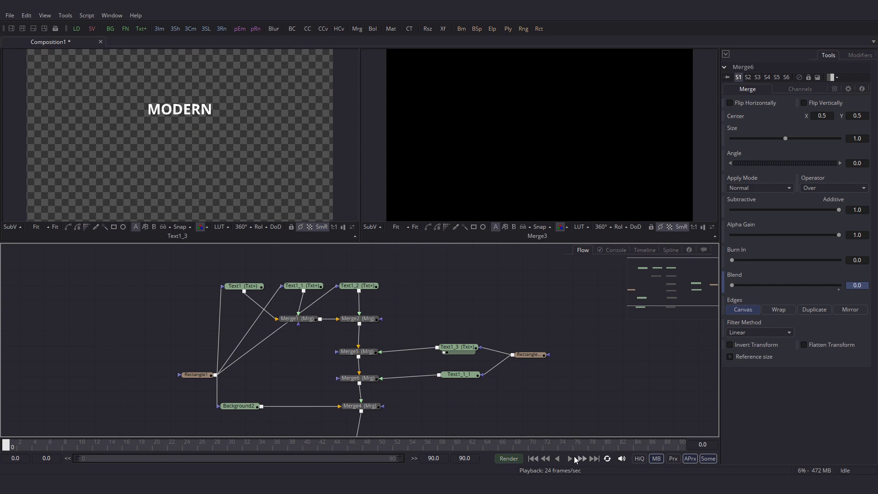
pyautogui.click(571, 458)
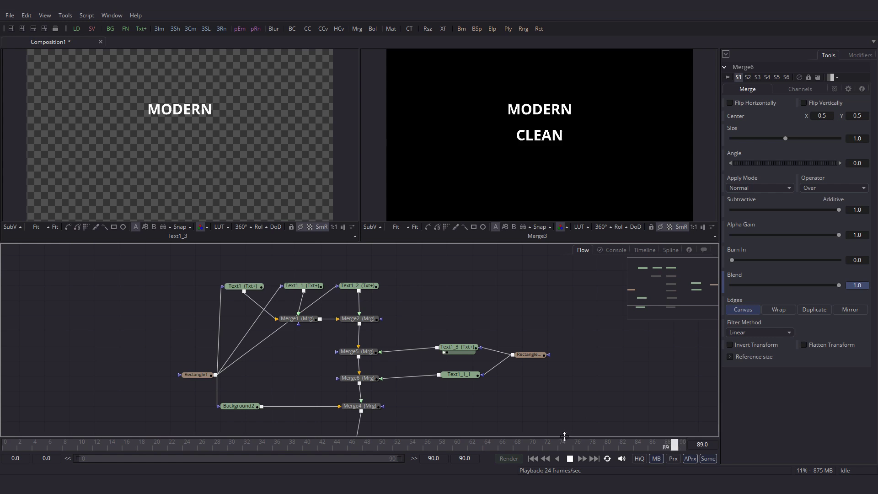
pyautogui.click(569, 458)
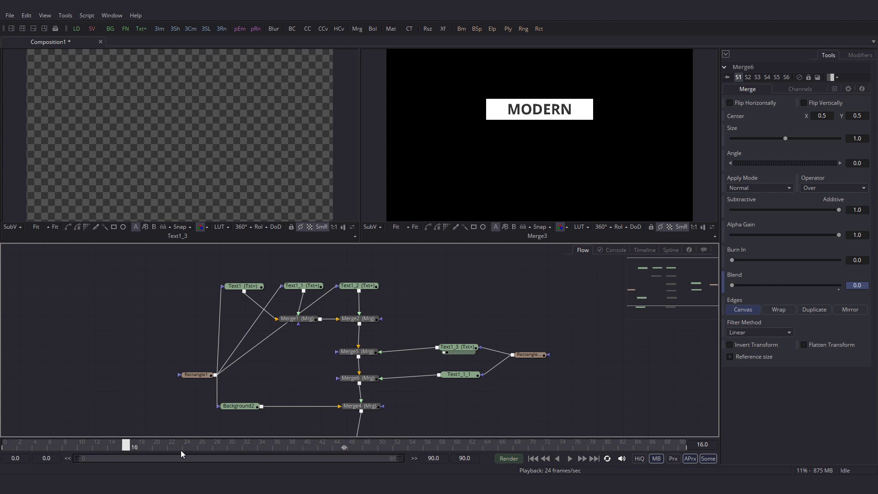
pyautogui.moveTo(182, 446); pyautogui.dragTo(483, 440)
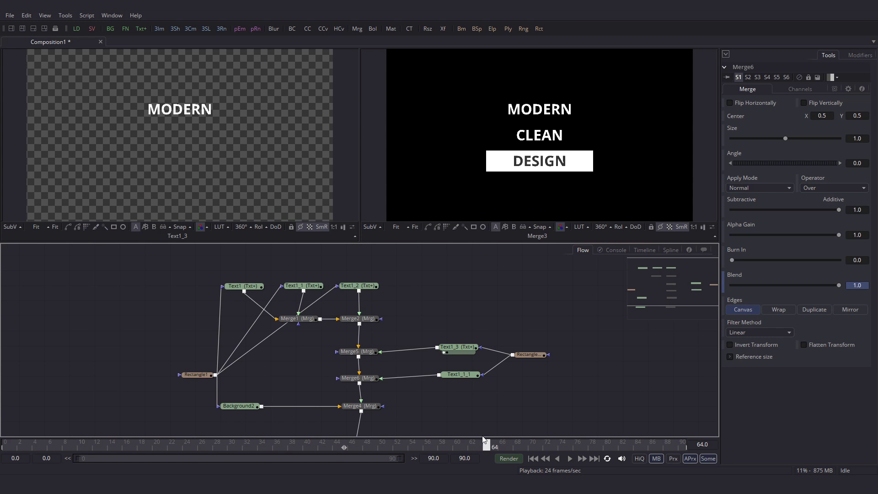
# Show only Rectangle1 and Rectangle1_1 curves in the Spline editor, with Center curves hidden
pyautogui.click(202, 375)
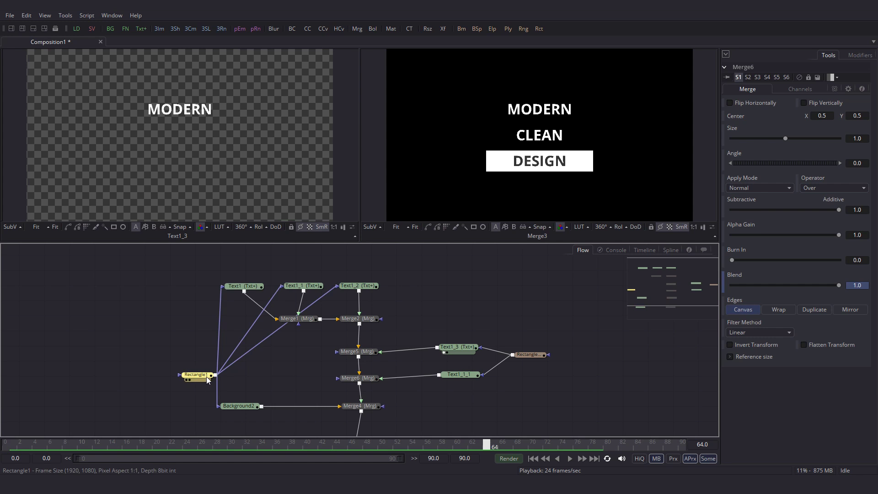
pyautogui.click(528, 354)
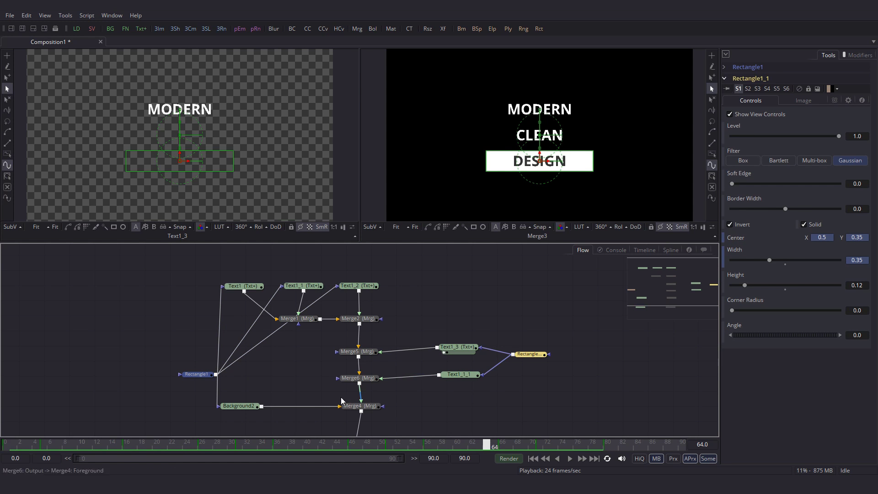
pyautogui.click(670, 250)
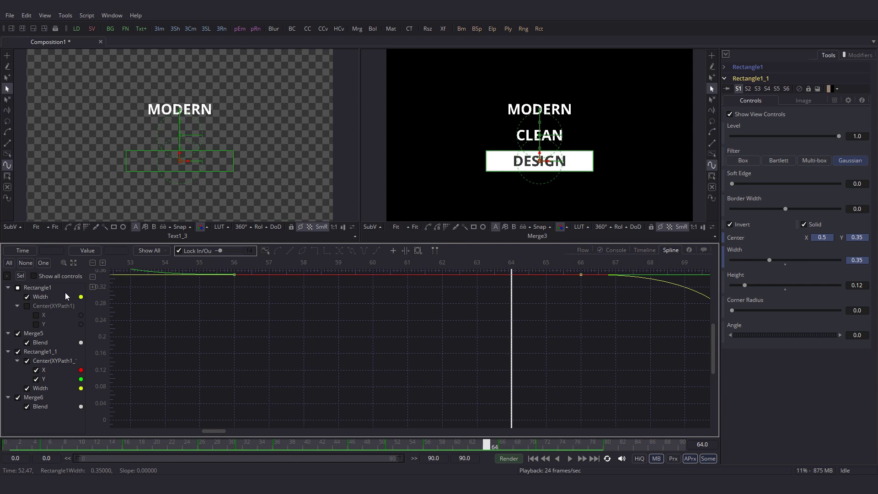
pyautogui.click(74, 262)
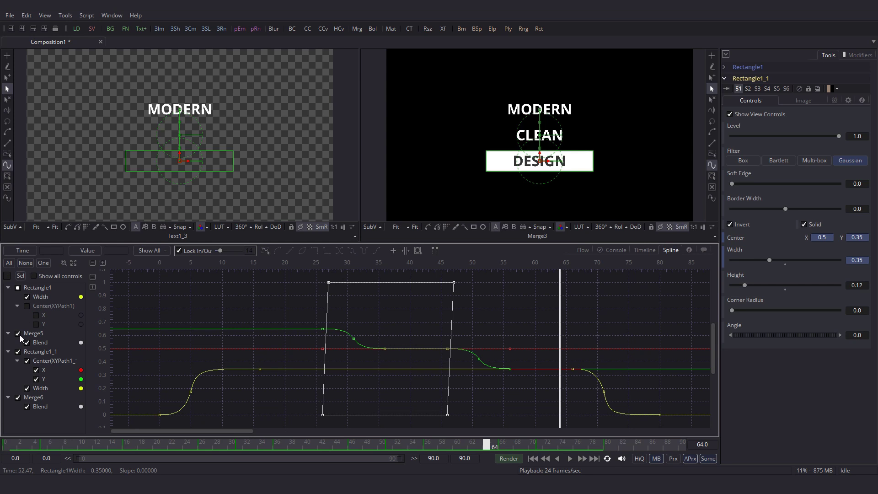
pyautogui.click(21, 277)
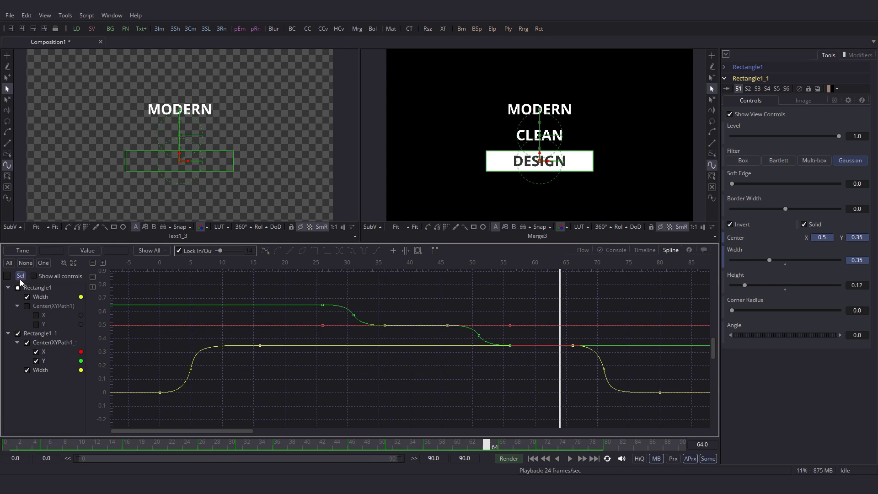
pyautogui.click(35, 352)
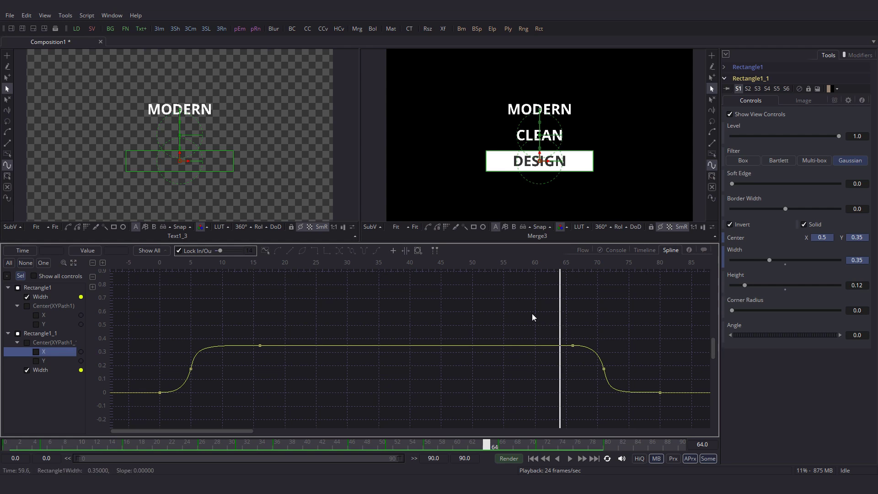
# Offset the ending Width keyframes by 10 frames and preview the bar collapsing through frame 80
pyautogui.moveTo(518, 307); pyautogui.dragTo(675, 404)
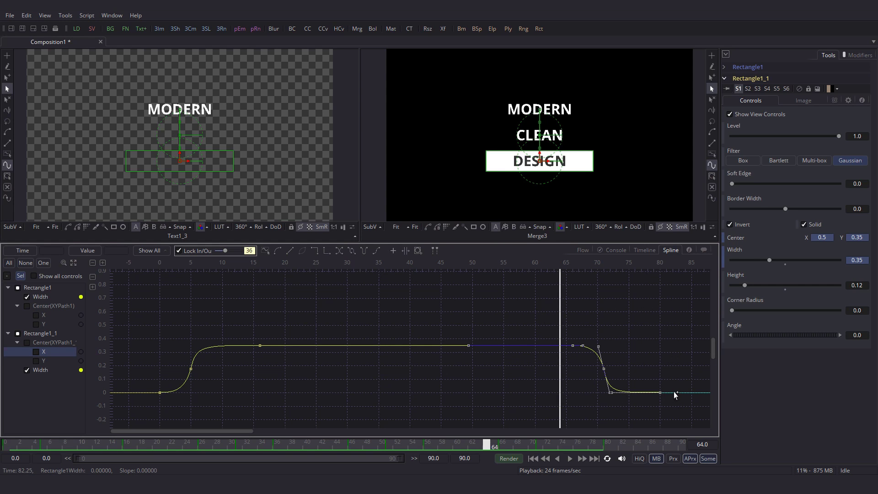
pyautogui.click(73, 263)
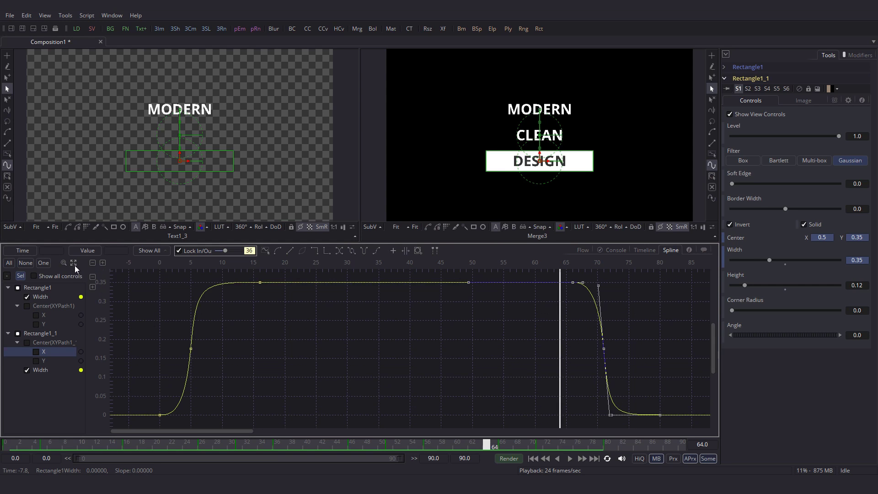
pyautogui.hscroll(3, 403, 337)
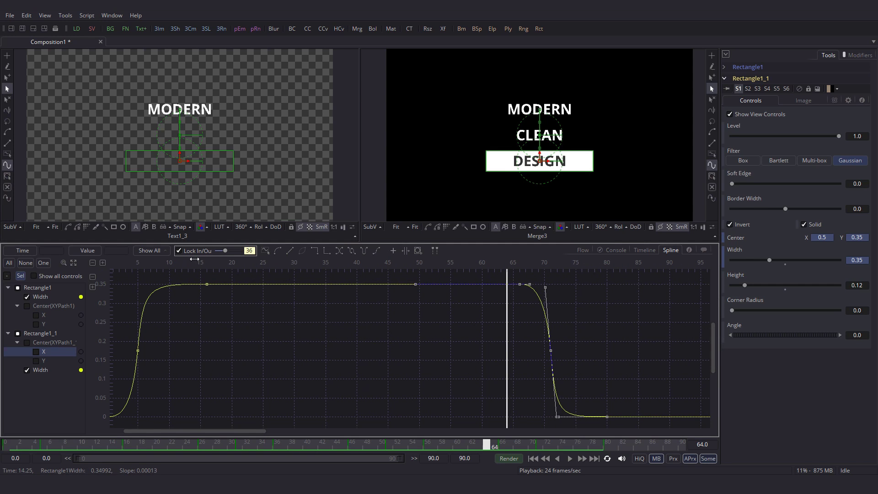
pyautogui.click(25, 251)
pyautogui.click(51, 250)
pyautogui.write('10')
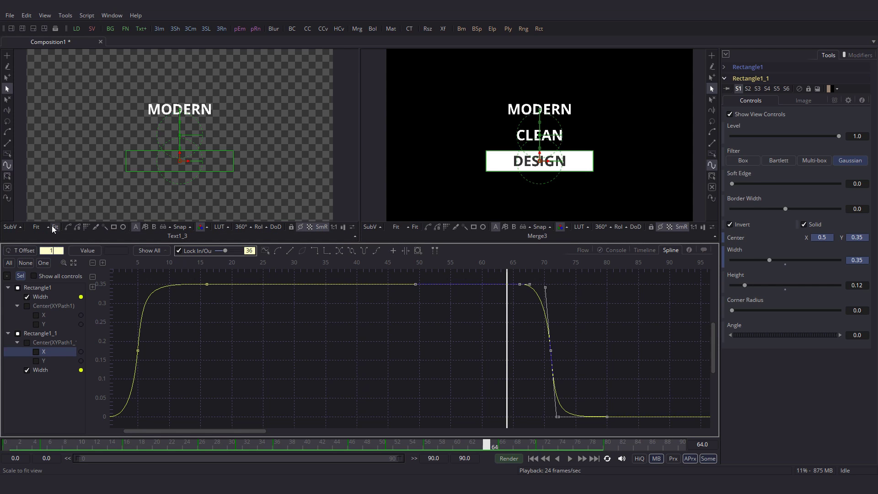
pyautogui.press('Return')
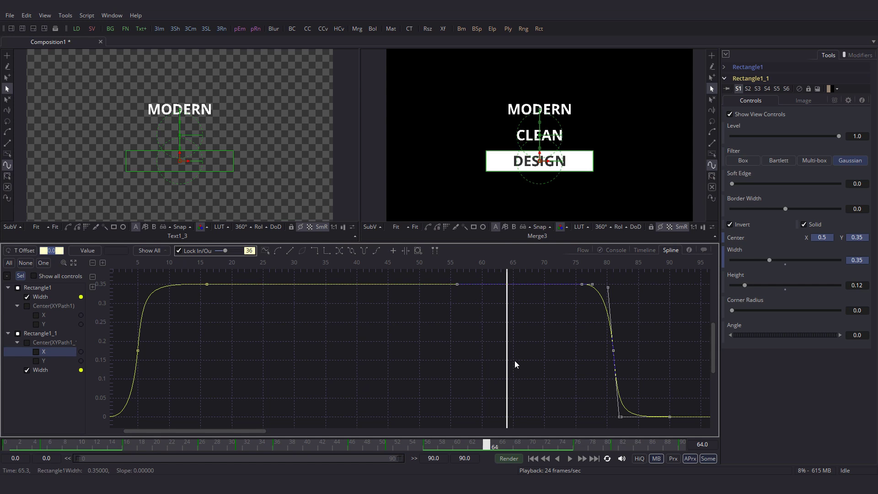
pyautogui.click(415, 446)
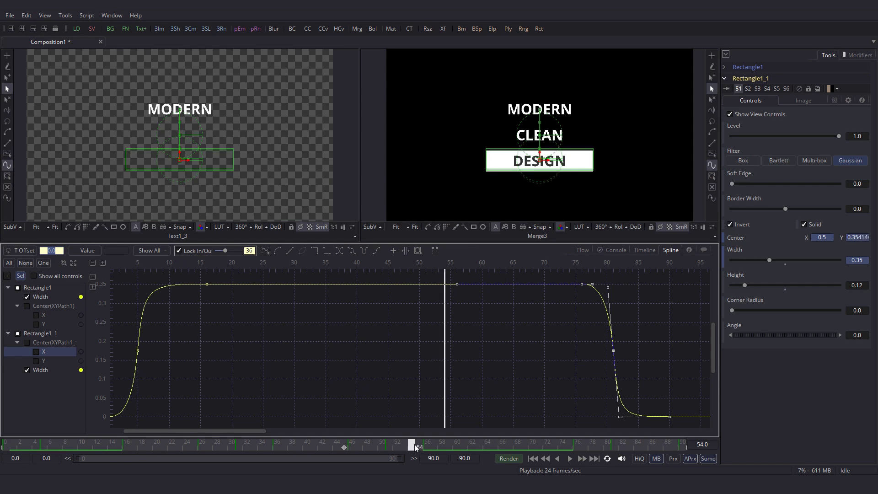
pyautogui.moveTo(414, 446)
pyautogui.mouseDown()
pyautogui.moveTo(608, 445)
pyautogui.moveTo(501, 446)
pyautogui.mouseUp()
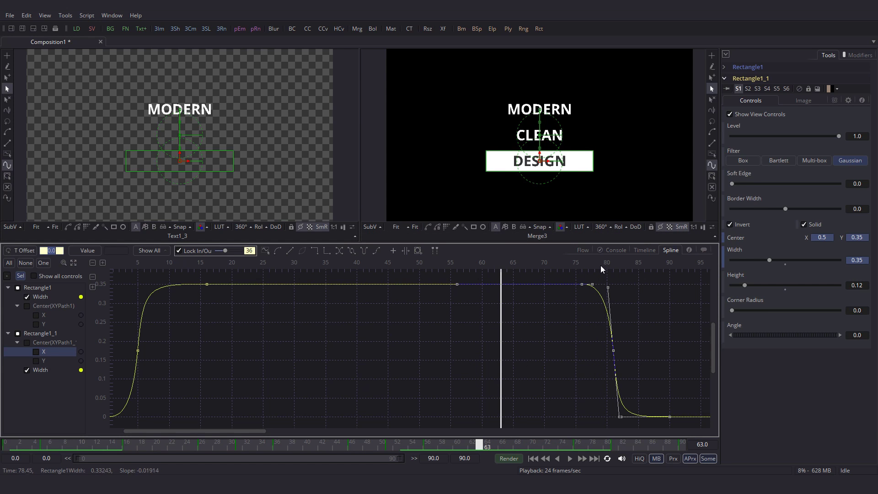
pyautogui.click(582, 250)
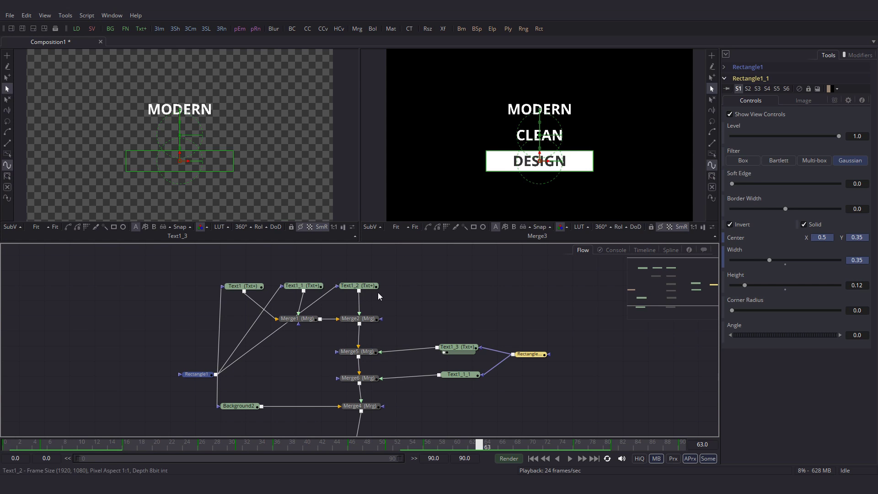
# At frame 66, add XY Path modifiers to the Center of both Text1_3 and Text1_1_1
pyautogui.click(466, 350)
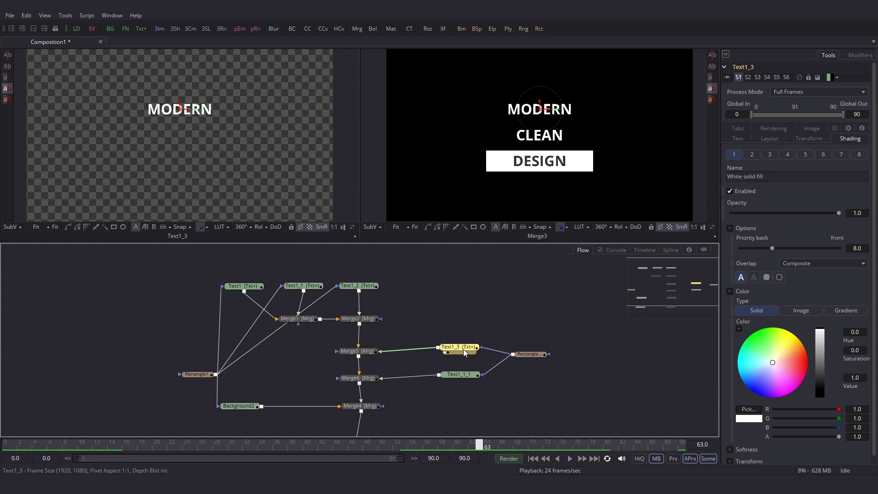
pyautogui.keyDown('ctrl'); pyautogui.click(460, 376); pyautogui.keyUp('ctrl')
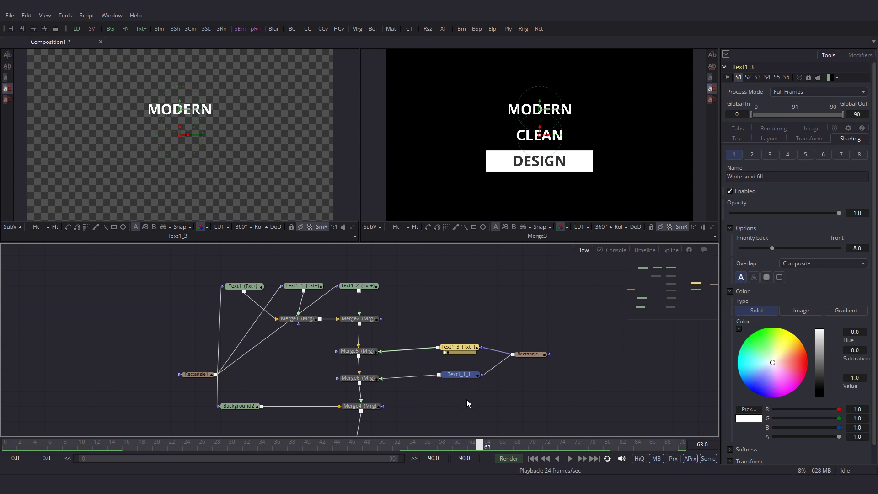
pyautogui.click(501, 444)
pyautogui.click(770, 138)
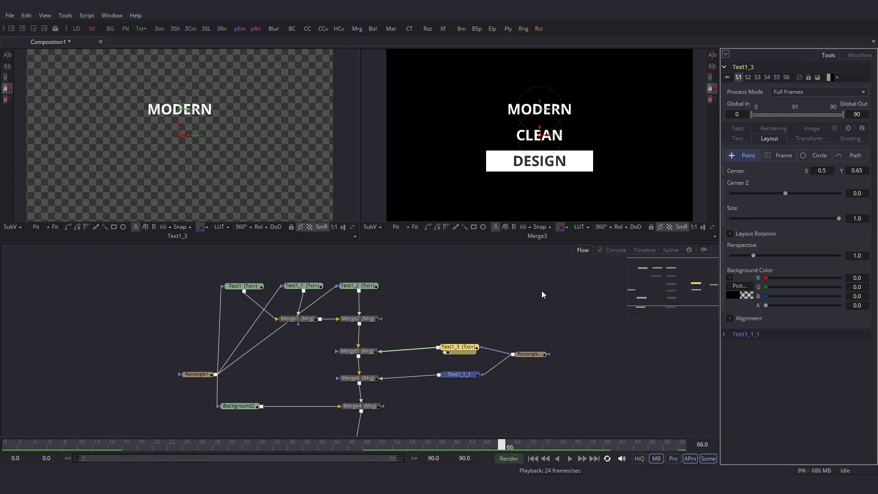
pyautogui.rightClick(745, 170)
pyautogui.moveTo(774, 208)
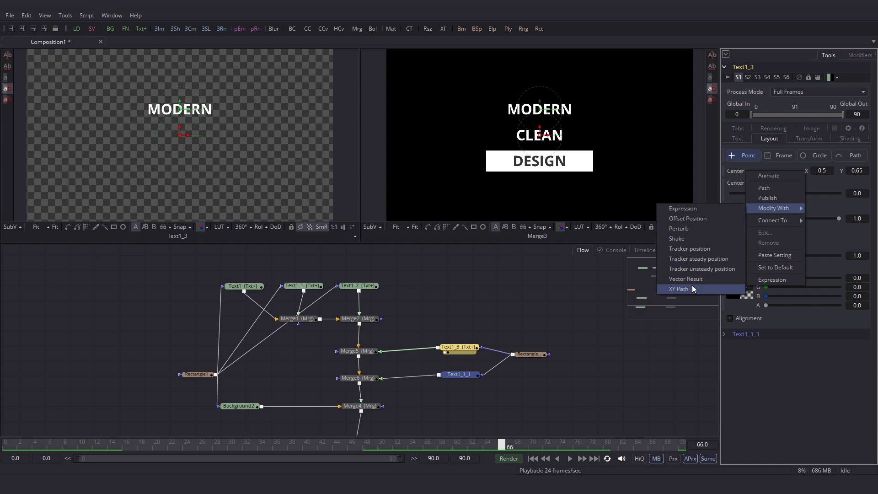
pyautogui.click(692, 288)
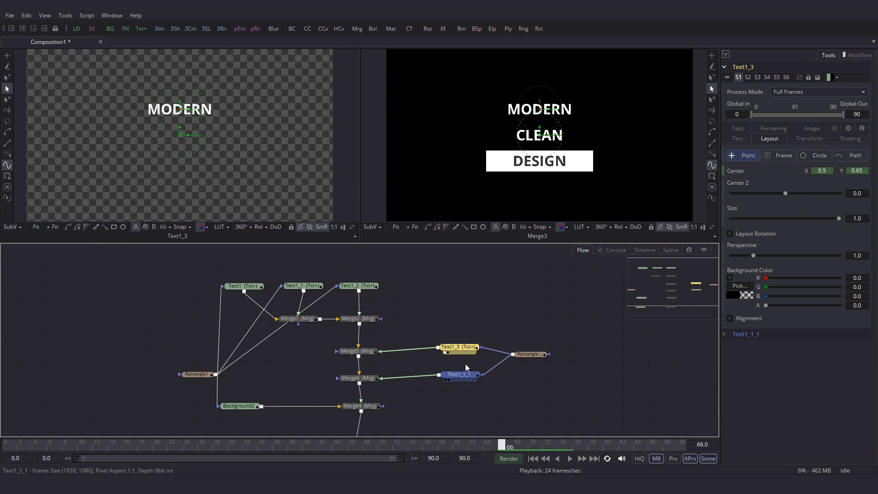
pyautogui.click(462, 349)
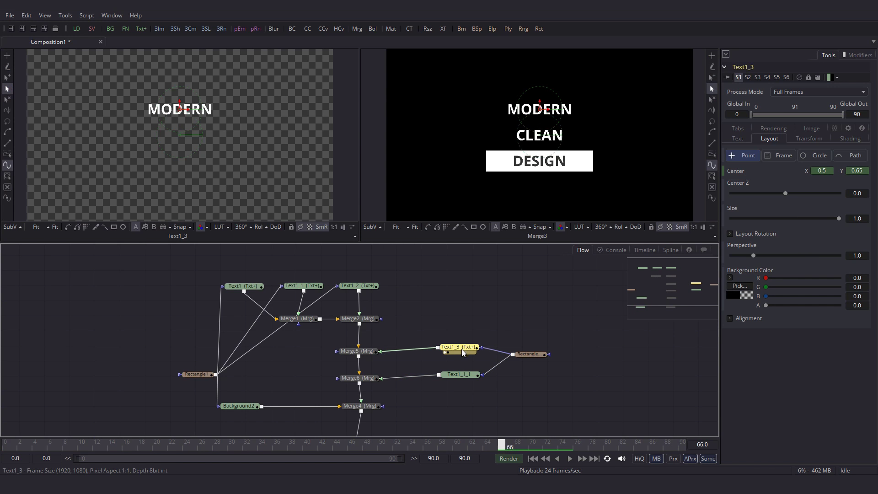
pyautogui.click(457, 373)
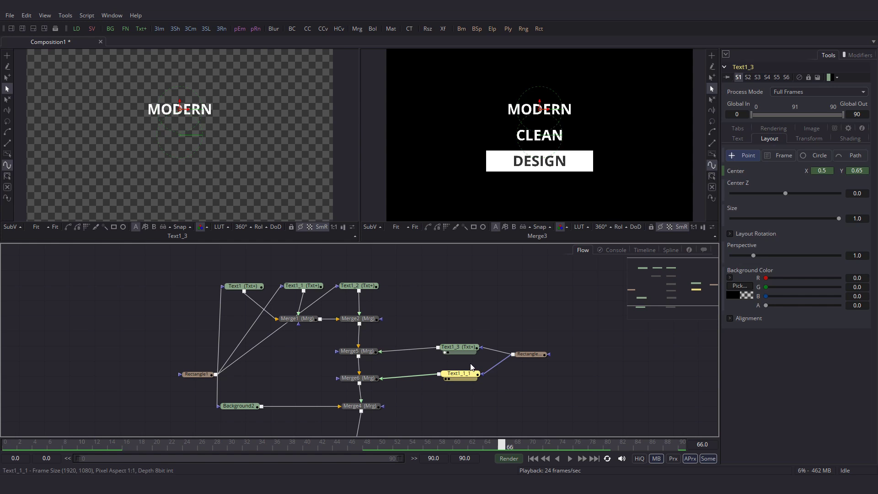
pyautogui.click(769, 132)
pyautogui.rightClick(745, 162)
pyautogui.moveTo(775, 200)
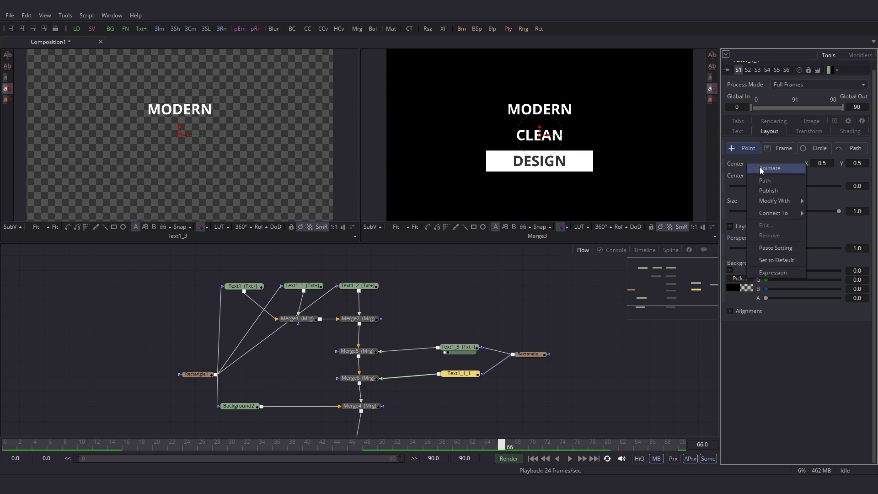
pyautogui.click(687, 283)
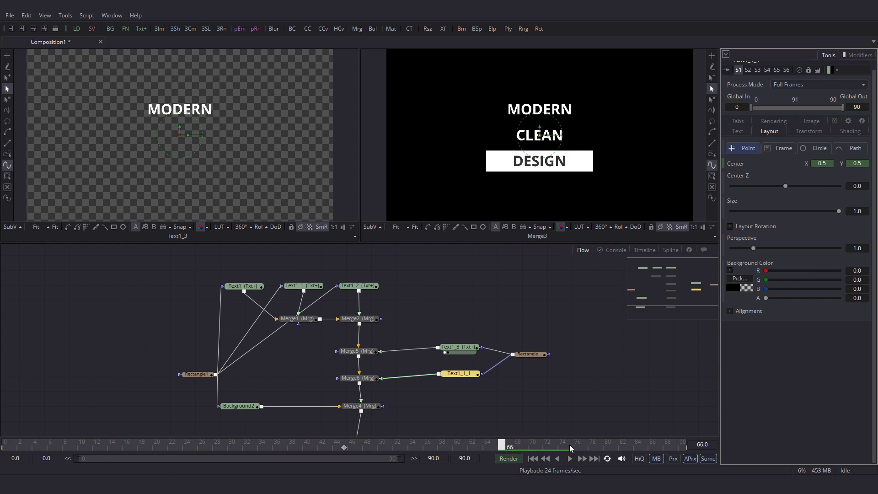
# At frame 80, lower CLEAN and MODERN Center Y to 0.35 behind DESIGN
pyautogui.moveTo(569, 445); pyautogui.dragTo(607, 444)
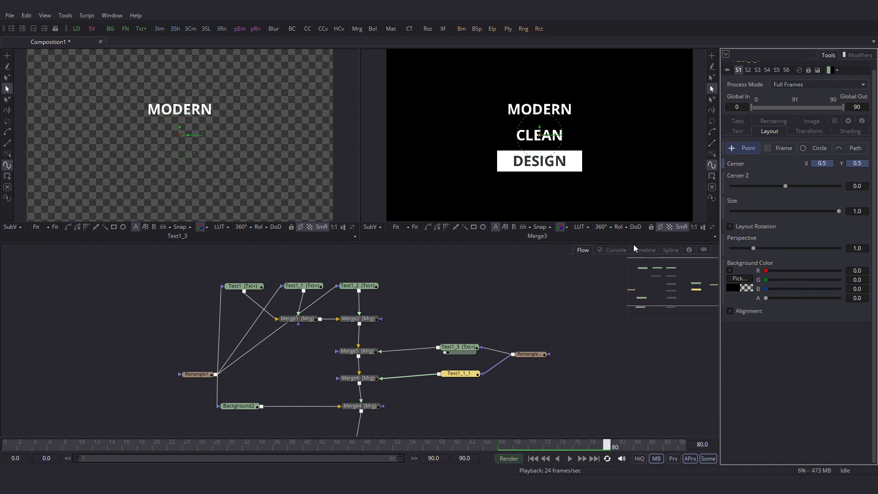
pyautogui.write('0.35')
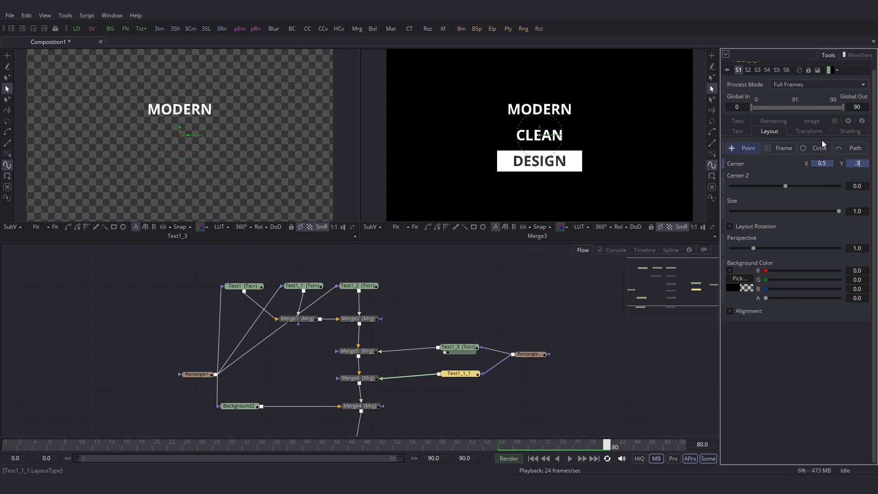
pyautogui.press('Tab')
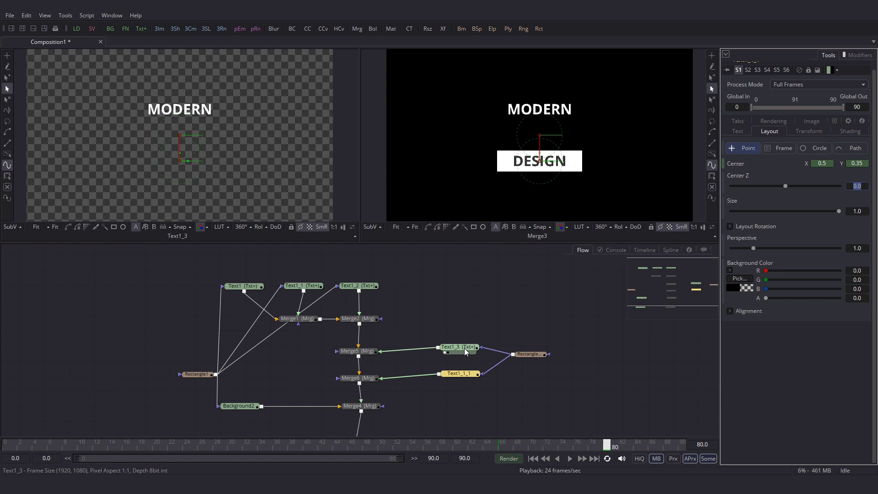
pyautogui.click(464, 348)
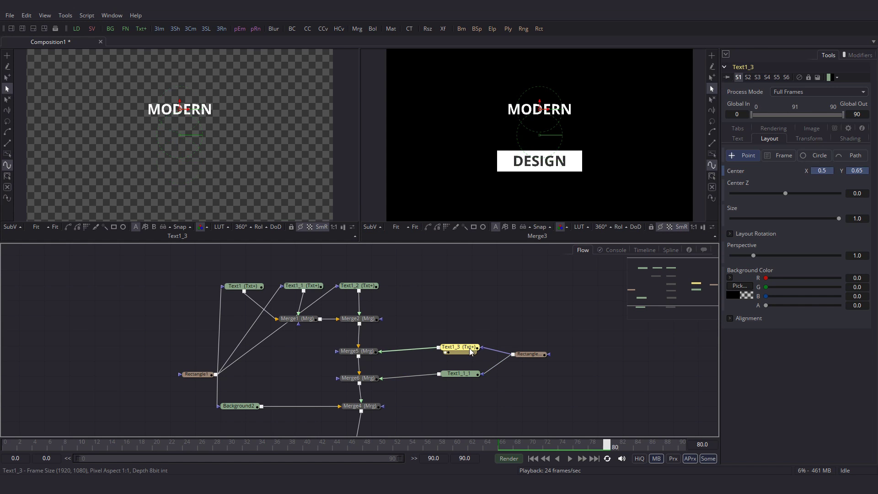
pyautogui.click(857, 170)
pyautogui.write('0.35')
pyautogui.press('Return')
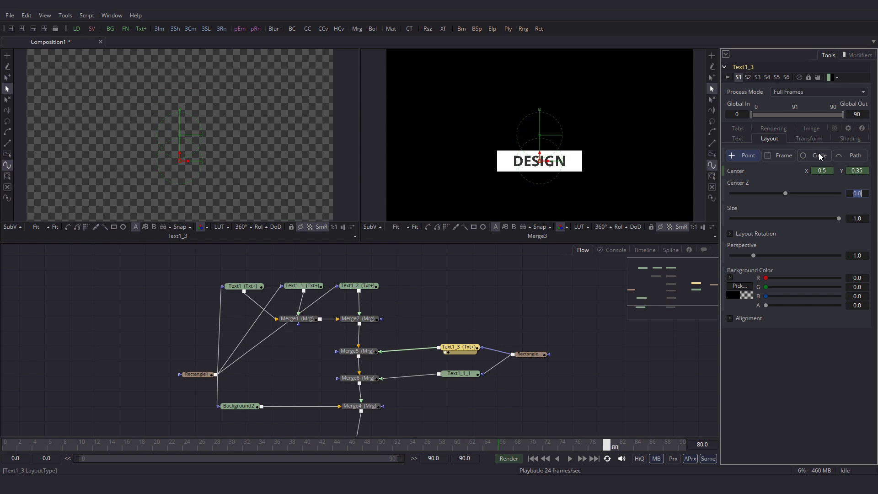
# Smooth all keyframes on MODERN's Center Y curve into an eased slide
pyautogui.click(669, 250)
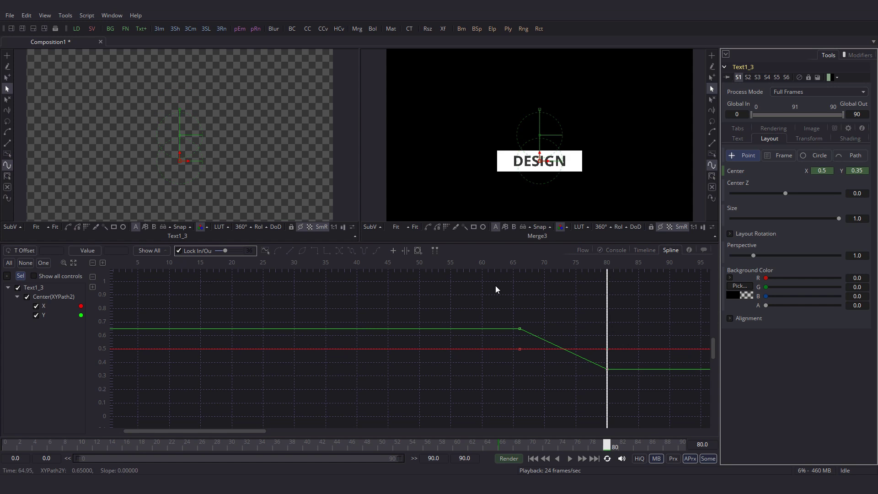
pyautogui.click(36, 306)
pyautogui.click(73, 263)
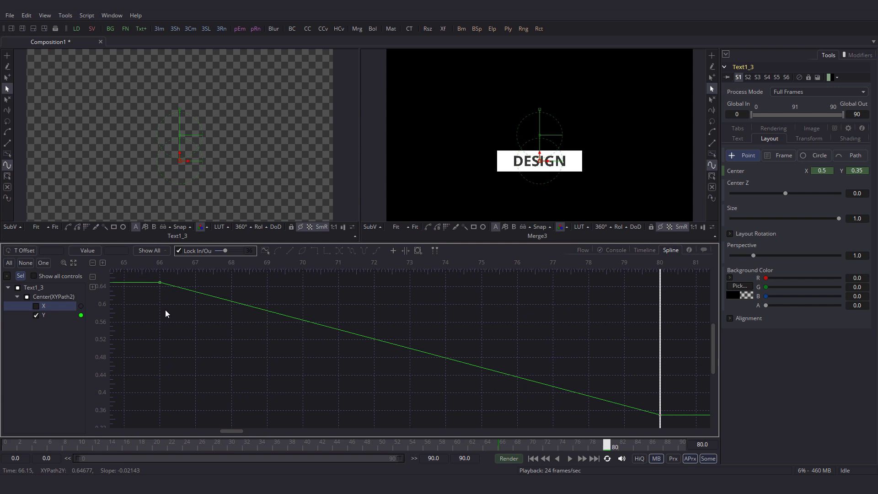
pyautogui.hotkey('ctrl', 'a')
pyautogui.hotkey('shift', 's')
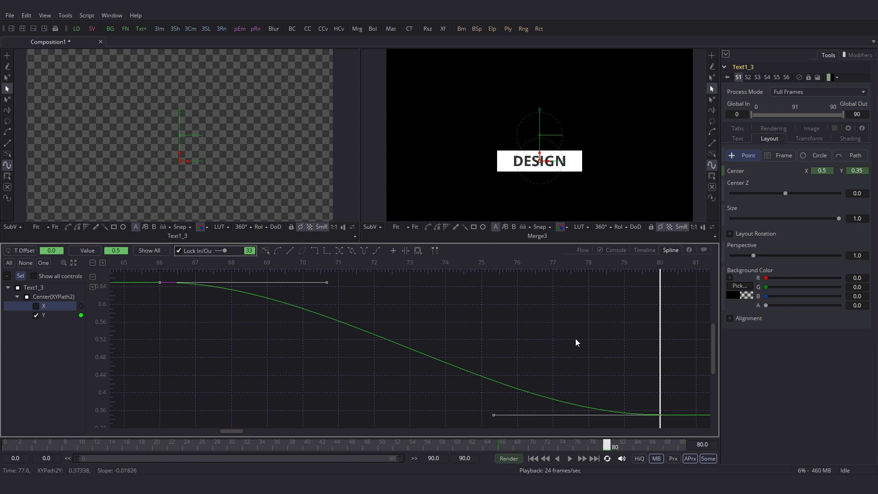
pyautogui.moveTo(660, 344); pyautogui.dragTo(415, 345)
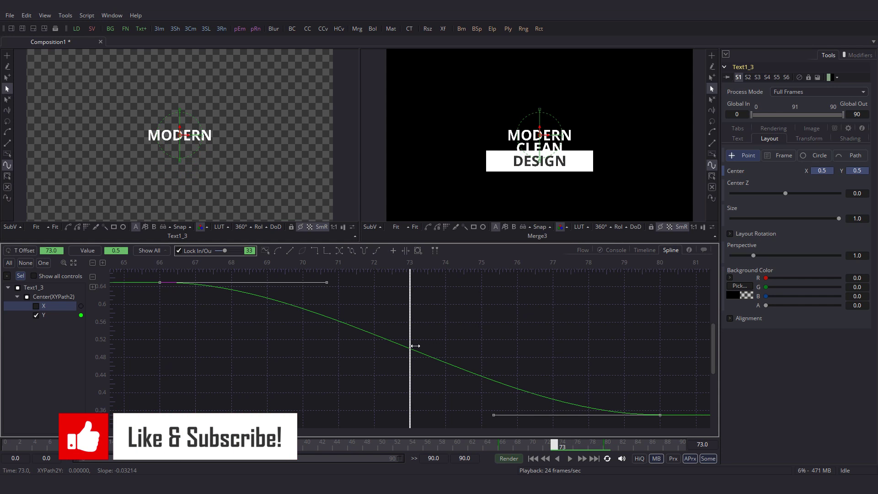
# Steepen MODERN's curve tangents at the frame-73 key
pyautogui.click(458, 339)
pyautogui.click(411, 349)
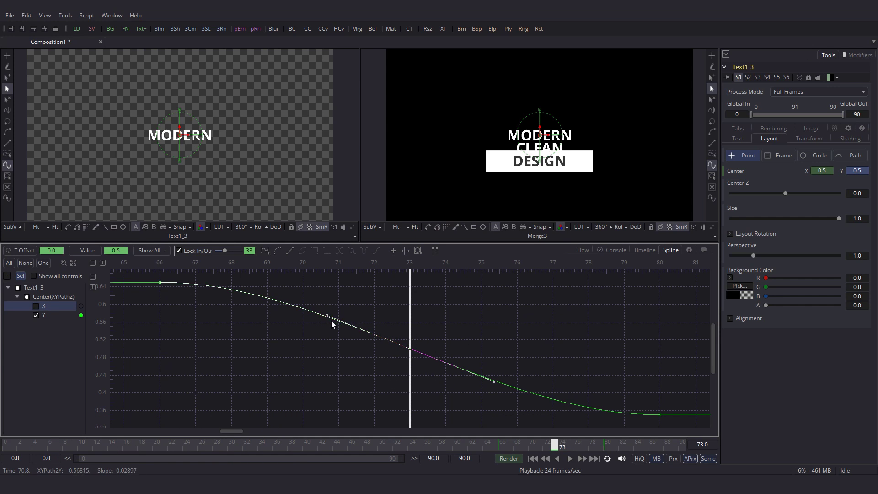
pyautogui.moveTo(335, 320)
pyautogui.mouseDown()
pyautogui.moveTo(350, 294)
pyautogui.moveTo(376, 288)
pyautogui.mouseUp()
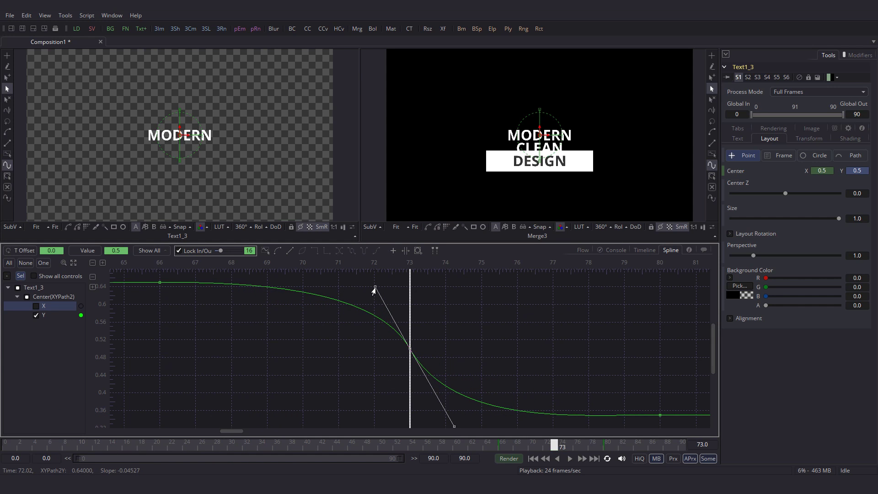
pyautogui.moveTo(454, 426); pyautogui.dragTo(443, 415)
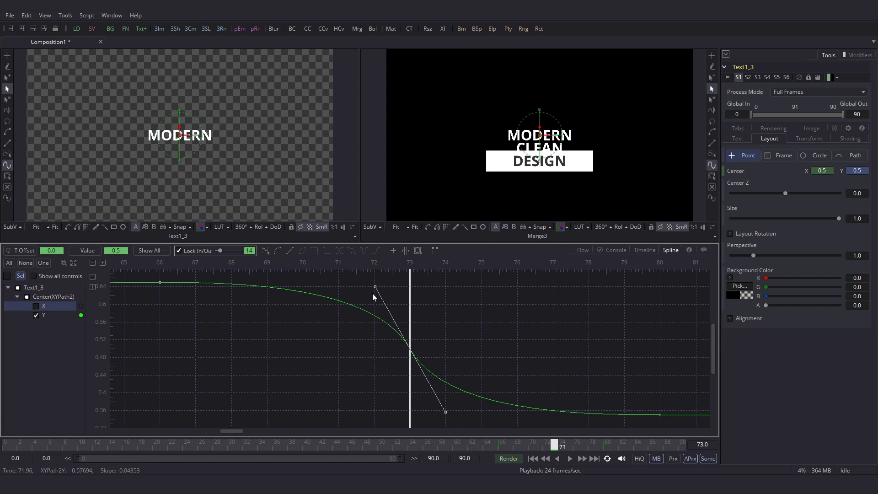
# Smooth all keyframes on CLEAN's Center Y curve into an eased slide
pyautogui.click(583, 250)
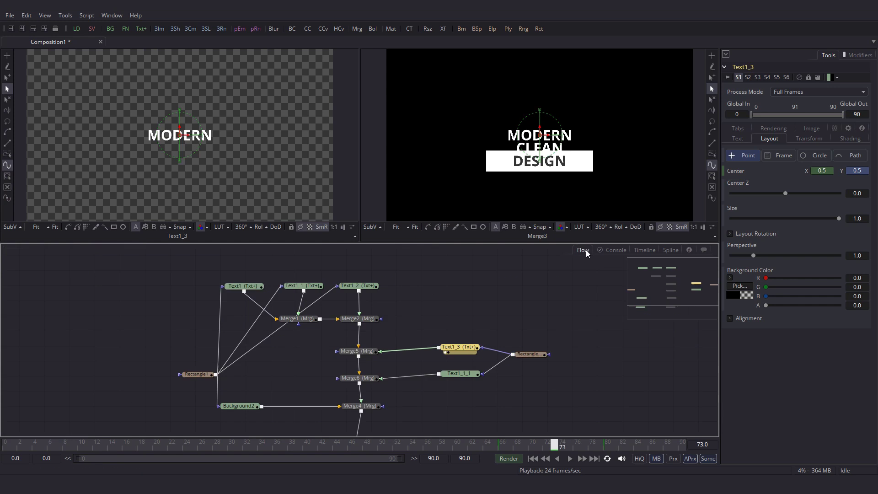
pyautogui.click(459, 374)
pyautogui.click(677, 251)
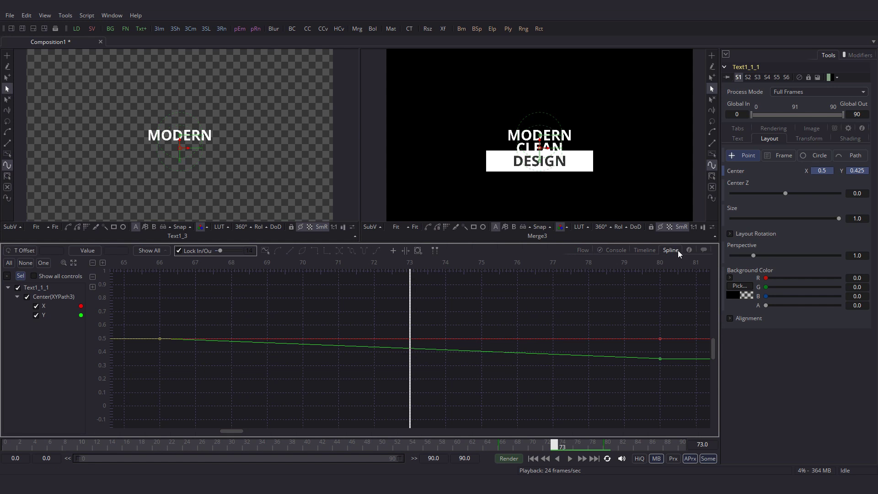
pyautogui.click(36, 309)
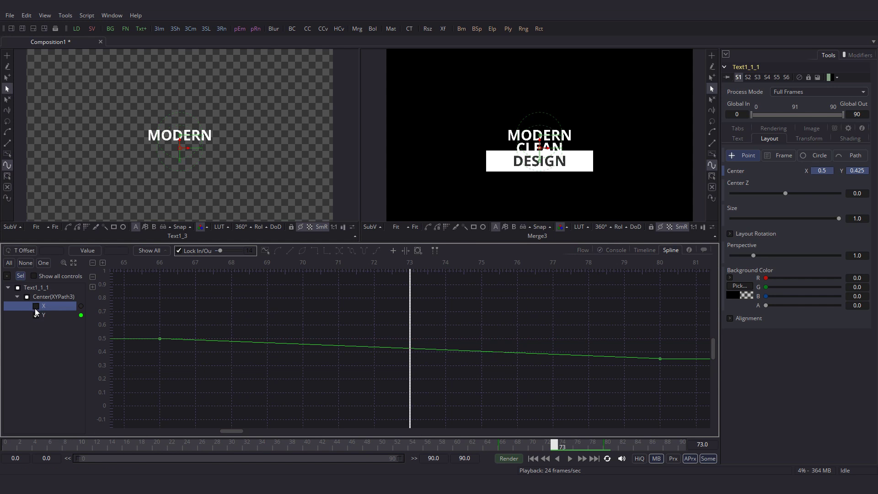
pyautogui.click(74, 263)
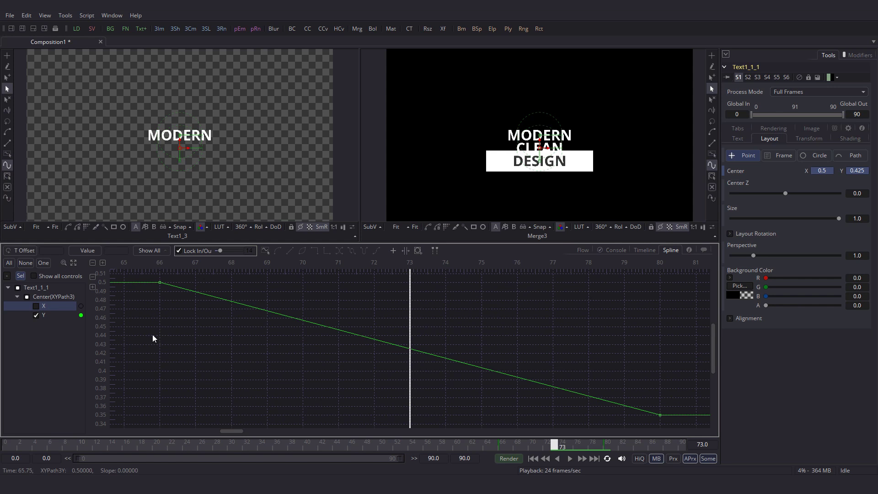
pyautogui.hotkey('ctrl', 'a')
pyautogui.press('s')
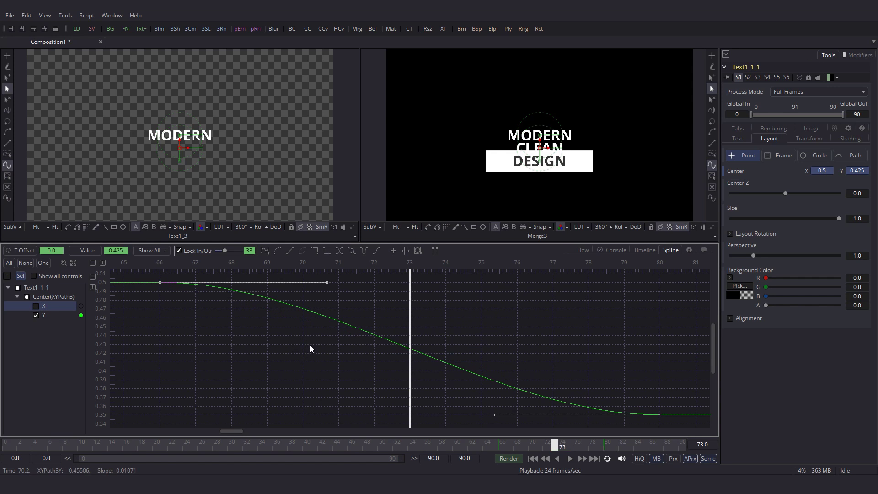
# Steepen CLEAN's curve tangents at the frame-73 key
pyautogui.click(452, 336)
pyautogui.click(410, 349)
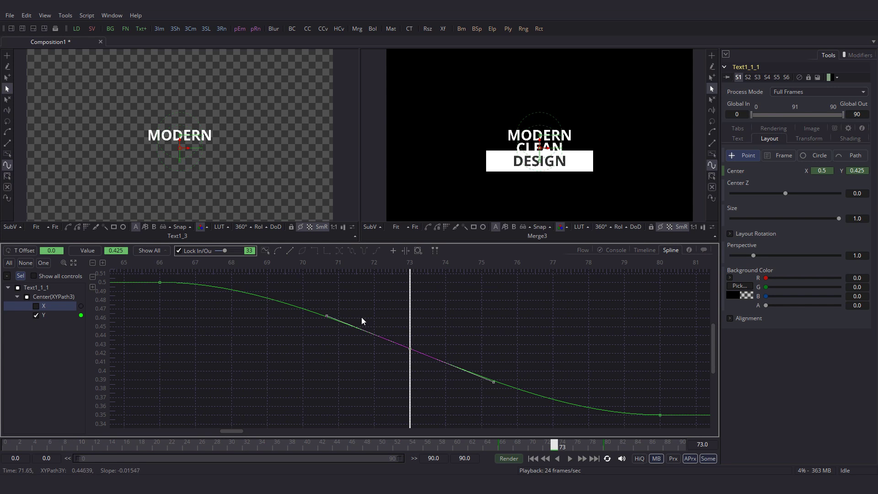
pyautogui.moveTo(326, 319); pyautogui.dragTo(373, 288)
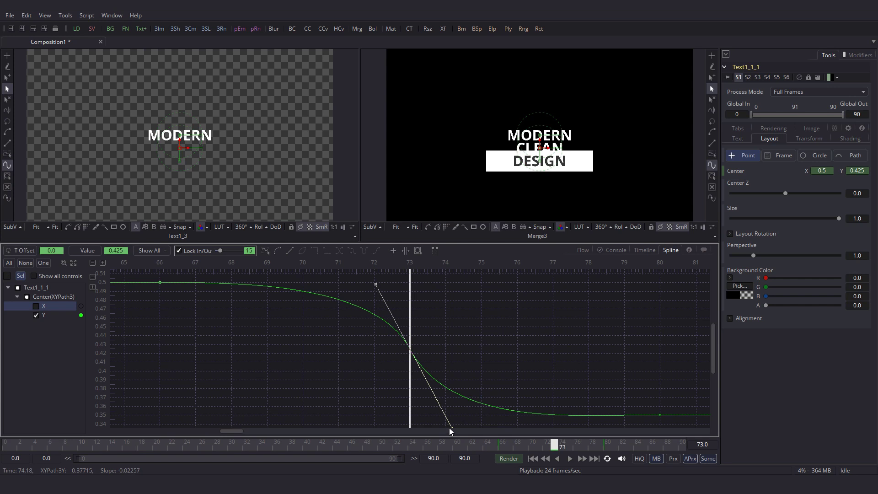
pyautogui.moveTo(472, 384); pyautogui.dragTo(470, 364)
pyautogui.moveTo(446, 408); pyautogui.dragTo(441, 395)
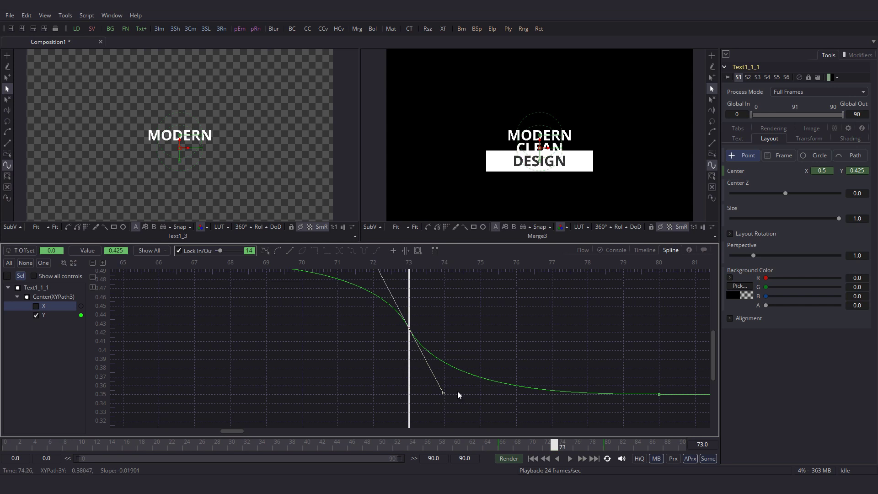
pyautogui.click(582, 250)
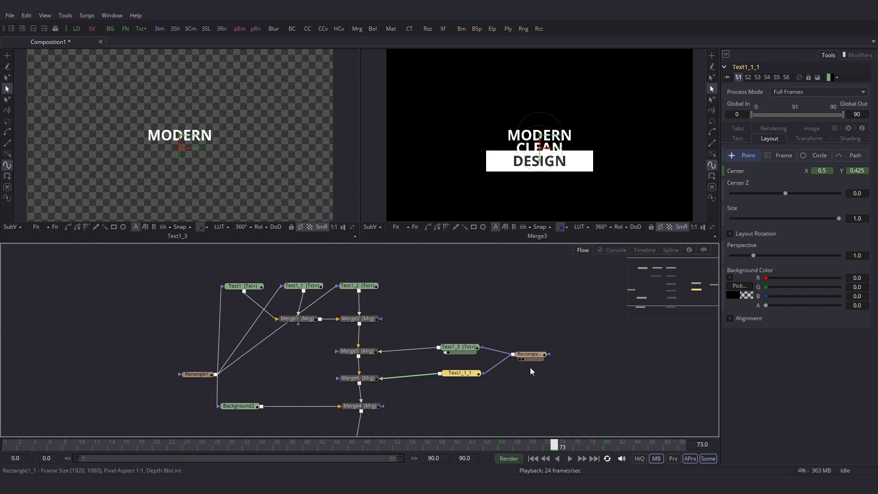
pyautogui.click(448, 445)
pyautogui.click(570, 459)
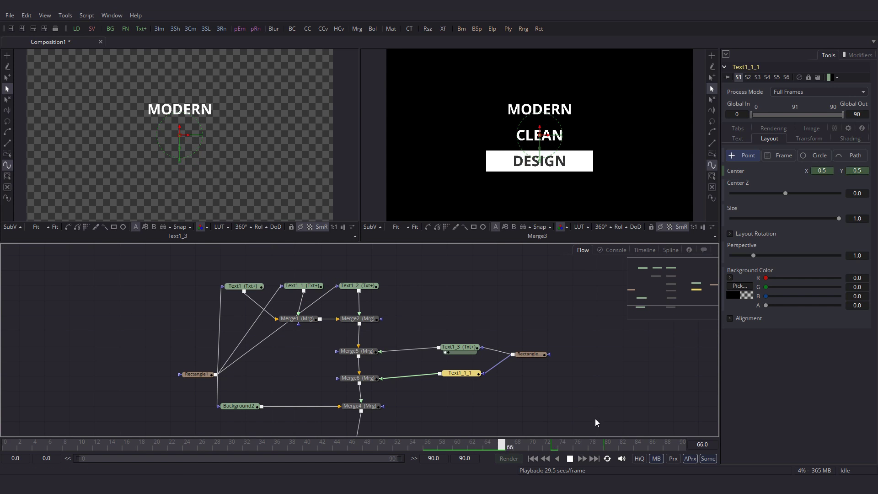
pyautogui.click(570, 458)
pyautogui.click(493, 442)
pyautogui.moveTo(493, 445)
pyautogui.mouseDown()
pyautogui.moveTo(576, 445)
pyautogui.moveTo(509, 444)
pyautogui.mouseUp()
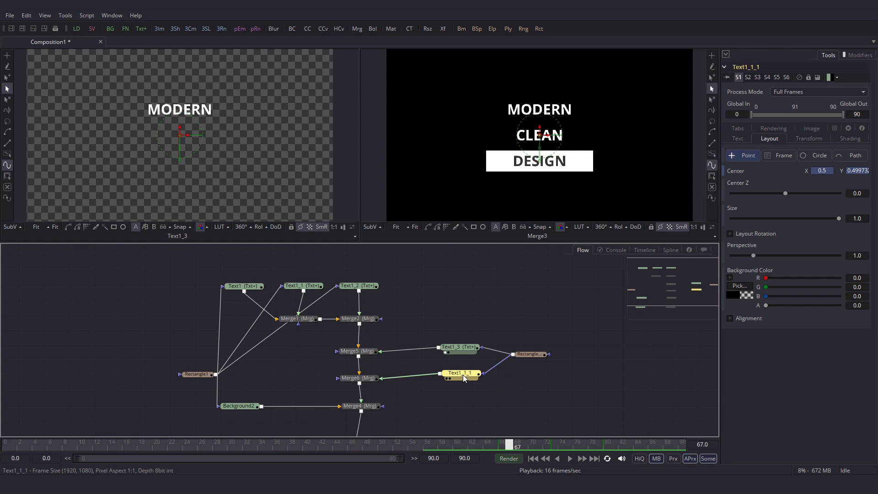
# Shift all of Text1_1_1's Center X and Y keyframes 2 frames later
pyautogui.click(666, 250)
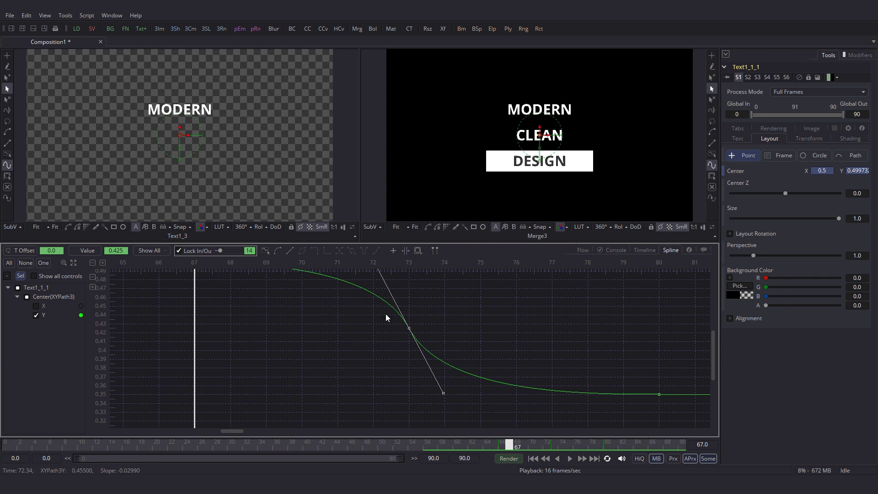
pyautogui.click(73, 264)
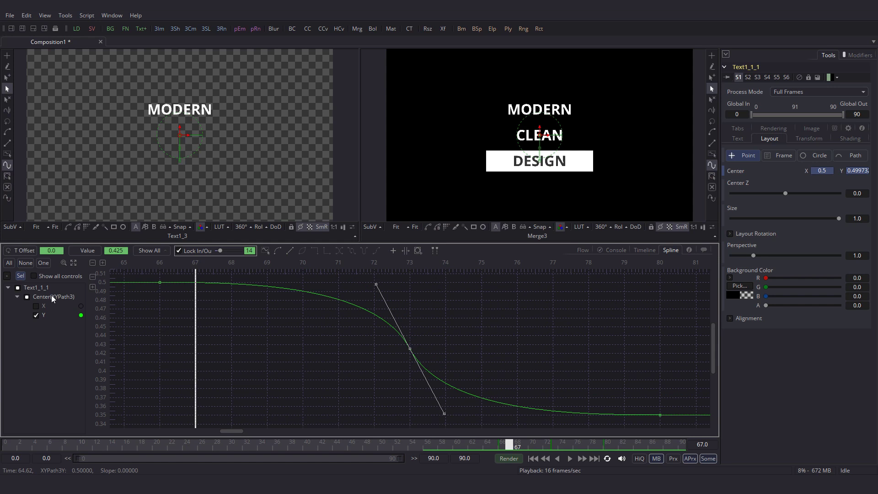
pyautogui.click(27, 297)
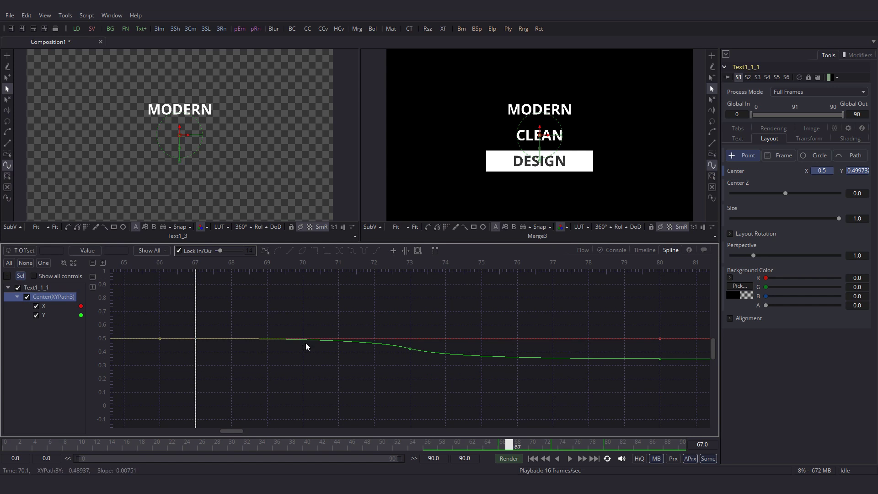
pyautogui.hotkey('ctrl', 'a')
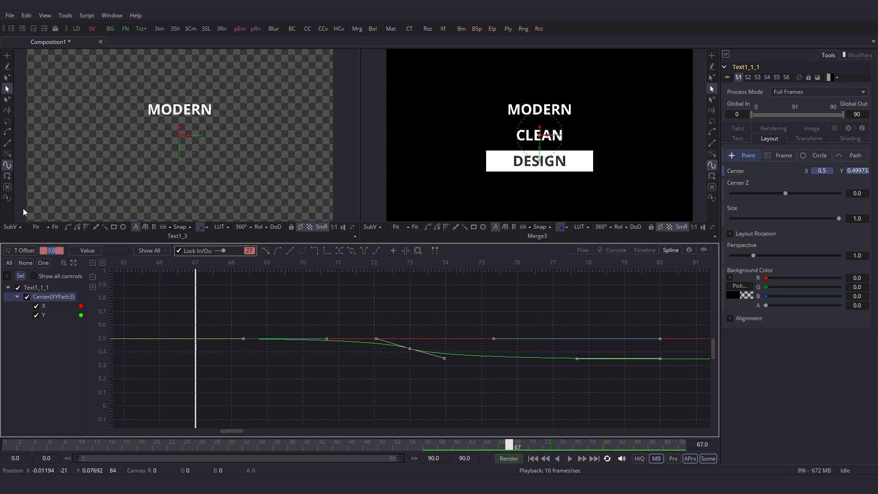
pyautogui.write('2')
pyautogui.press('Return')
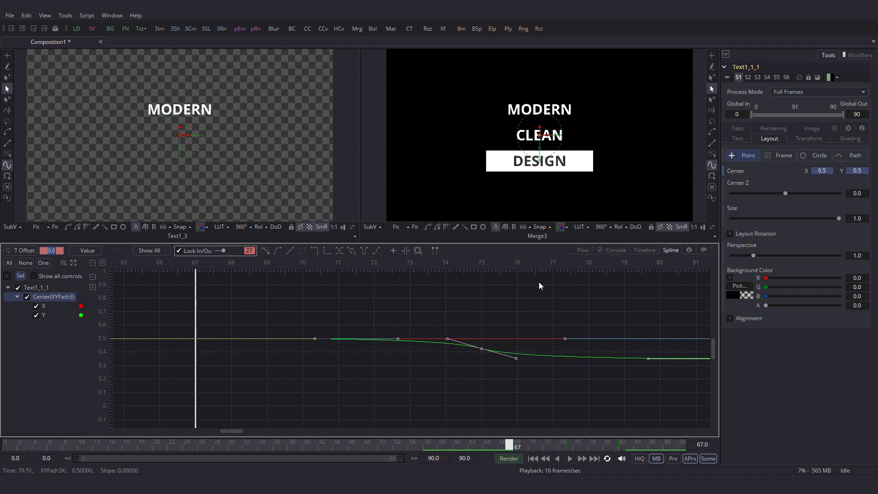
# Play back from frame 58 to about frame 80 in the node graph to check timing
pyautogui.click(583, 250)
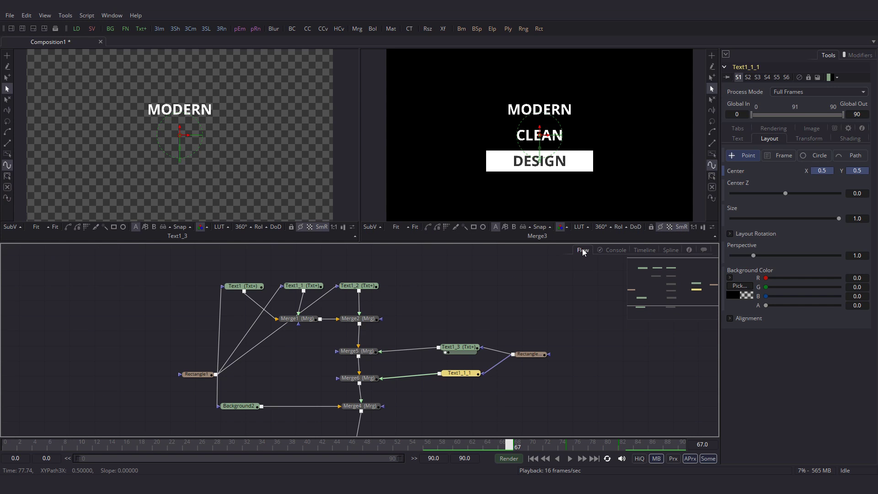
pyautogui.click(440, 445)
pyautogui.click(571, 459)
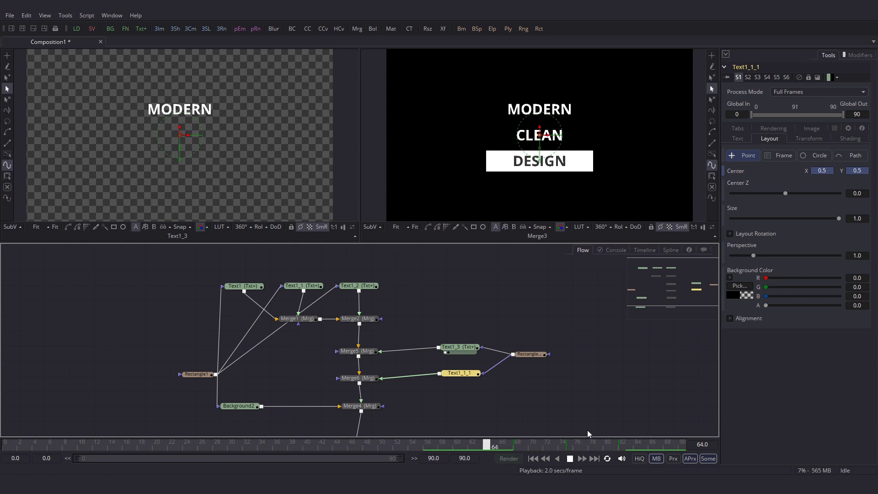
pyautogui.moveTo(545, 445)
pyautogui.mouseDown()
pyautogui.moveTo(621, 444)
pyautogui.moveTo(606, 446)
pyautogui.mouseUp()
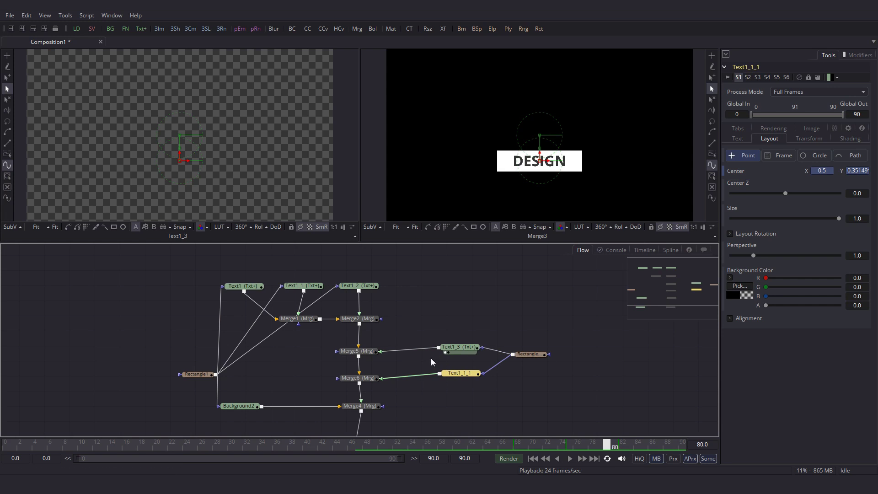
# Keyframe Merge5's Blend at 1.0 on frame 80 and 0.0 on frame 81
pyautogui.click(367, 355)
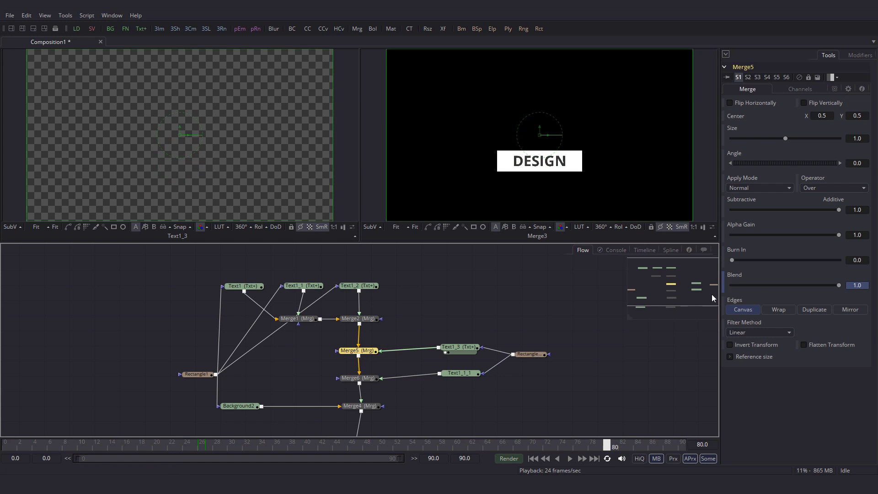
pyautogui.click(725, 285)
pyautogui.press('Right')
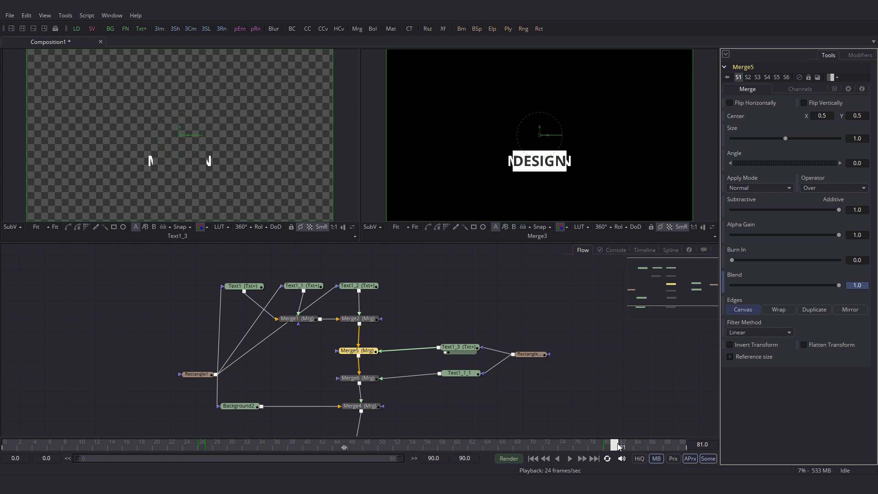
pyautogui.moveTo(839, 285); pyautogui.dragTo(729, 286)
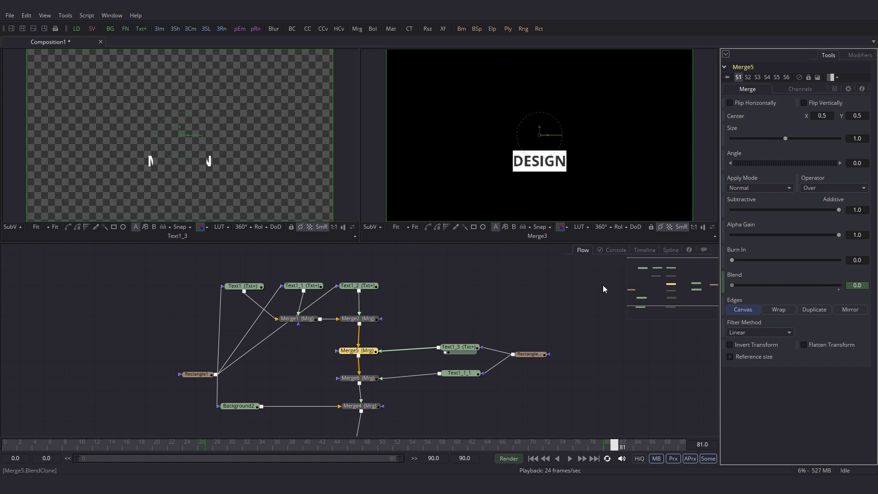
# Keyframe Merge6's Blend from 1.0 at frame 80 to 0.0 at frame 81, then return to frame 0
pyautogui.click(371, 380)
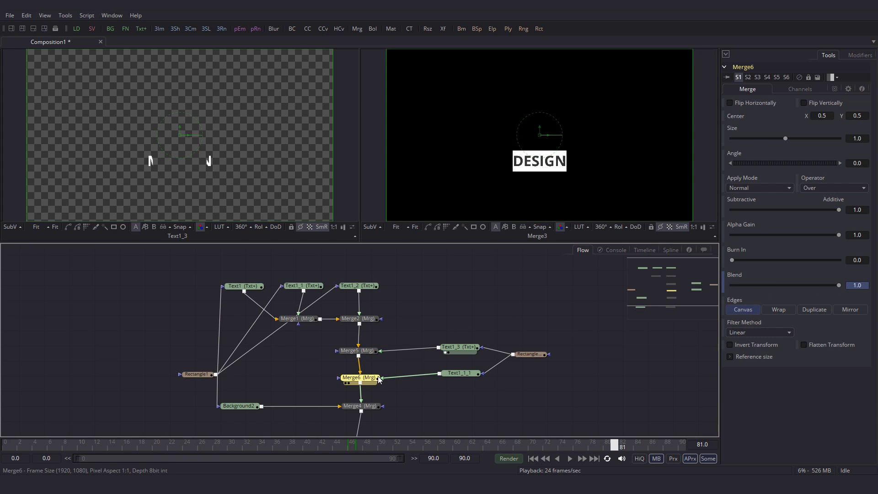
pyautogui.click(606, 444)
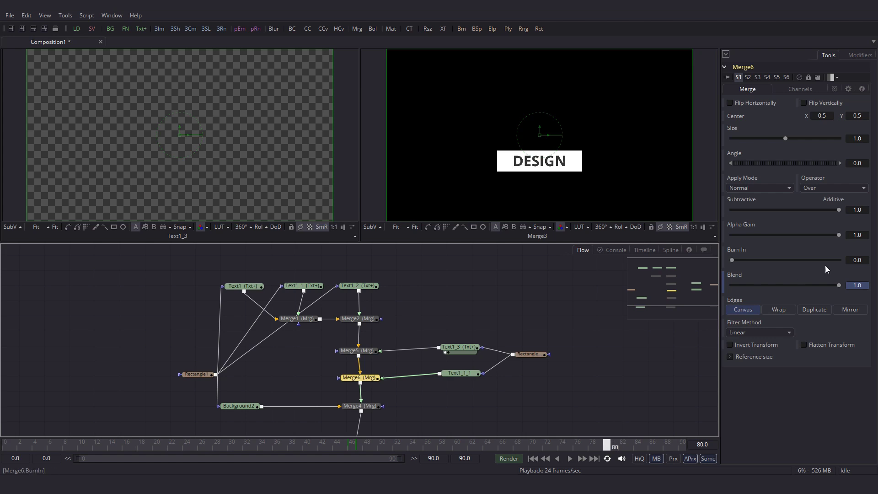
pyautogui.click(723, 285)
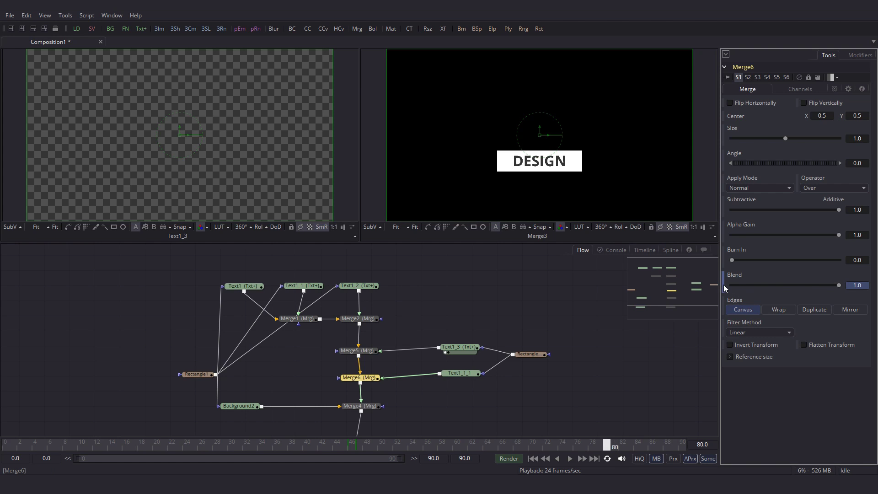
pyautogui.click(615, 447)
pyautogui.moveTo(838, 285); pyautogui.dragTo(727, 284)
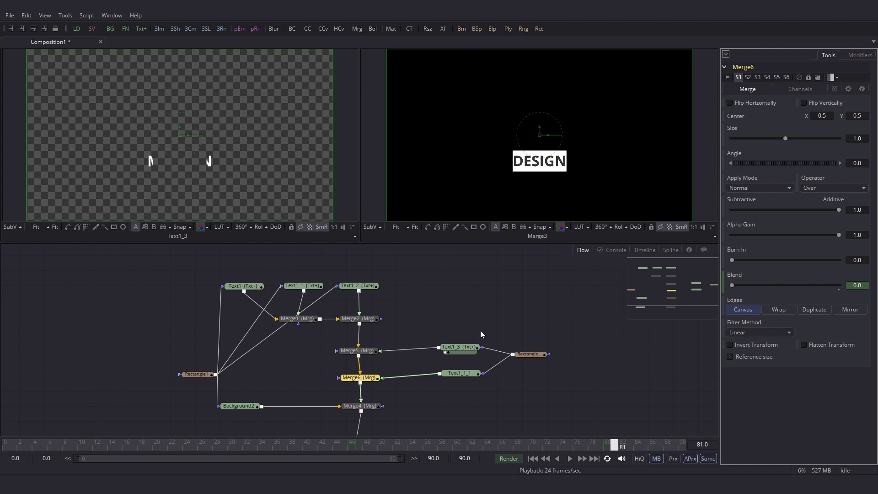
pyautogui.click(536, 322)
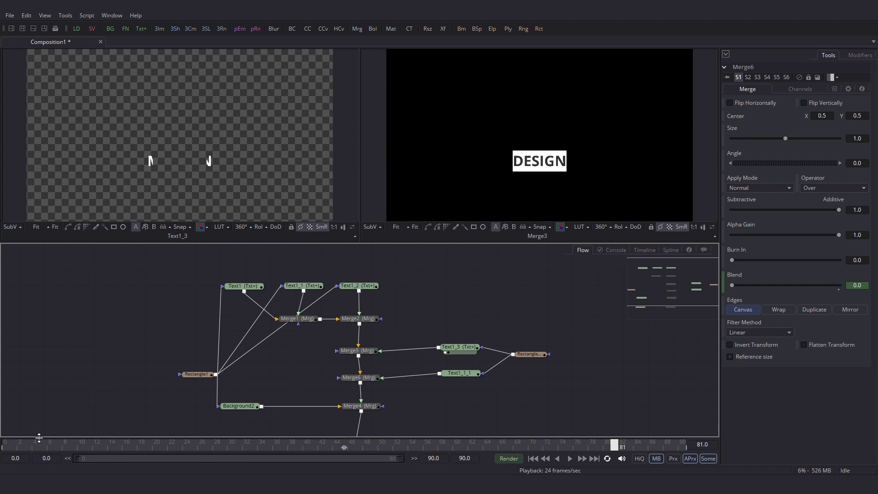
pyautogui.click(5, 444)
pyautogui.click(568, 458)
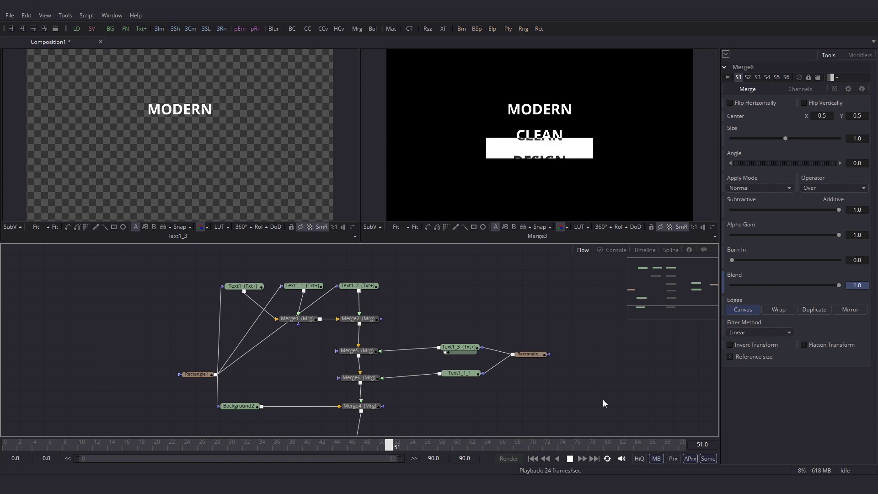
pyautogui.click(563, 445)
pyautogui.moveTo(564, 446); pyautogui.dragTo(548, 446)
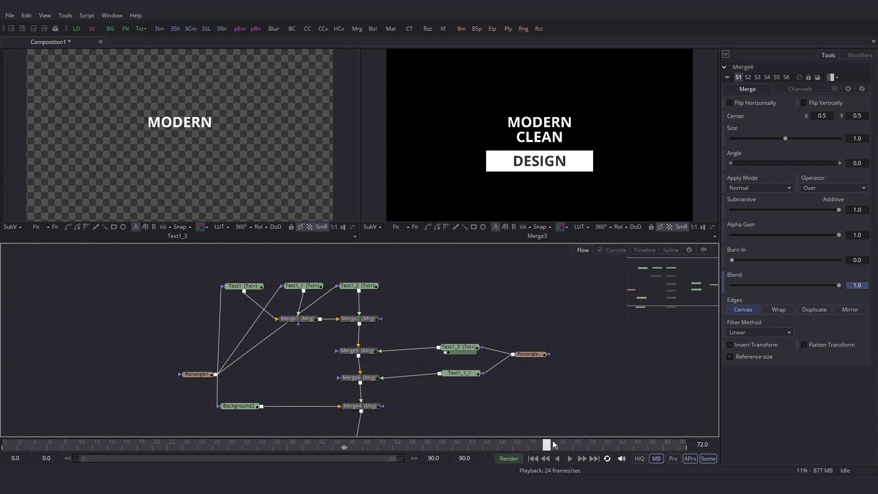
pyautogui.click(464, 373)
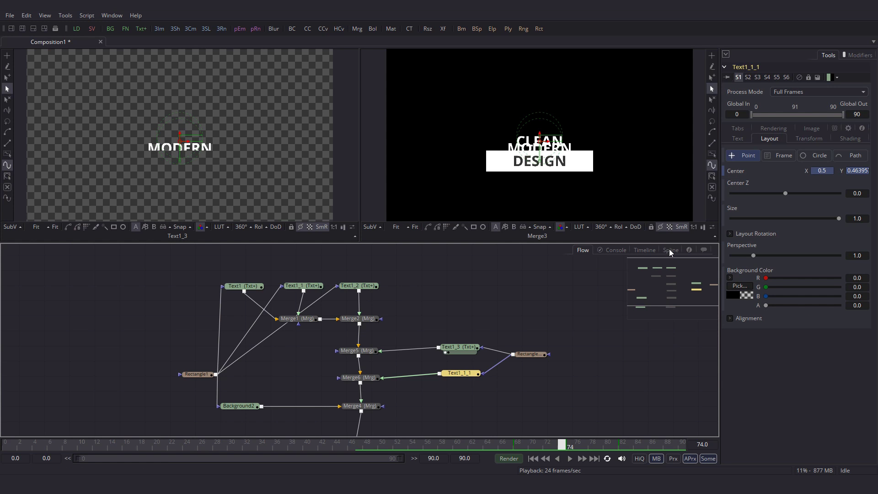
# Offset Text1_1_1's keyframes about 4 frames earlier in the Spline view, then preview from frame 60
pyautogui.click(669, 250)
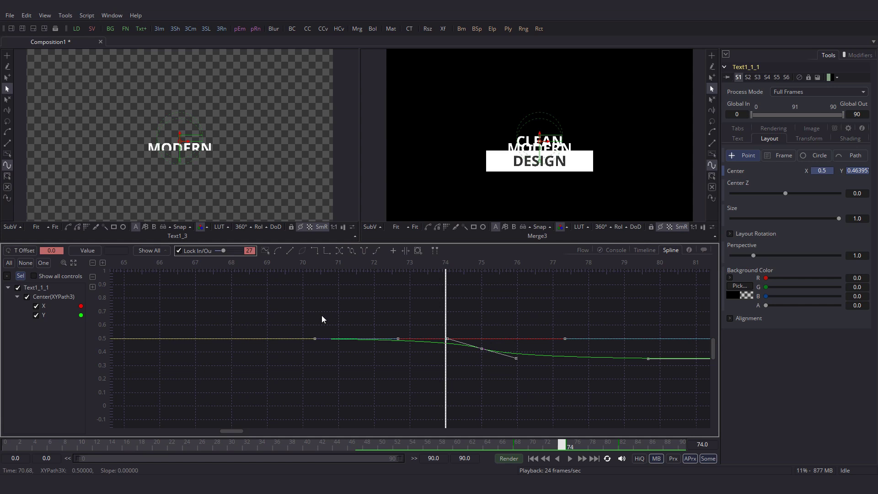
pyautogui.click(50, 250)
pyautogui.press('Return')
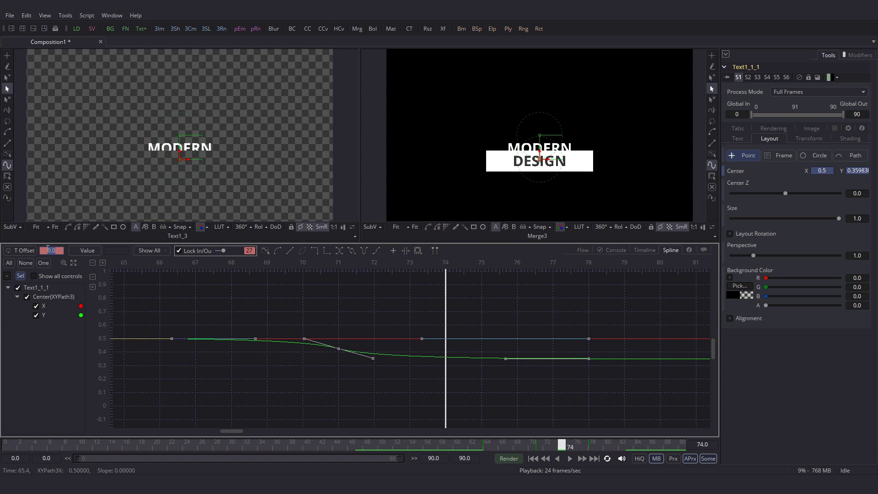
pyautogui.click(459, 444)
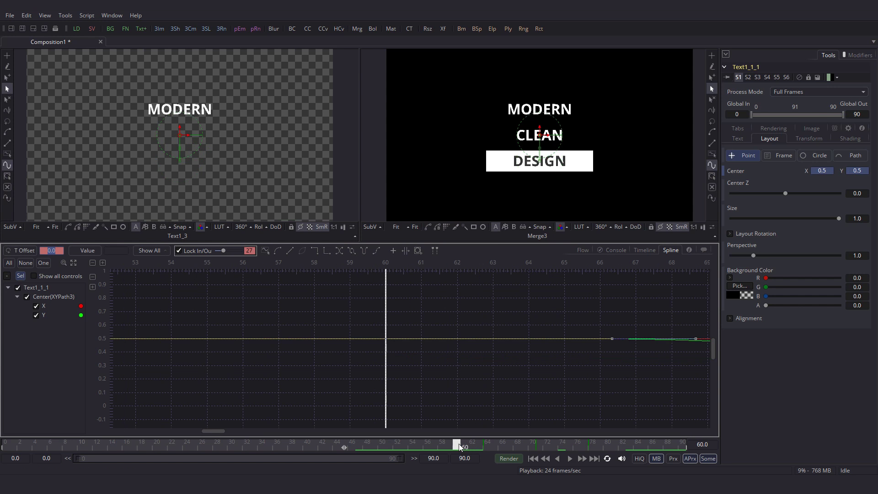
pyautogui.click(570, 458)
pyautogui.click(580, 250)
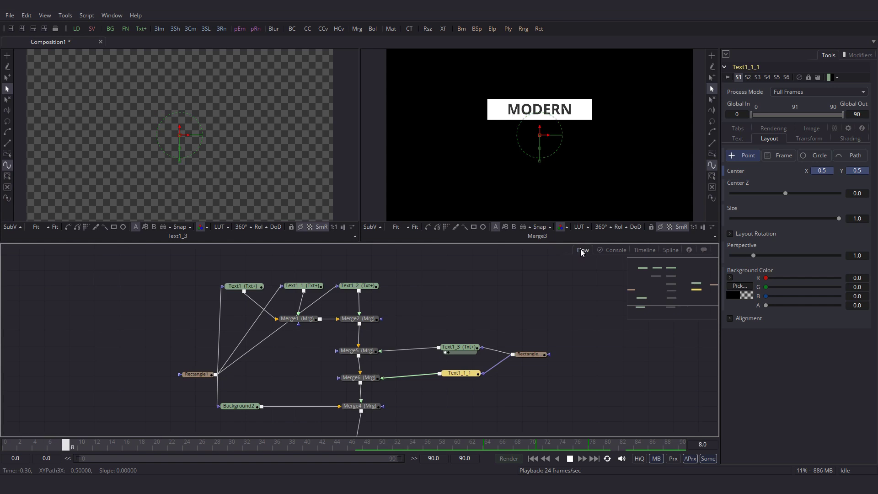